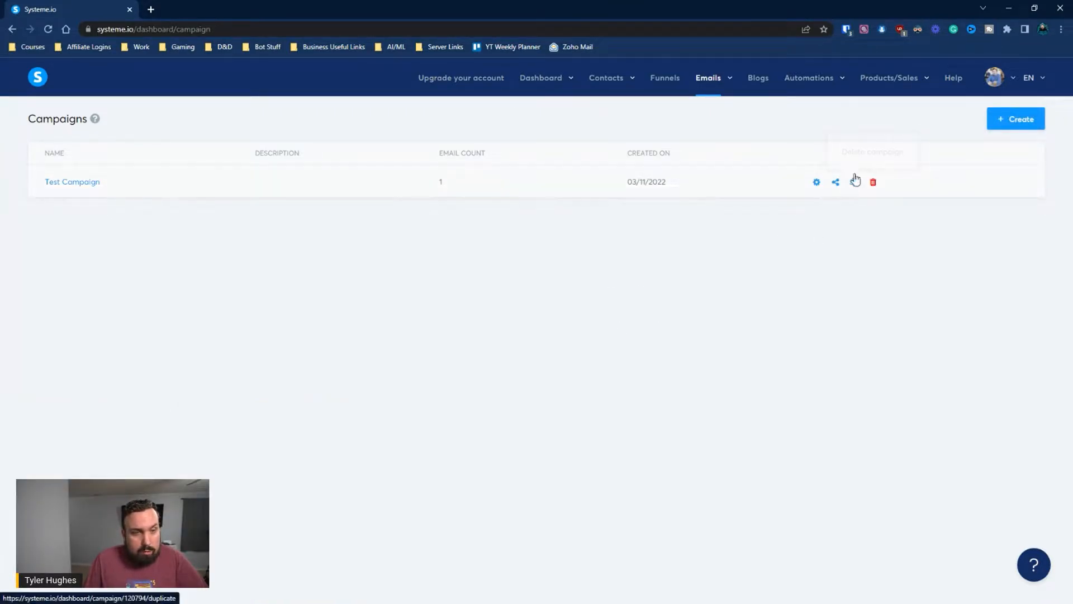
Delete the Test Campaign
{"action": "left_click", "coordinate": [873, 183]}
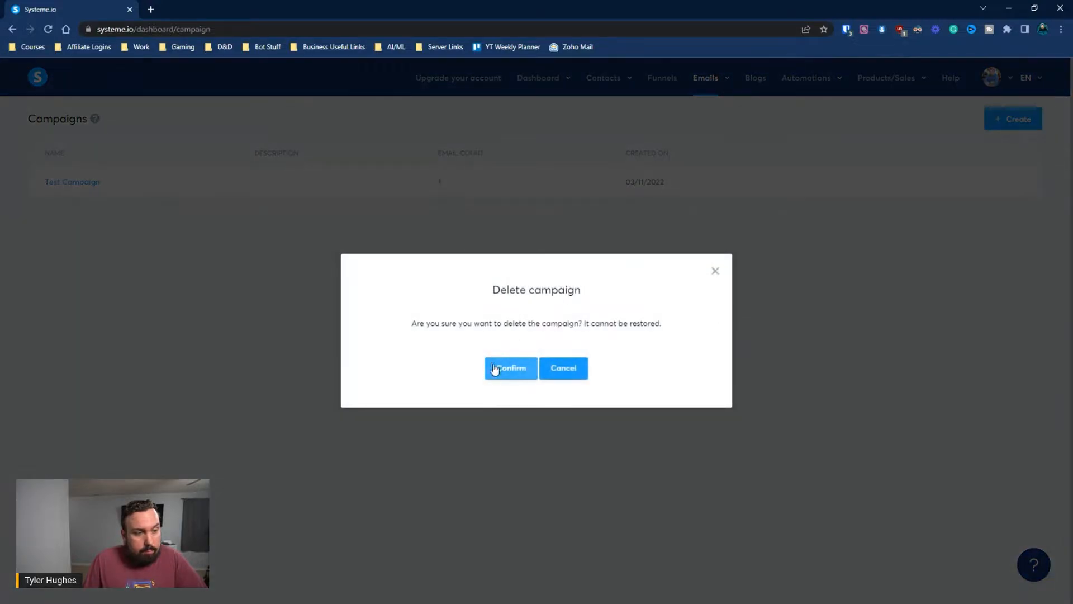
{"action": "left_click", "coordinate": [498, 369]}
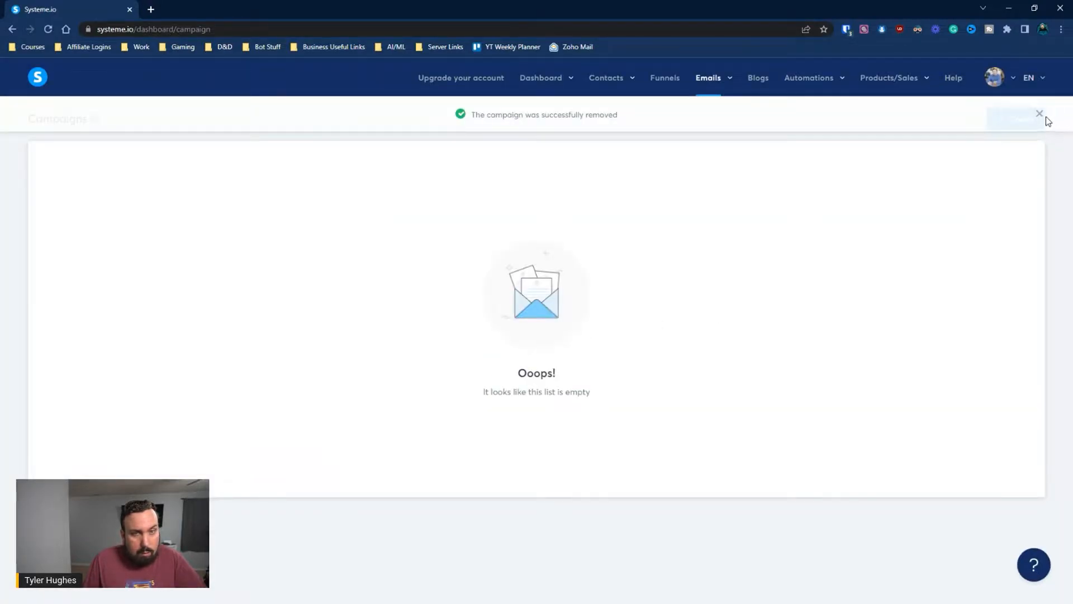
{"action": "left_click", "coordinate": [1042, 115]}
Create a campaign named 'Welcome Sequence' and open its email list
{"action": "left_click", "coordinate": [1027, 124]}
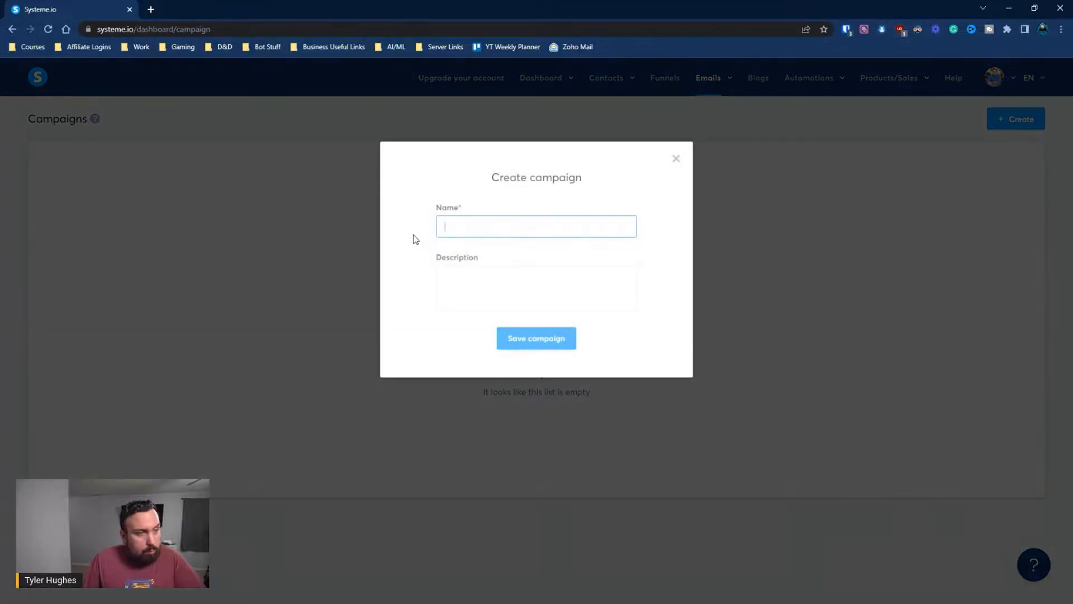
{"action": "type", "text": "Welcom"}
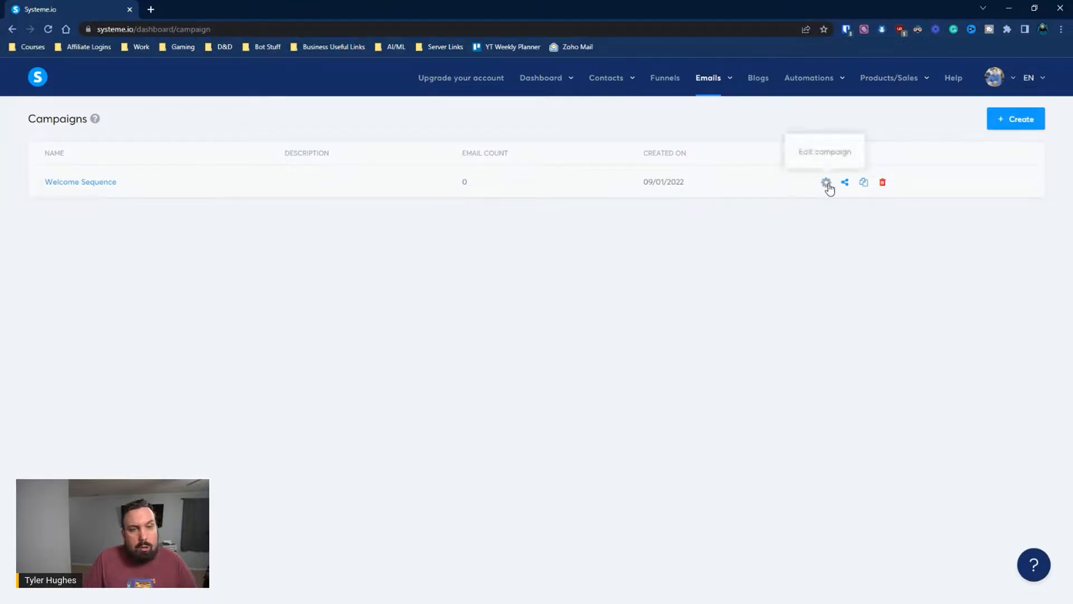
{"action": "left_click", "coordinate": [826, 183]}
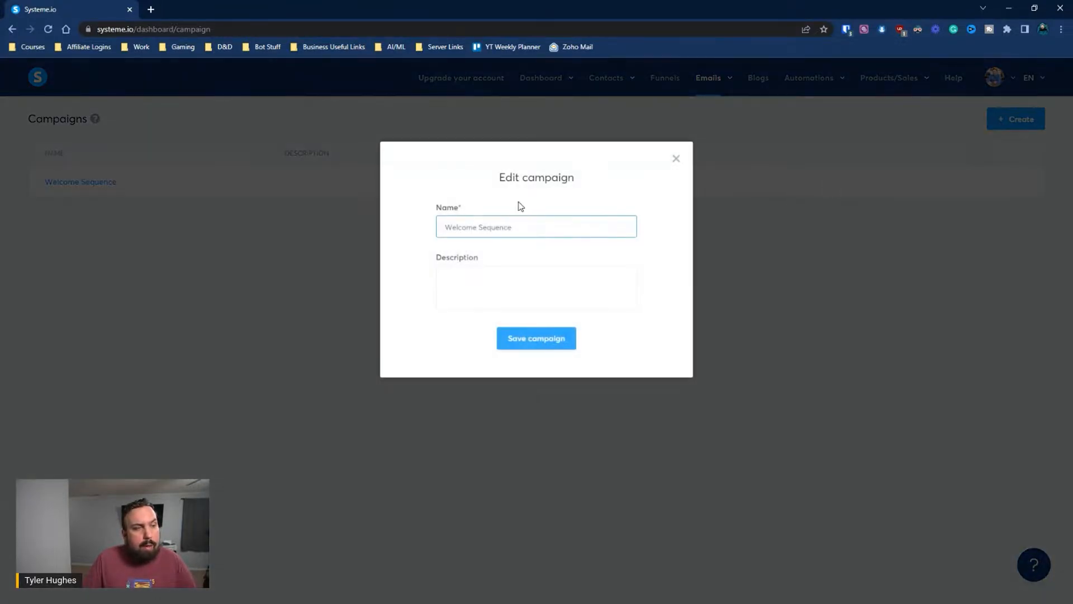
{"action": "left_click", "coordinate": [677, 160]}
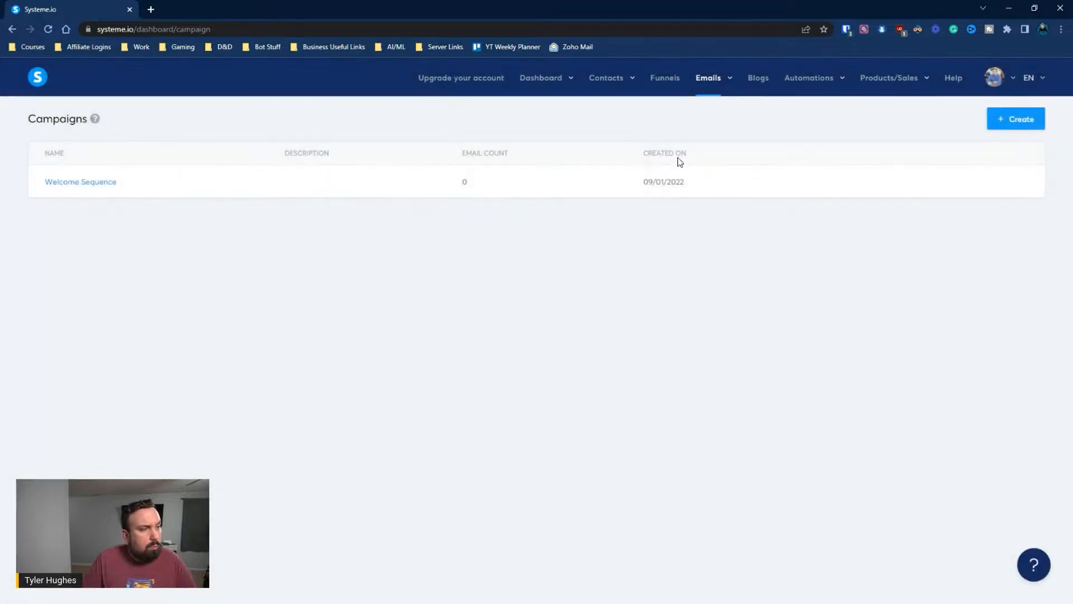
{"action": "left_click", "coordinate": [64, 183]}
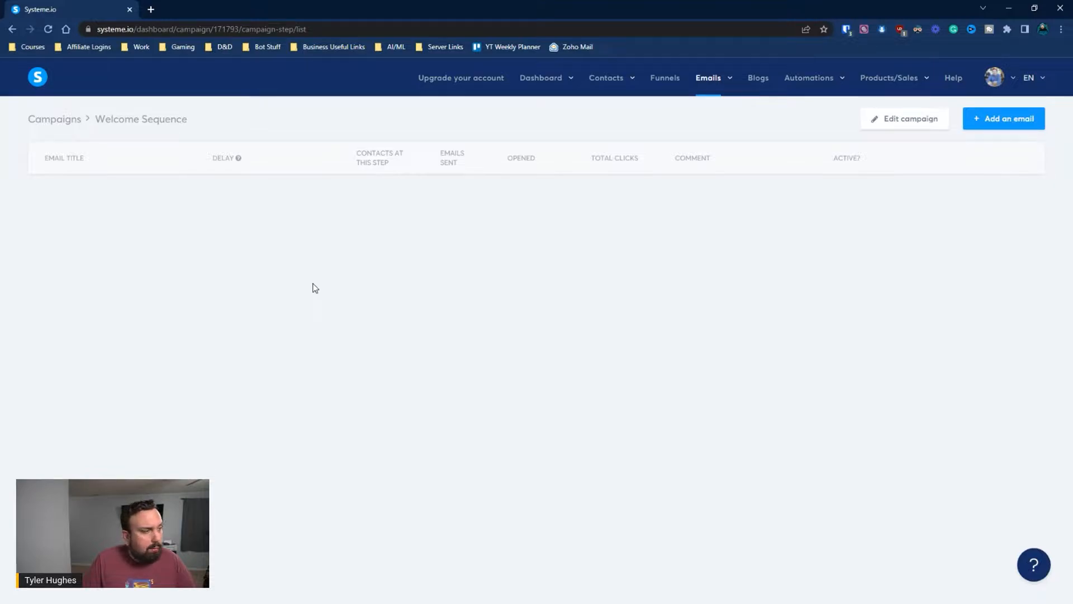
Start a new email with the sender's name and a replacement sender email address
{"action": "left_click", "coordinate": [994, 117]}
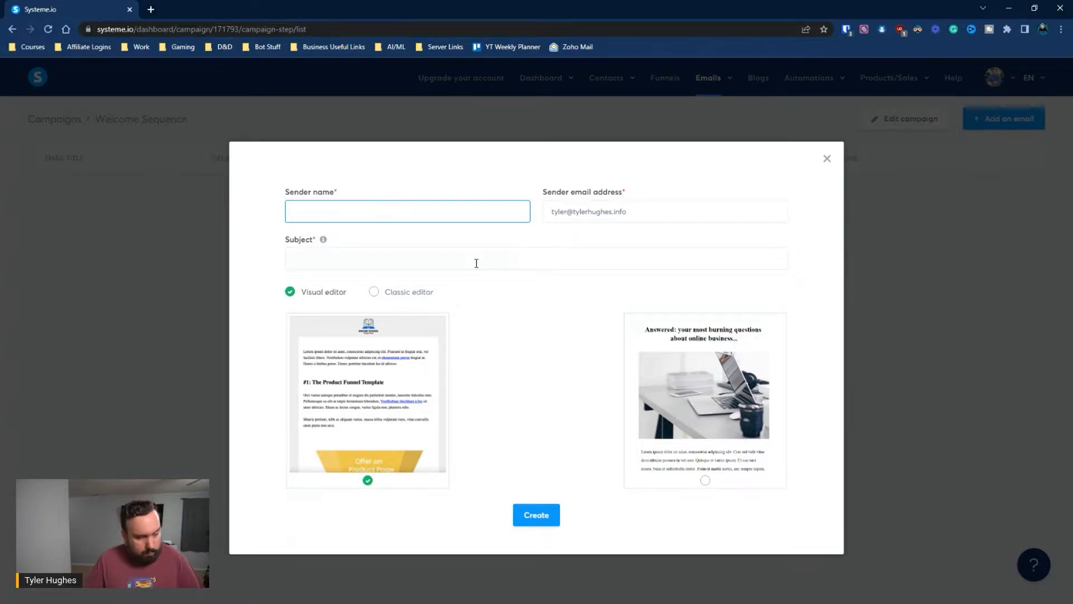
{"action": "type", "text": "Tyler"}
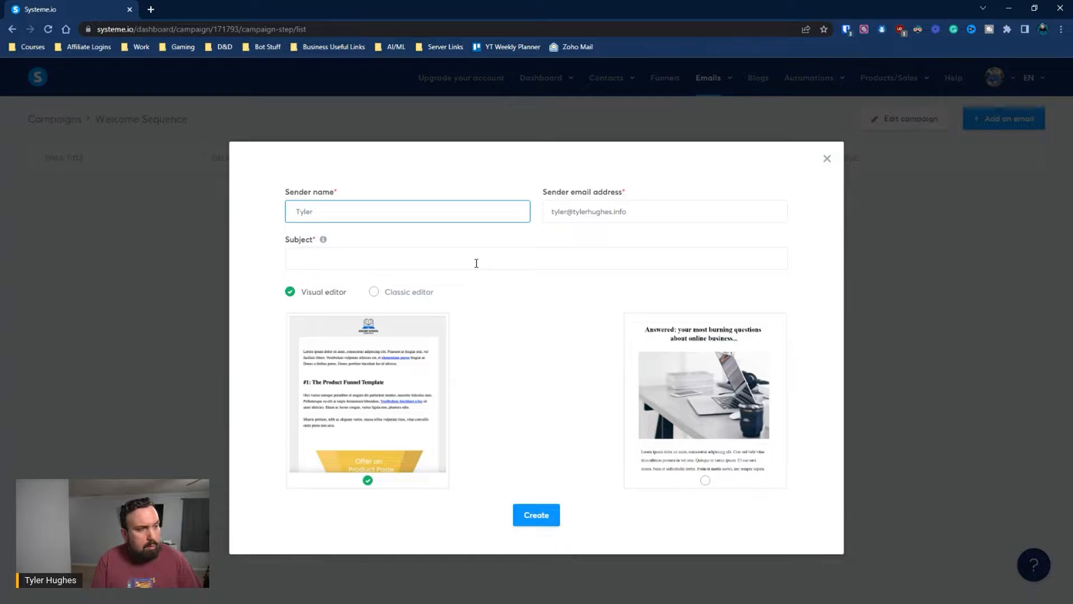
{"action": "type", "text": " Hughes"}
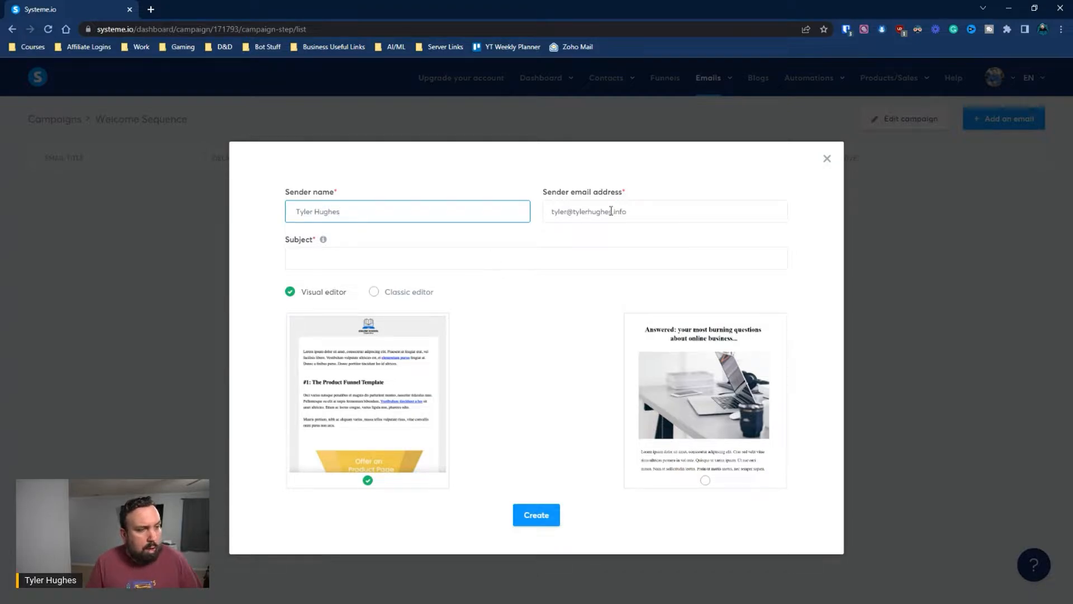
{"action": "key", "text": "Tab"}
{"action": "key", "text": "BackSpace"}
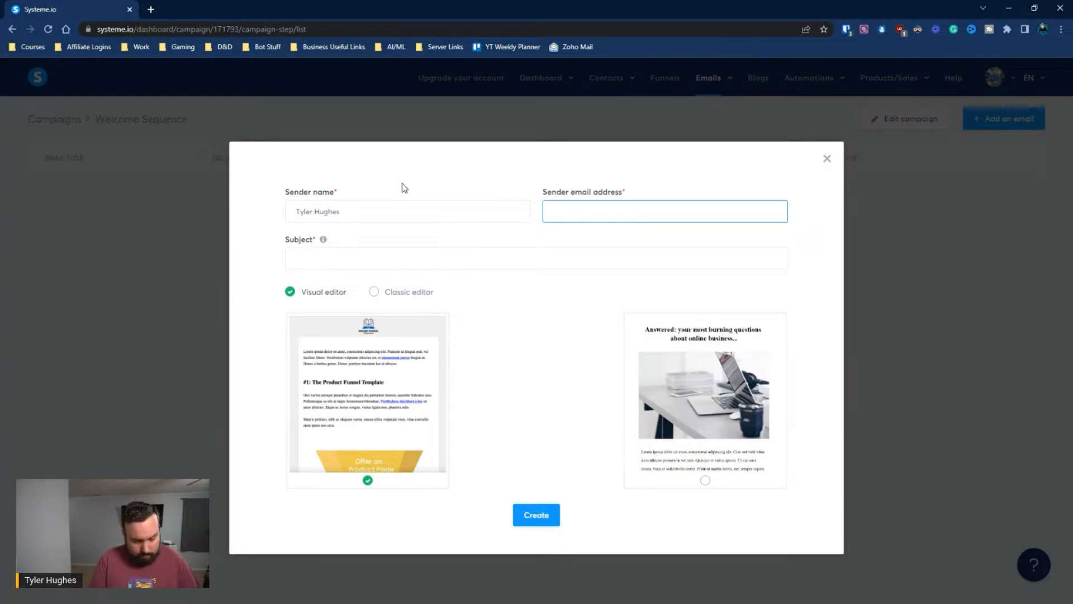
{"action": "key", "text": "ctrl+v"}
{"action": "key", "text": "Tab"}
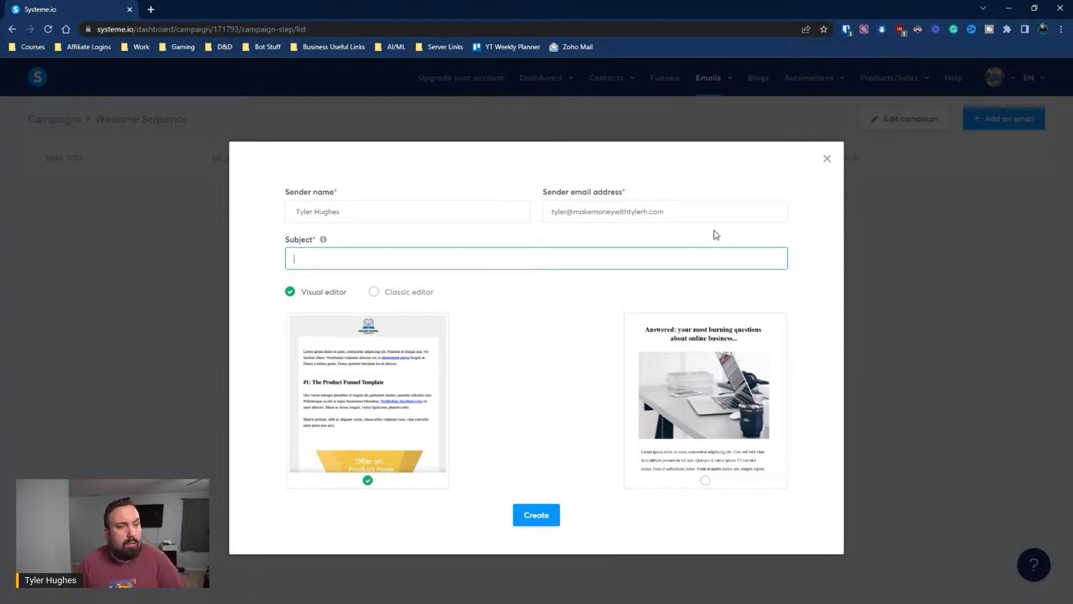
{"action": "left_click", "coordinate": [639, 210]}
{"action": "triple_click", "coordinate": [638, 211]}
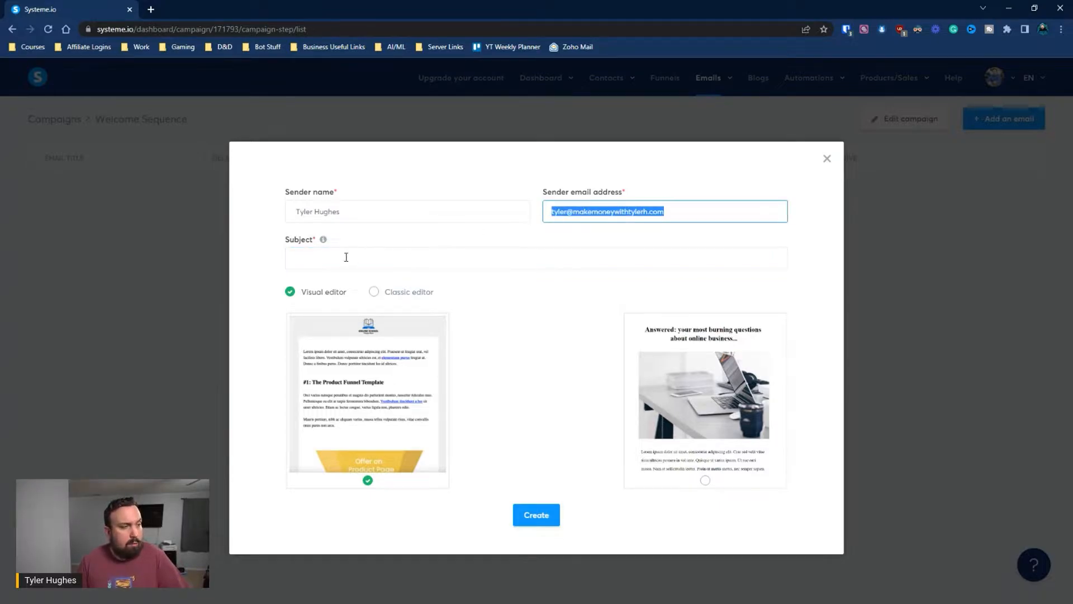
Enter the subject 'Welcome to the community!'
{"action": "left_click", "coordinate": [345, 258]}
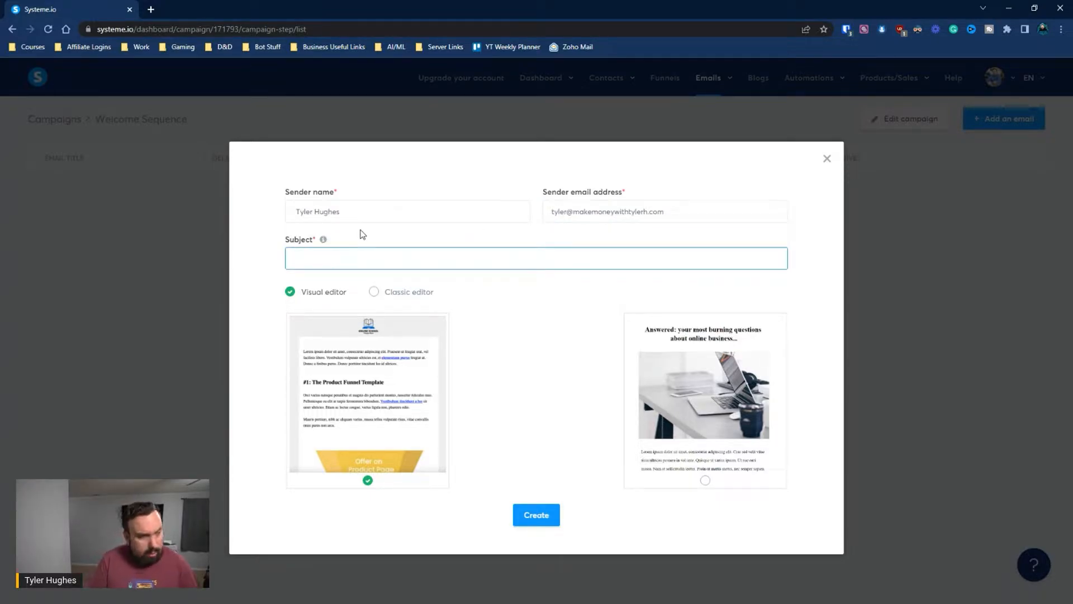
{"action": "type", "text": "Welcome "}
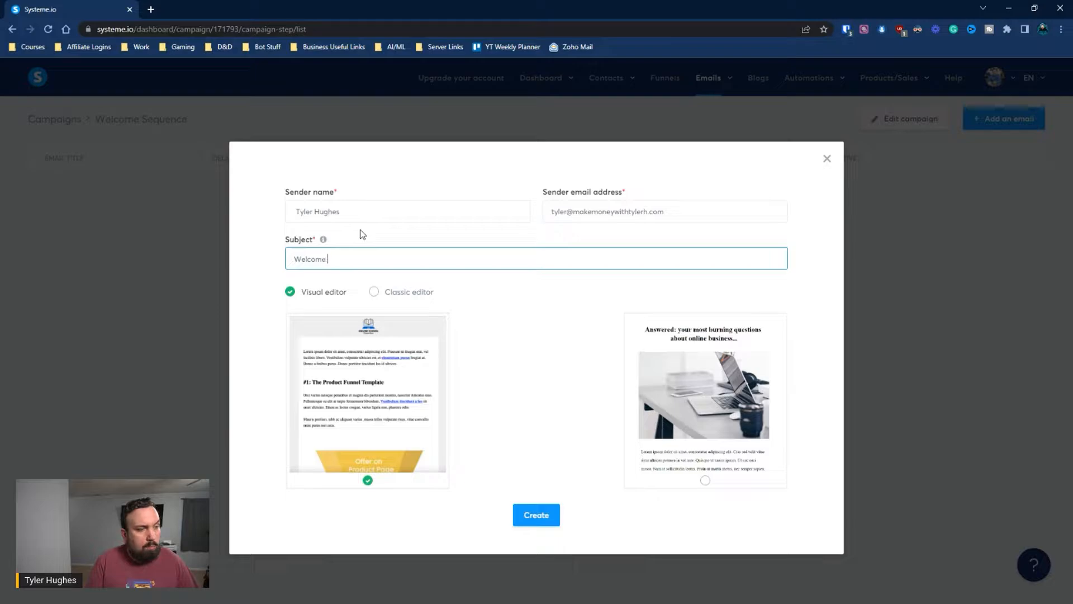
{"action": "type", "text": "to the c"}
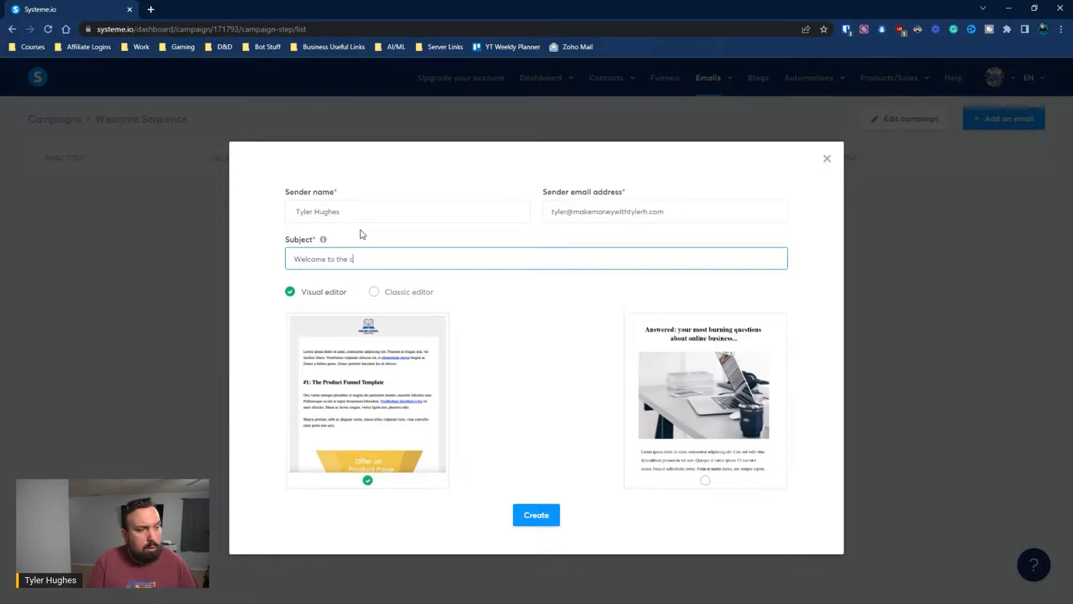
{"action": "type", "text": "ommunkit"}
{"action": "key", "text": "BackSpace"}
{"action": "type", "text": "ity"}
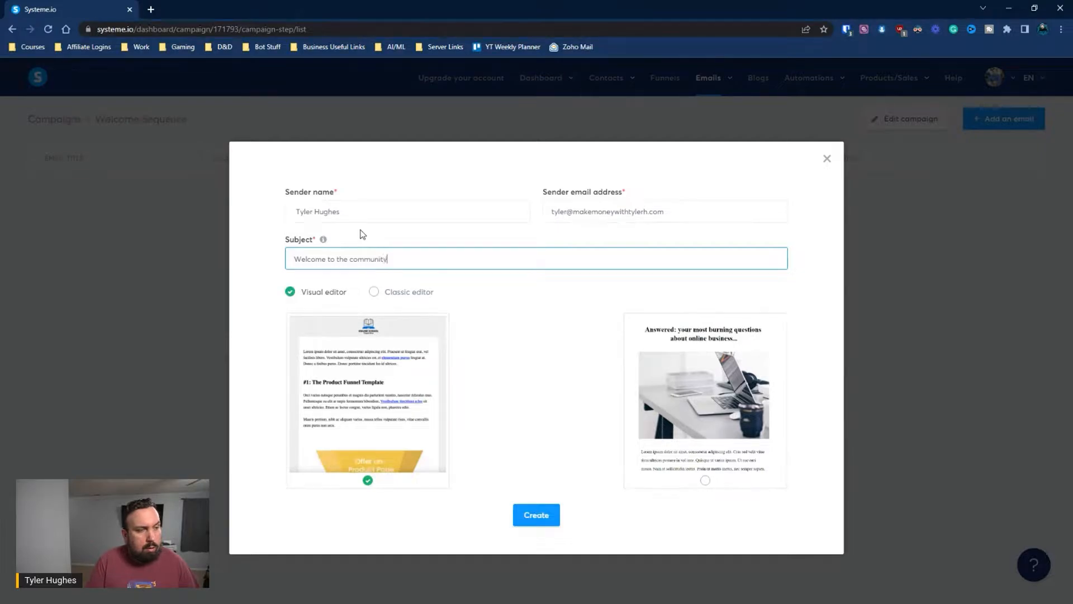
{"action": "type", "text": "!"}
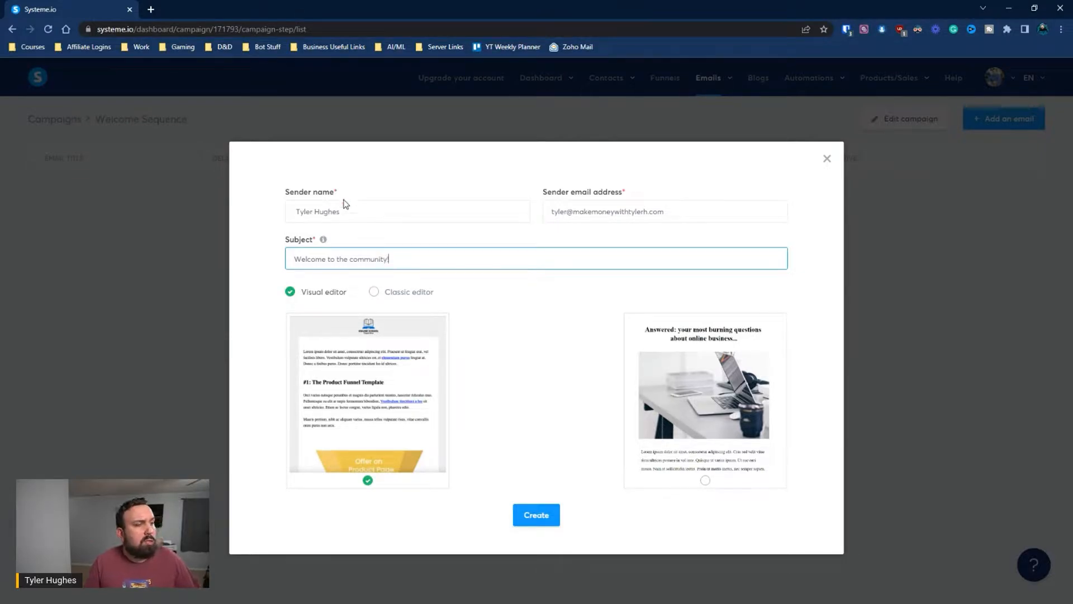
Tidy the sender name field, removing its stray leading space
{"action": "triple_click", "coordinate": [343, 210]}
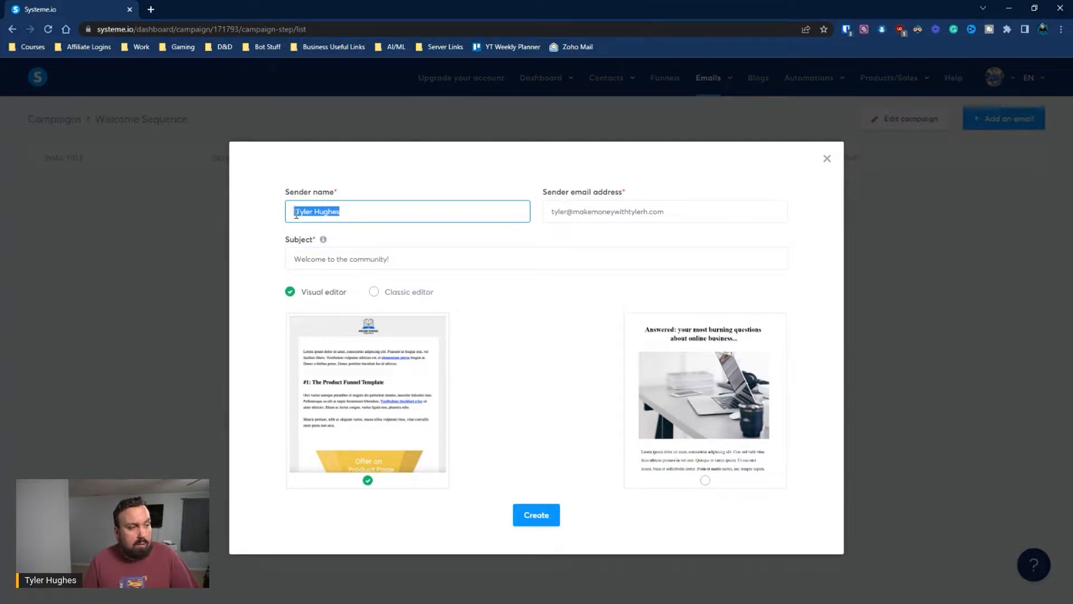
{"action": "left_click", "coordinate": [297, 213]}
{"action": "key", "text": "BackSpace"}
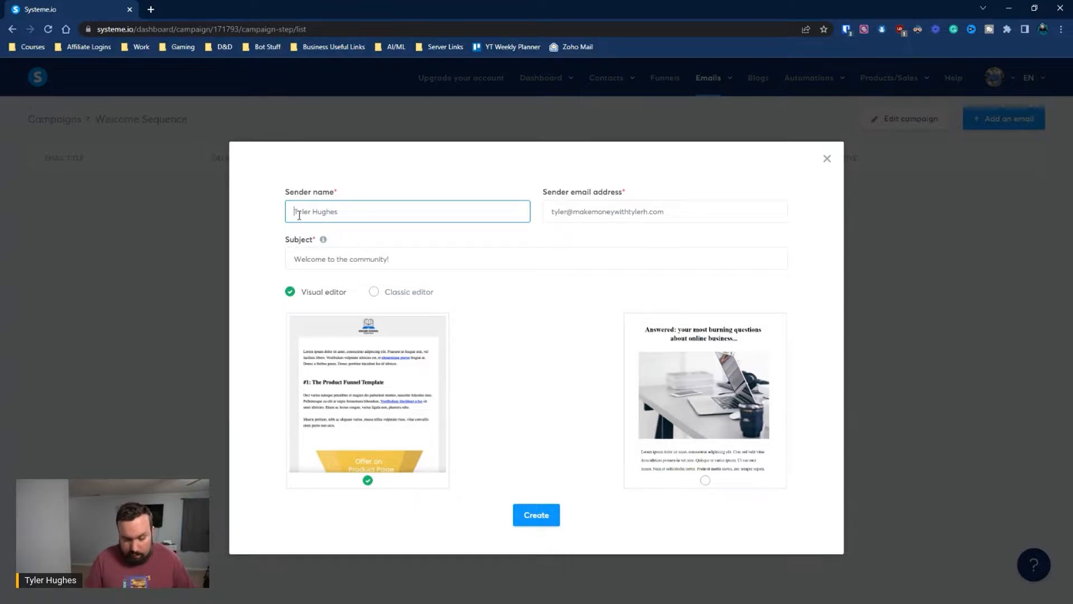
{"action": "key", "text": "ctrl+a"}
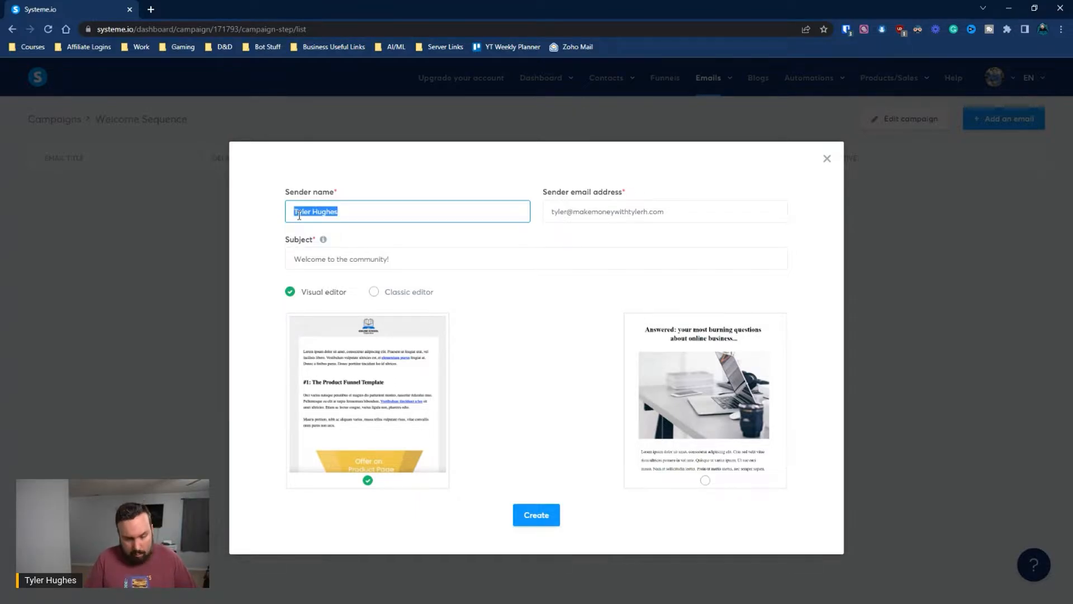
{"action": "type", "text": "G"}
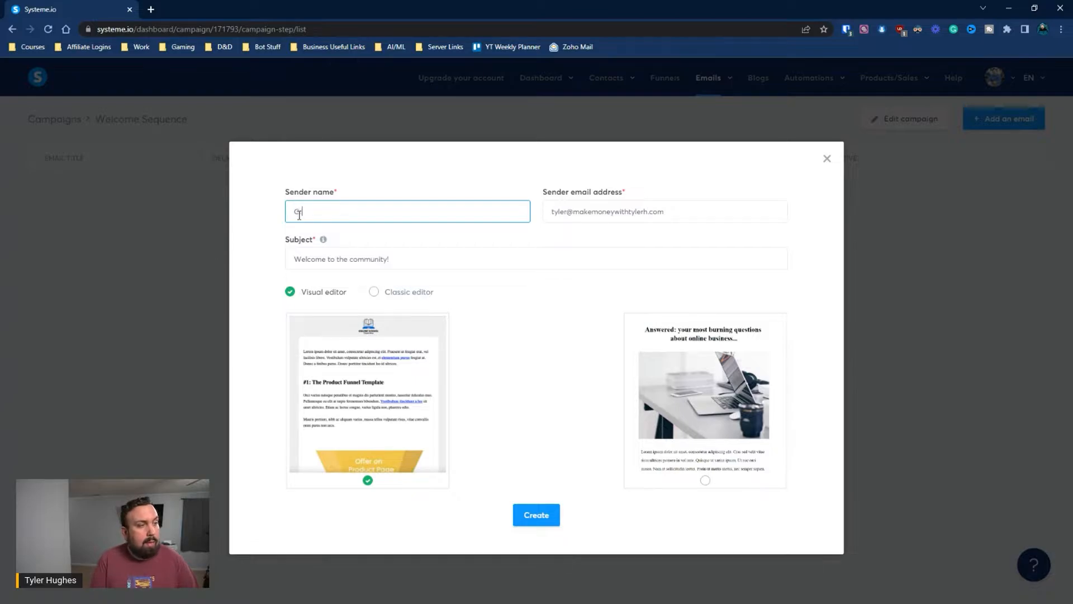
{"action": "type", "text": "roup 1uice"}
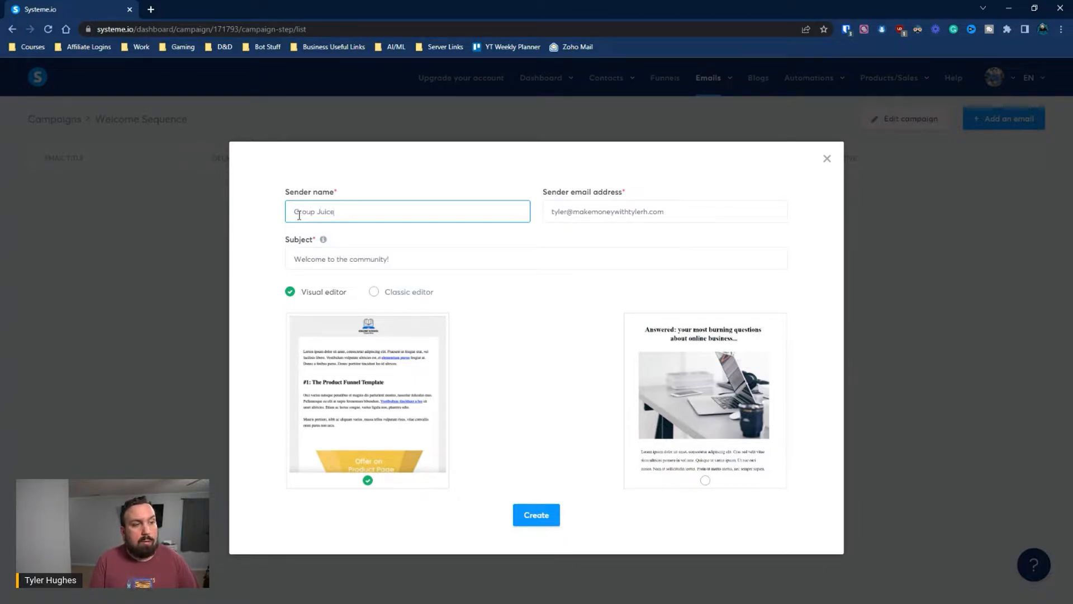
{"action": "key", "text": "ctrl+z"}
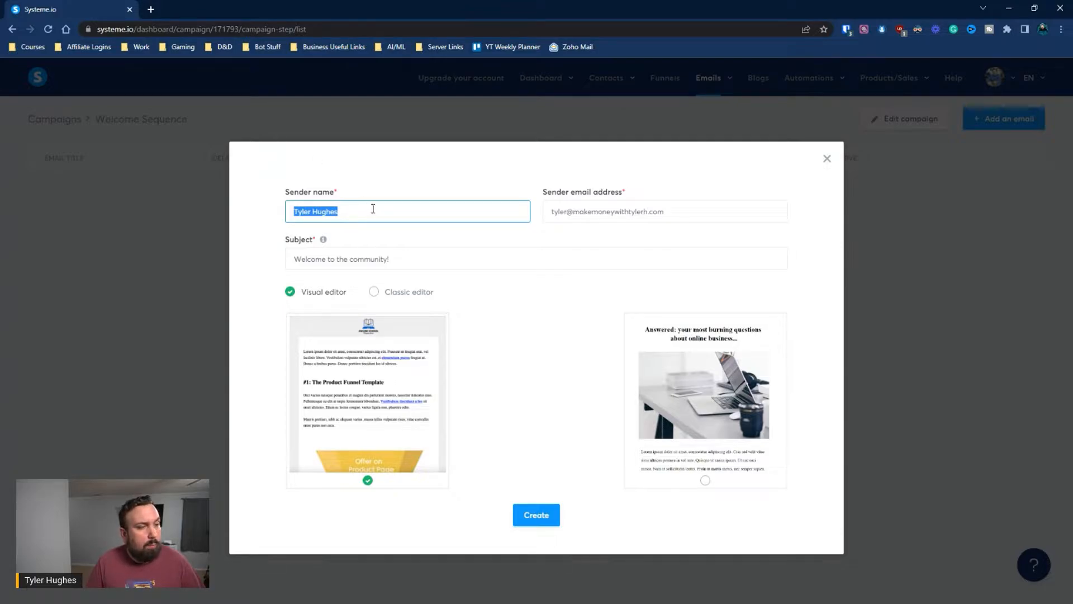
{"action": "left_click", "coordinate": [370, 207]}
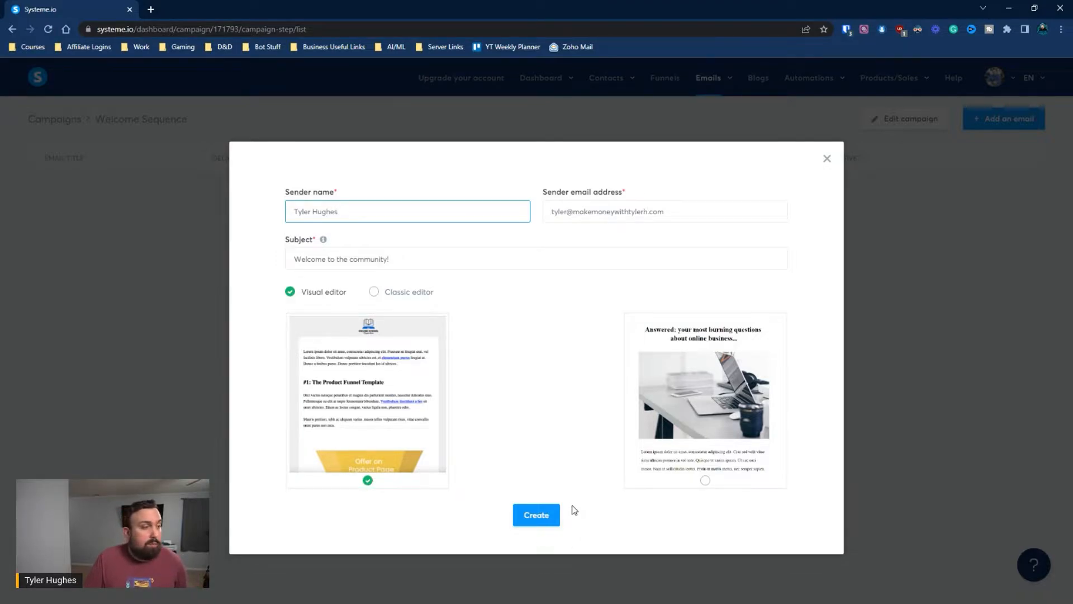
Create the email from the chosen visual template
{"action": "left_click", "coordinate": [546, 517]}
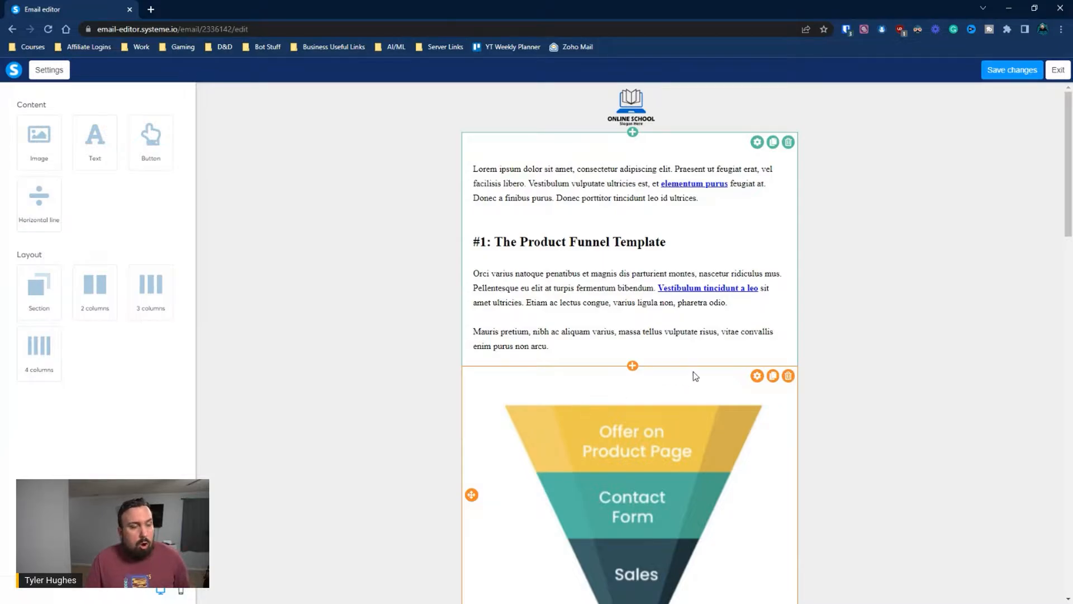
{"action": "scroll", "coordinate": [737, 324], "scroll_direction": "down", "scroll_amount": 20}
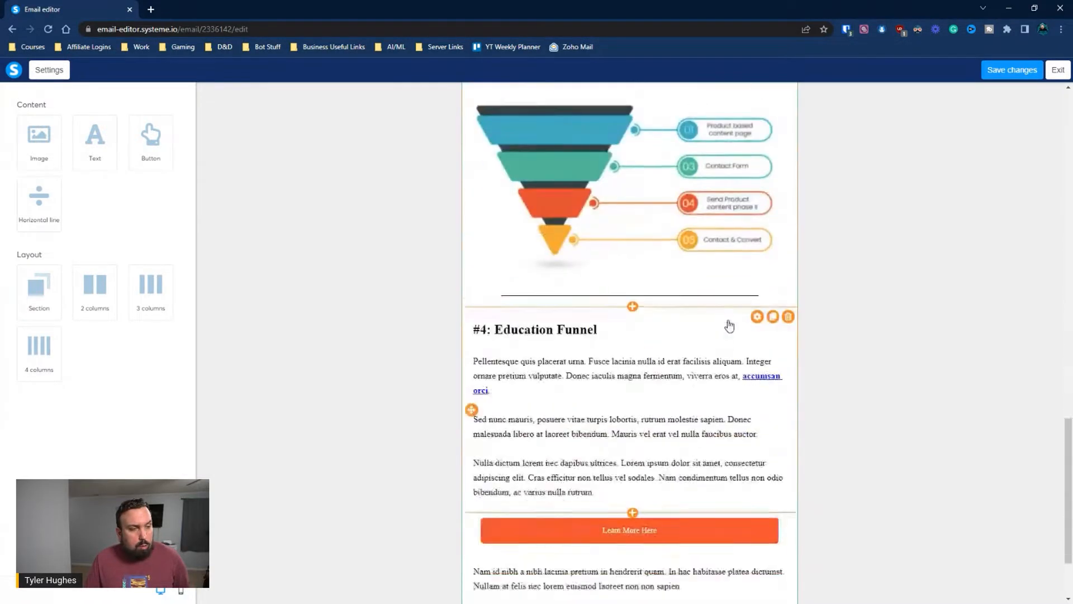
{"action": "scroll", "coordinate": [699, 352], "scroll_direction": "up", "scroll_amount": 20}
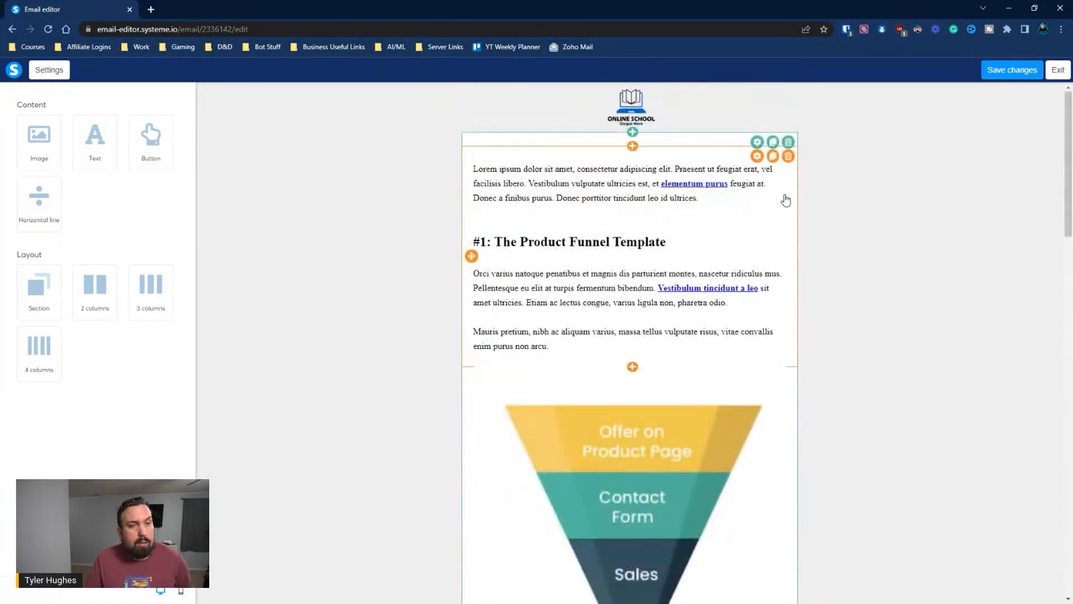
Delete the template's first content section and the logo image
{"action": "left_click", "coordinate": [788, 142]}
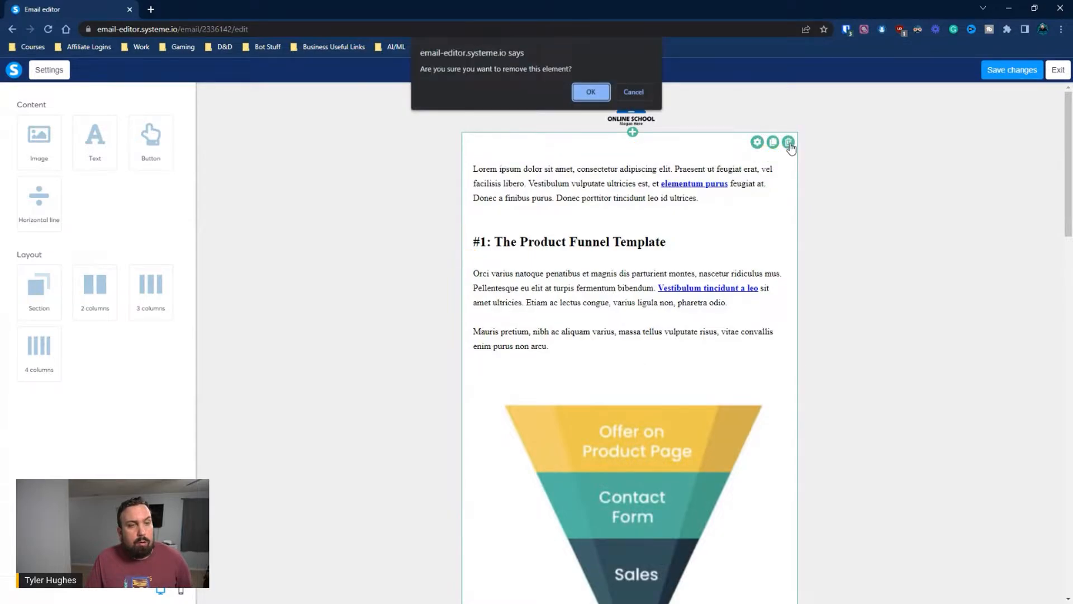
{"action": "left_click", "coordinate": [590, 92]}
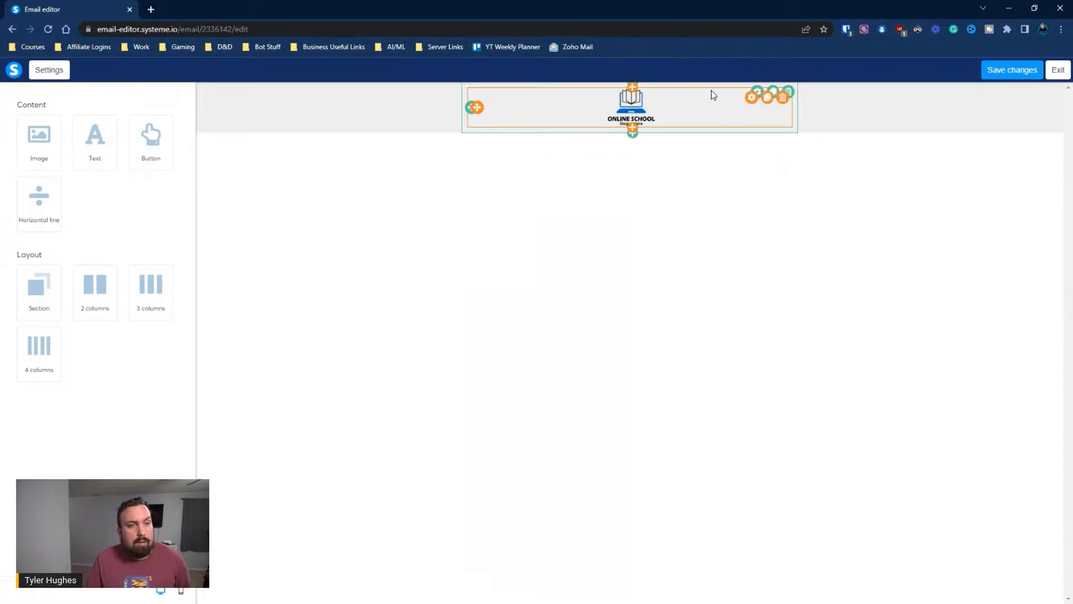
{"action": "left_click", "coordinate": [782, 97]}
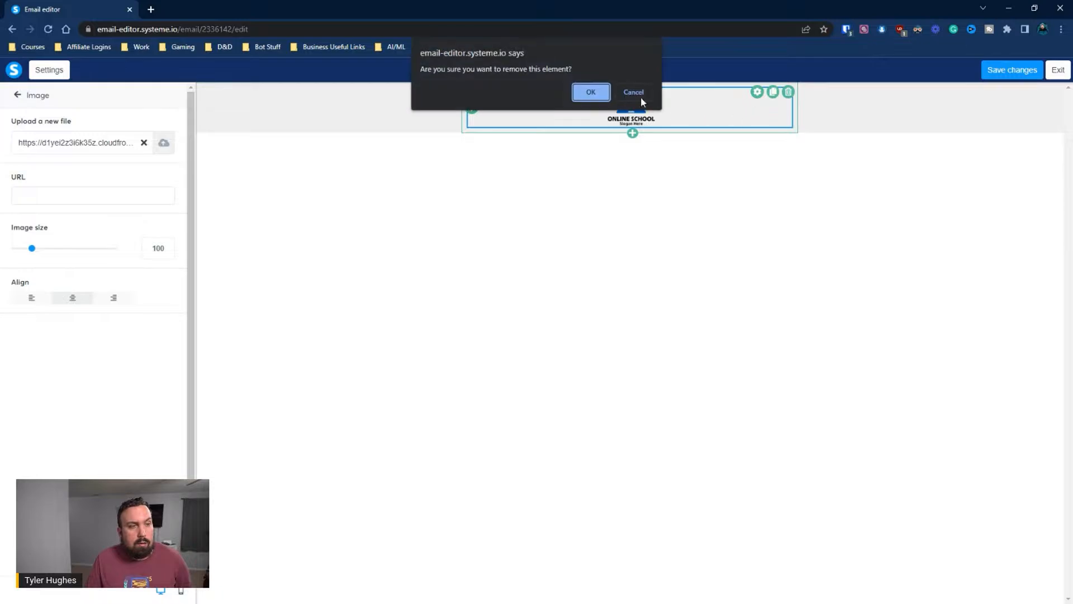
{"action": "left_click", "coordinate": [589, 92]}
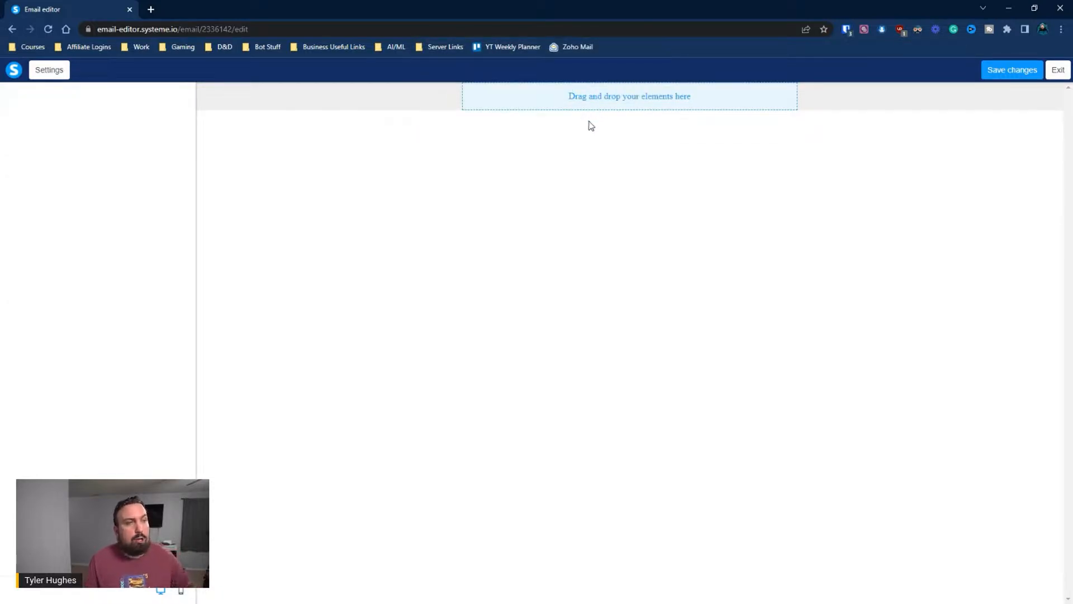
Add a section with a left-aligned text block replacing the Lorem ipsum placeholder
{"action": "left_click", "coordinate": [600, 103]}
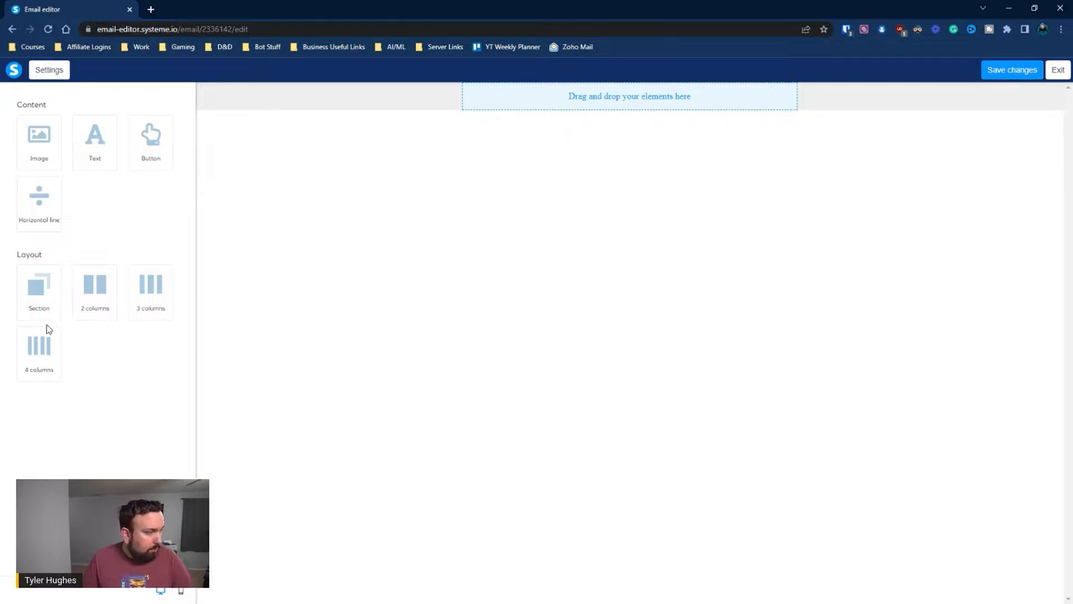
{"action": "left_click_drag", "start_coordinate": [43, 308], "coordinate": [690, 100]}
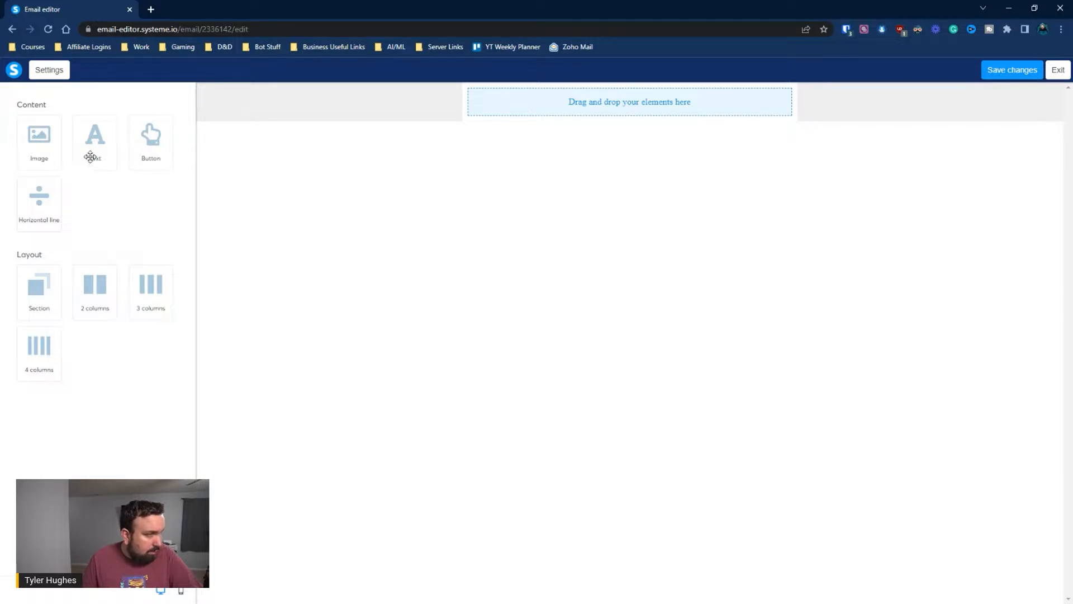
{"action": "left_click_drag", "start_coordinate": [90, 156], "coordinate": [649, 121]}
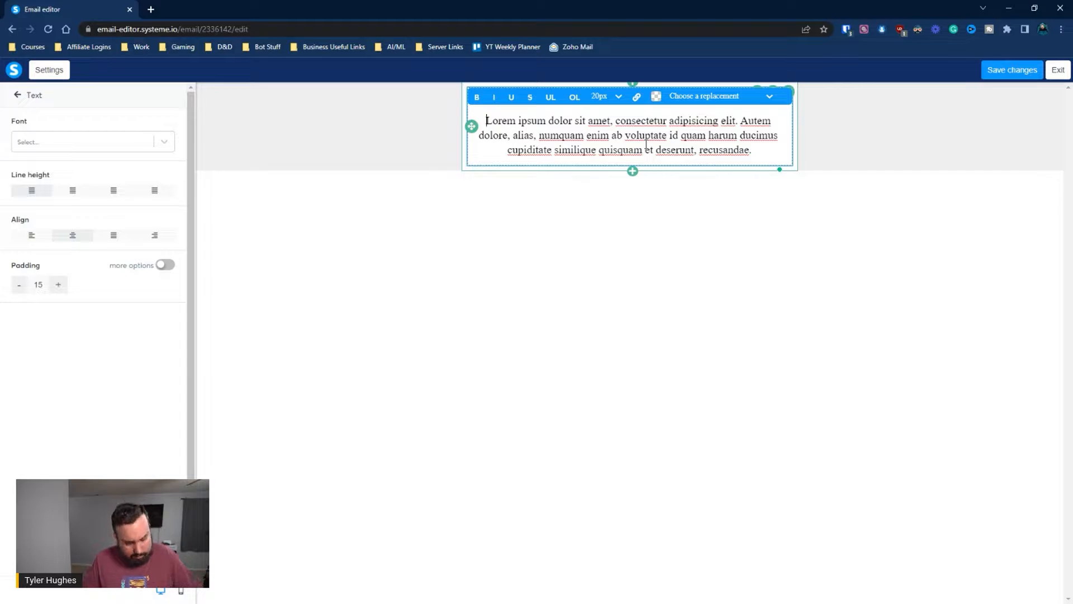
{"action": "key", "text": "ctrl+a"}
{"action": "type", "text": "H"}
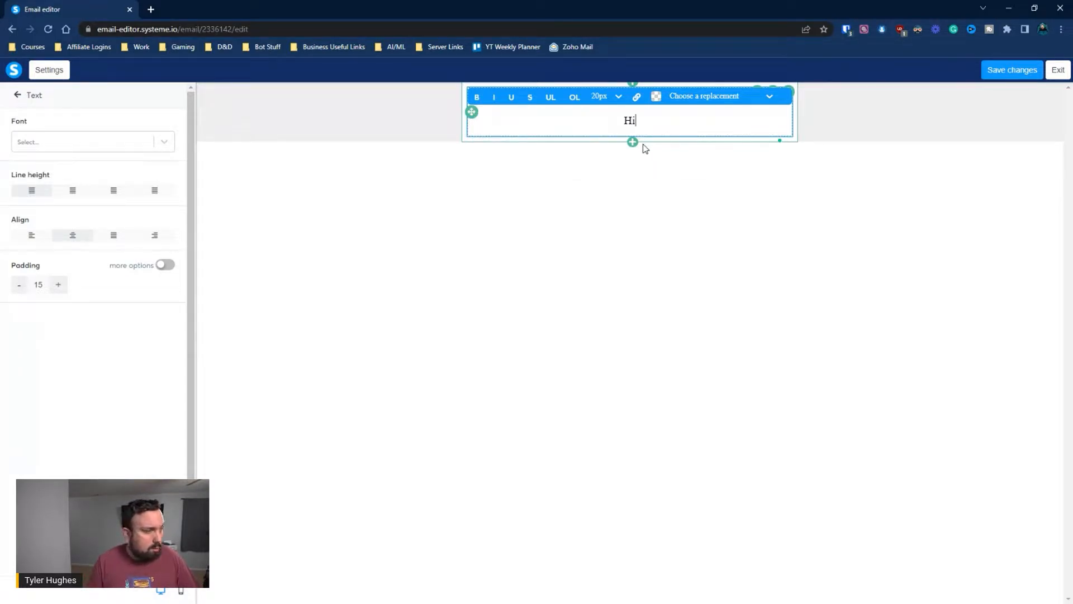
{"action": "left_click", "coordinate": [32, 234]}
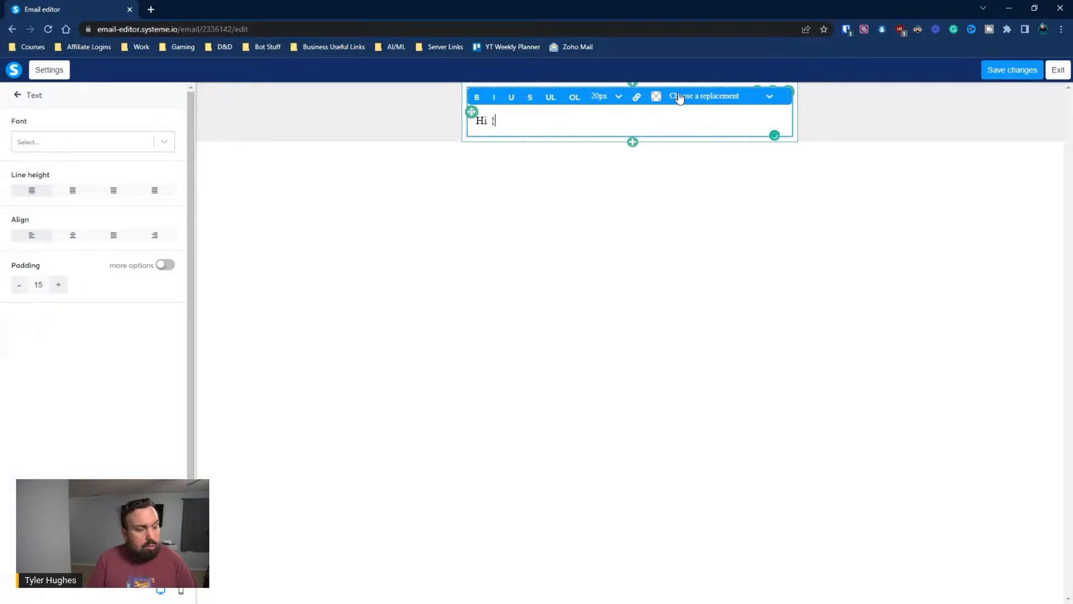
Write the greeting 'Hi {first_name},' using the First name replacement field
{"action": "type", "text": "T"}
{"action": "key", "text": "BackSpace"}
{"action": "type", "text": "first"}
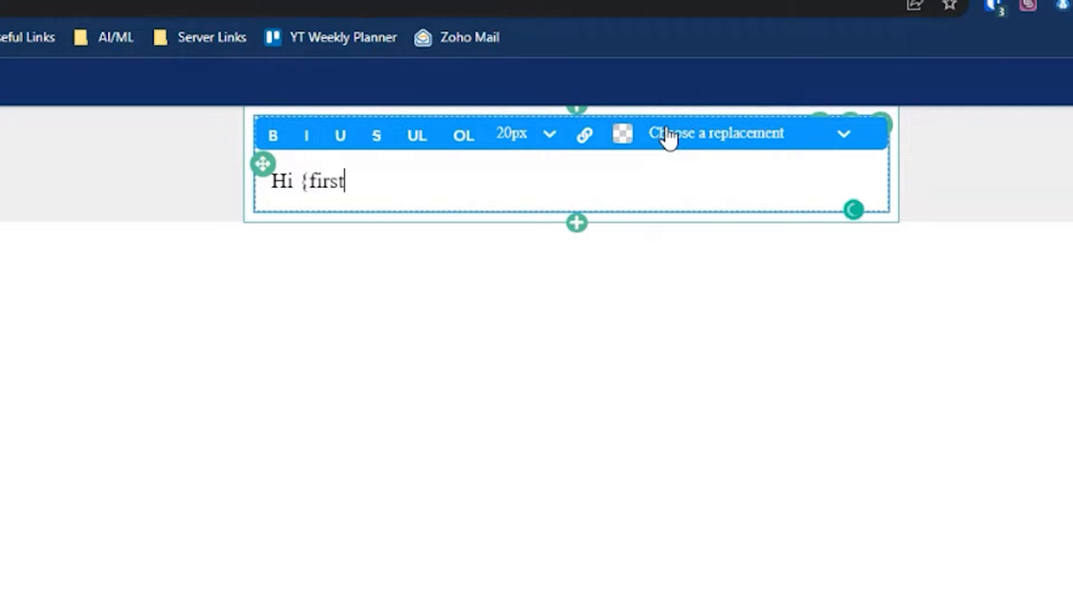
{"action": "type", "text": "_name}"}
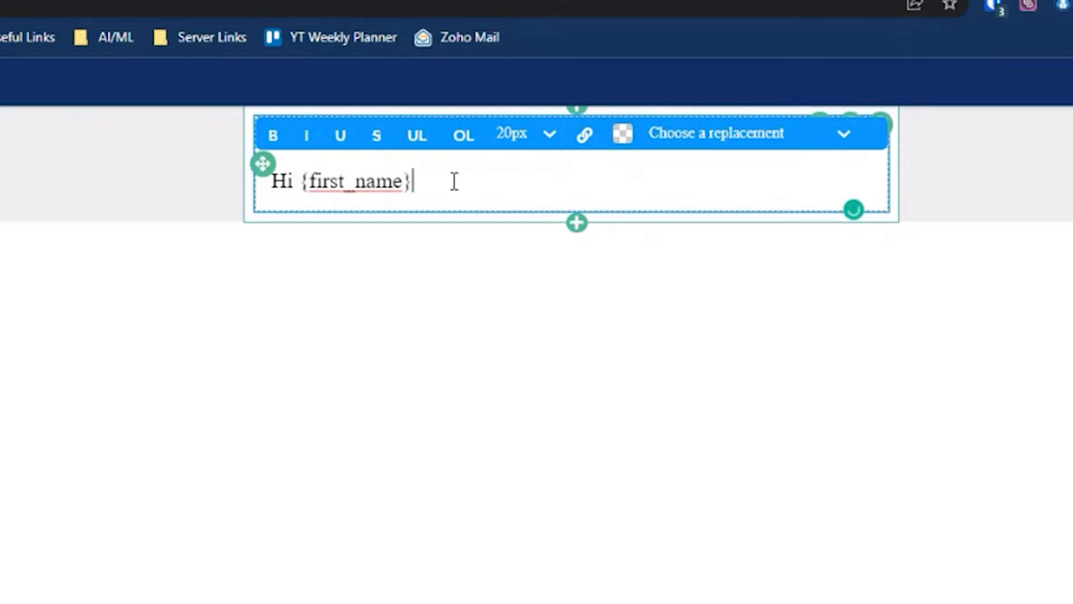
{"action": "left_click_drag", "start_coordinate": [453, 179], "coordinate": [307, 168]}
{"action": "key", "text": "BackSpace"}
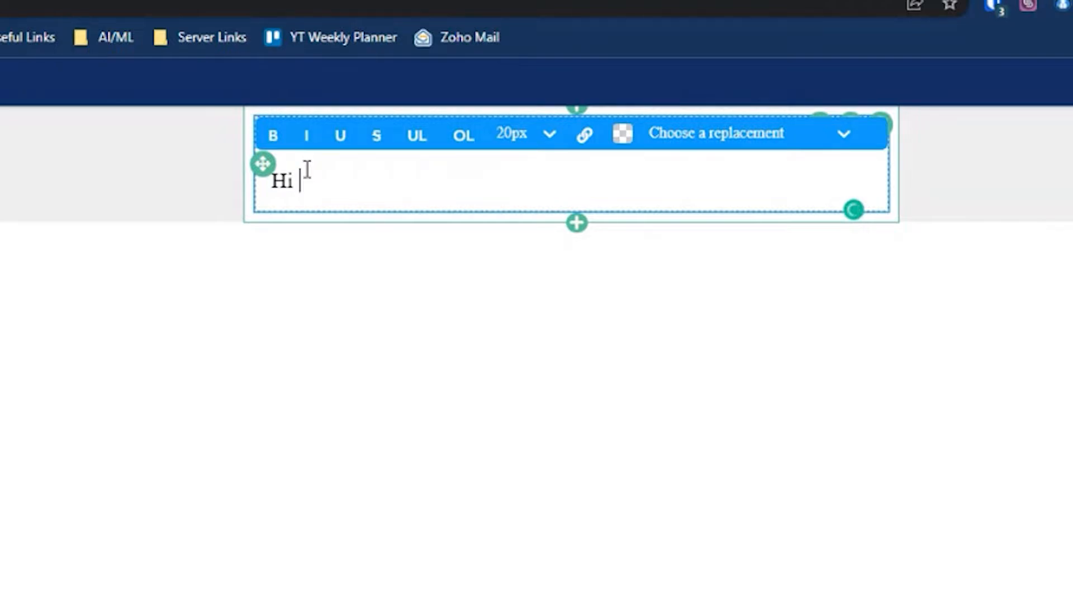
{"action": "left_click", "coordinate": [738, 137]}
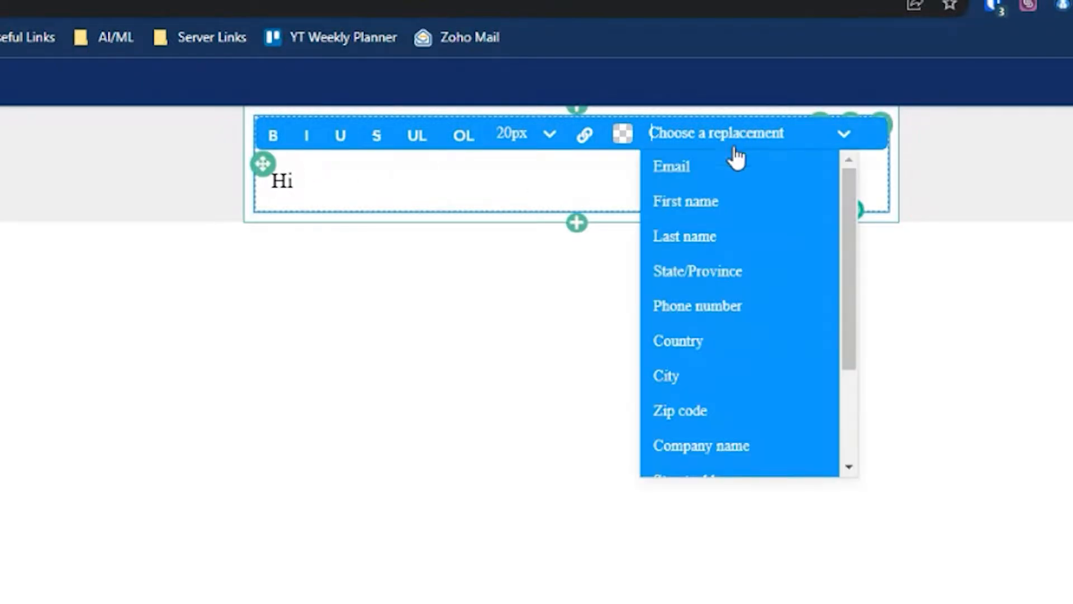
{"action": "left_click", "coordinate": [728, 194]}
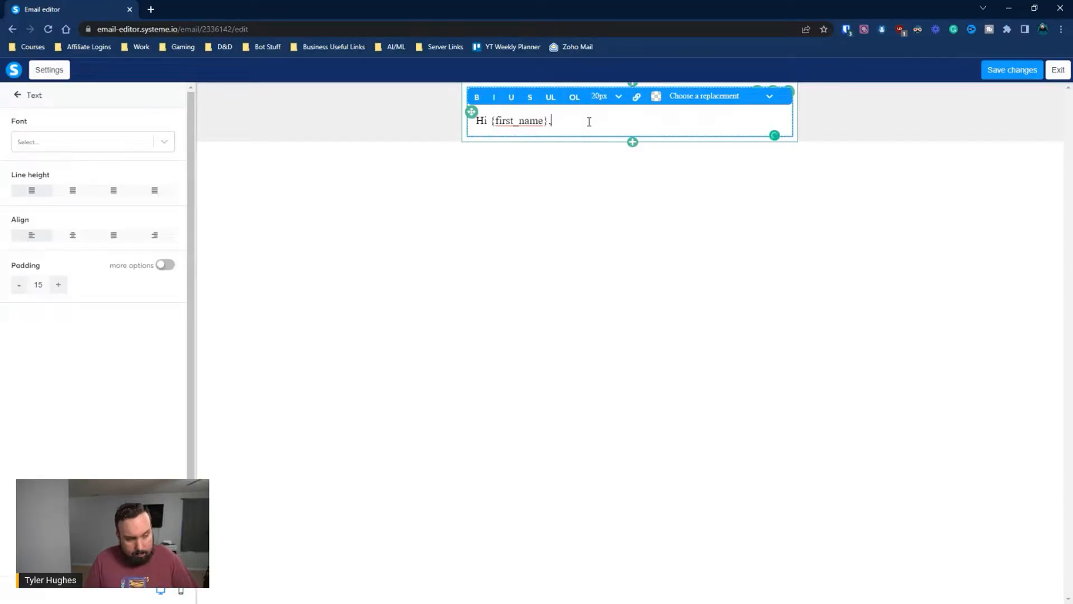
{"action": "type", "text": ","}
{"action": "key", "text": "Return"}
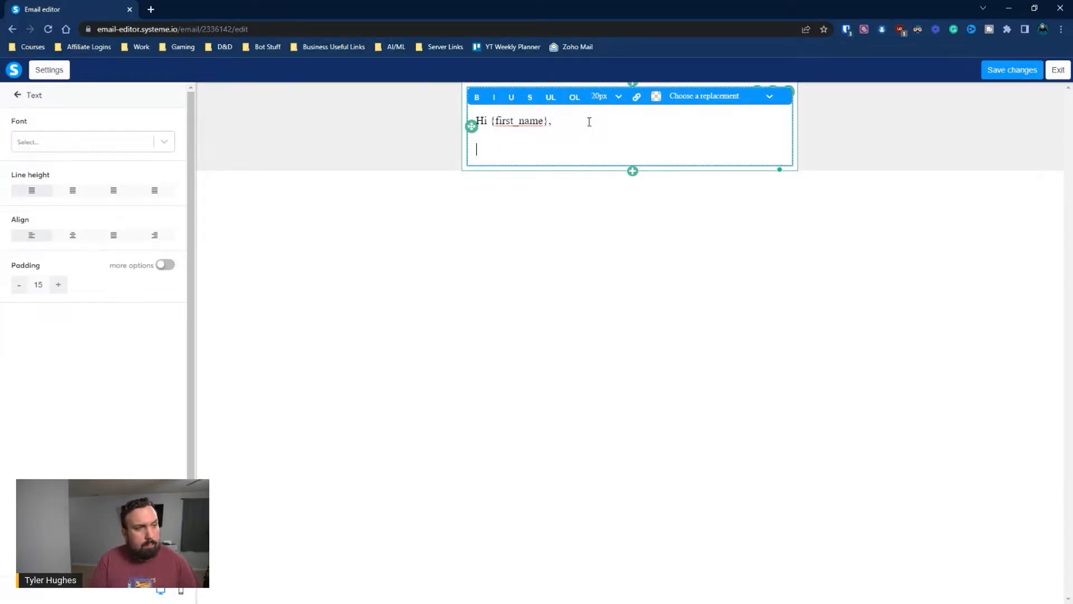
Add the self-introduction, 'Welcome to my community.' and the Facebook group invitation line
{"action": "type", "text": "My namn"}
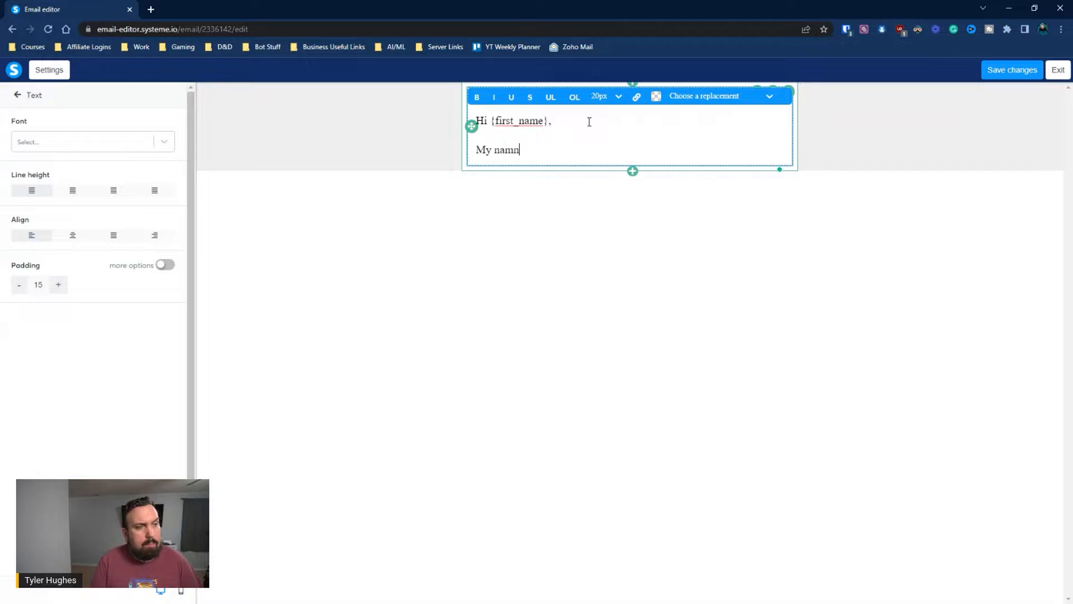
{"action": "key", "text": "BackSpace"}
{"action": "type", "text": "e is Tyler Hug"}
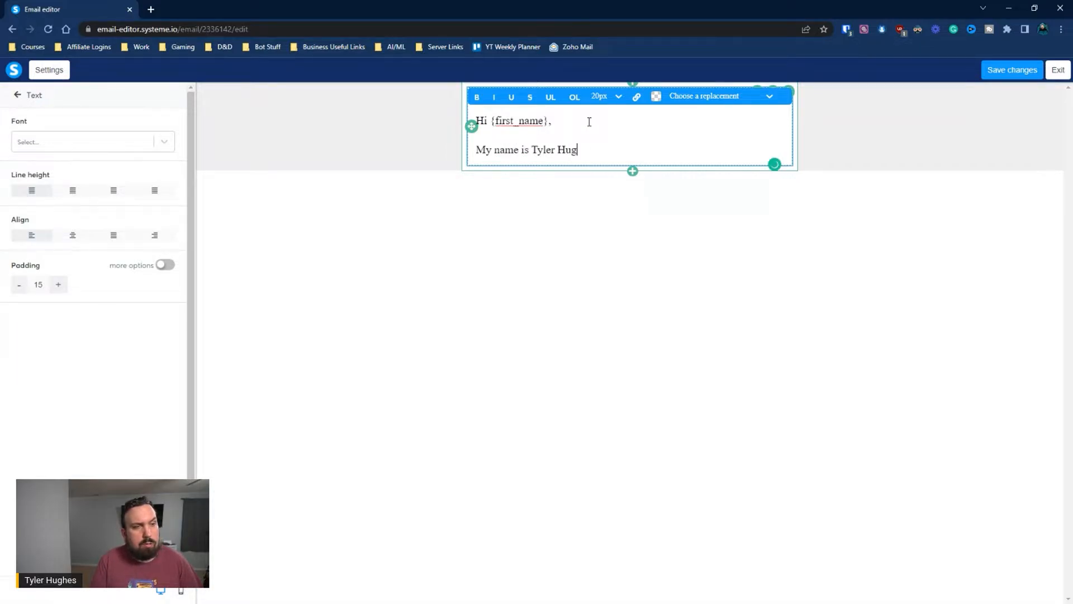
{"action": "type", "text": "hes."}
{"action": "key", "text": "Return"}
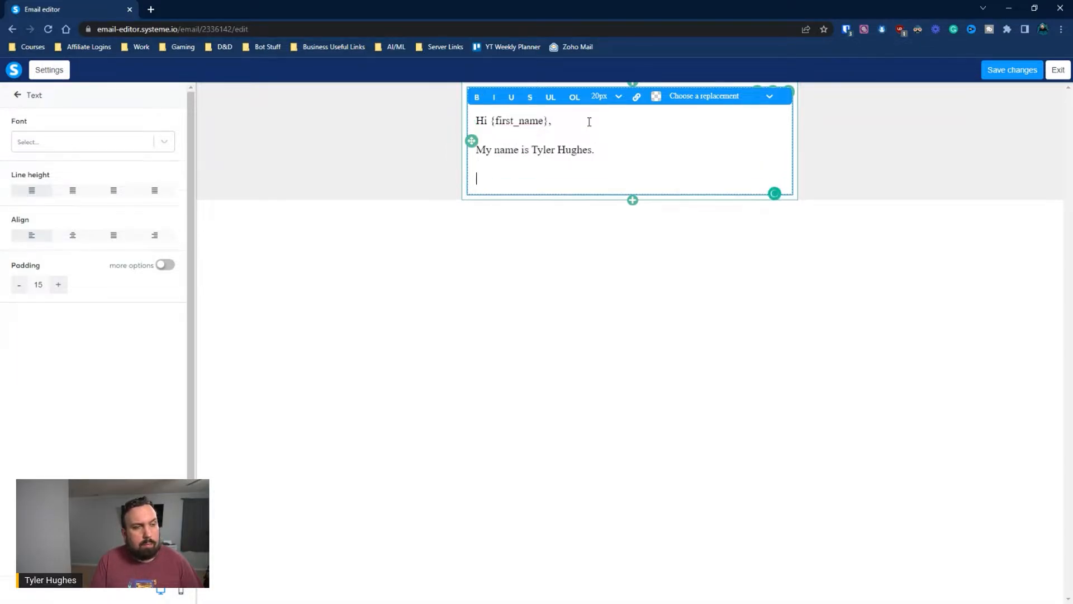
{"action": "type", "text": "Welcome to my c"}
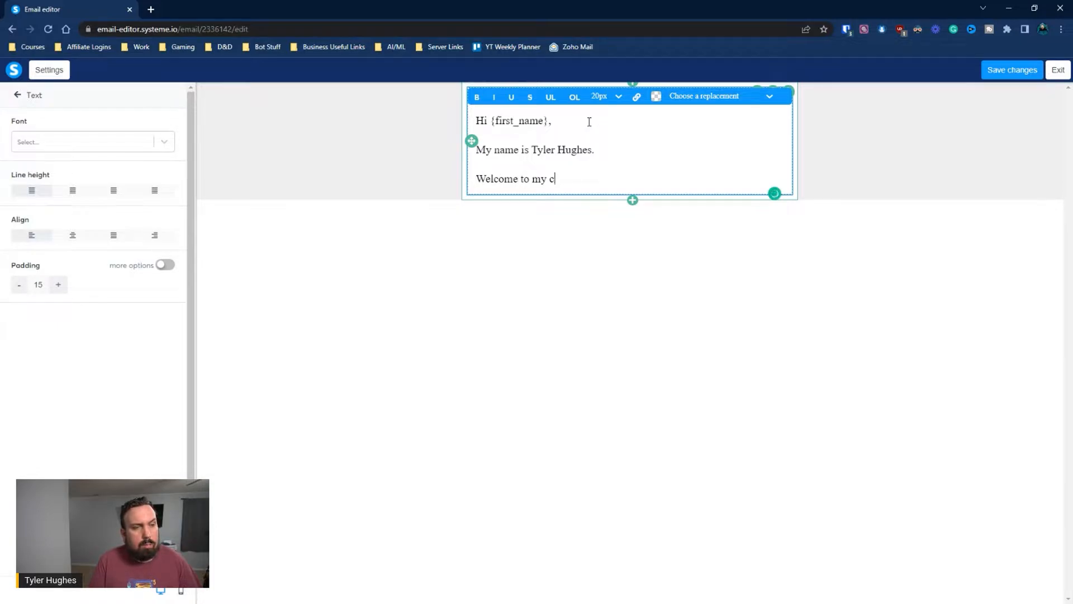
{"action": "type", "text": "ommunity."}
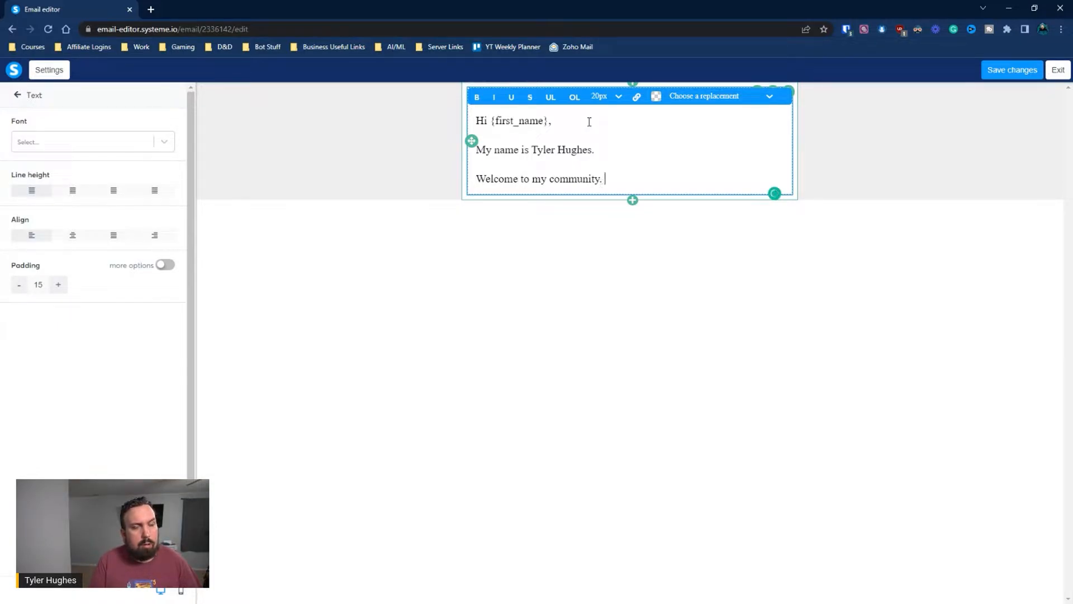
{"action": "key", "text": "Return"}
{"action": "type", "text": "Ify"}
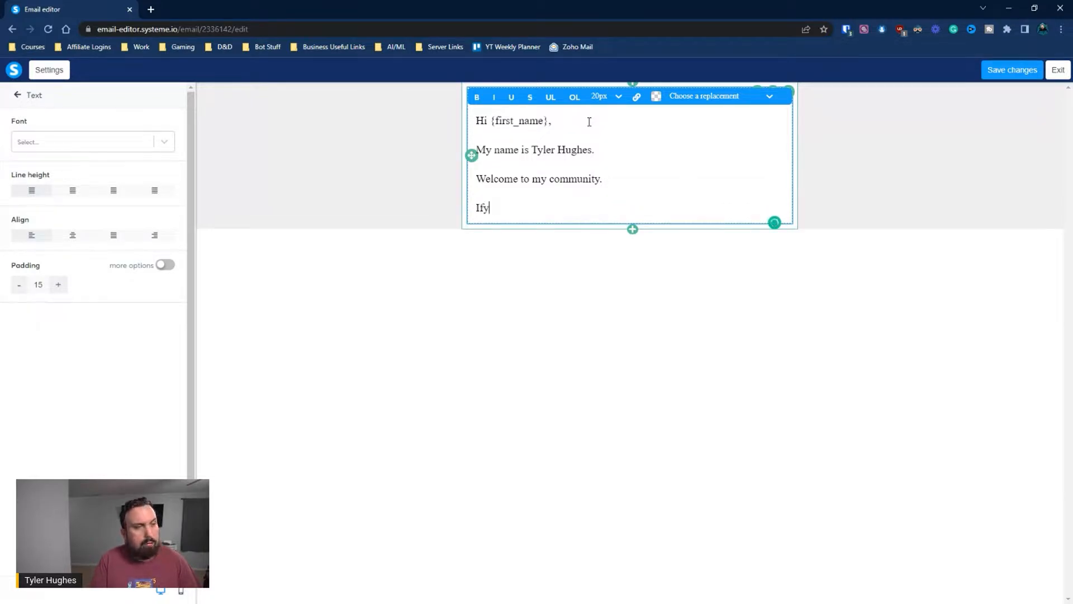
{"action": "type", "text": "ou you"}
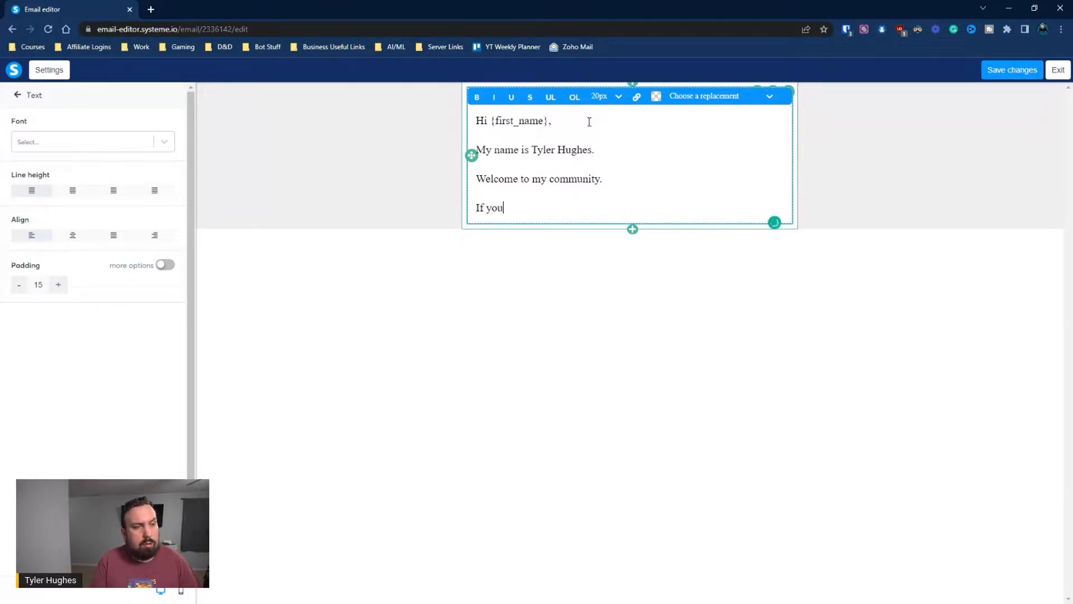
{"action": "type", "text": " haven't alrea"}
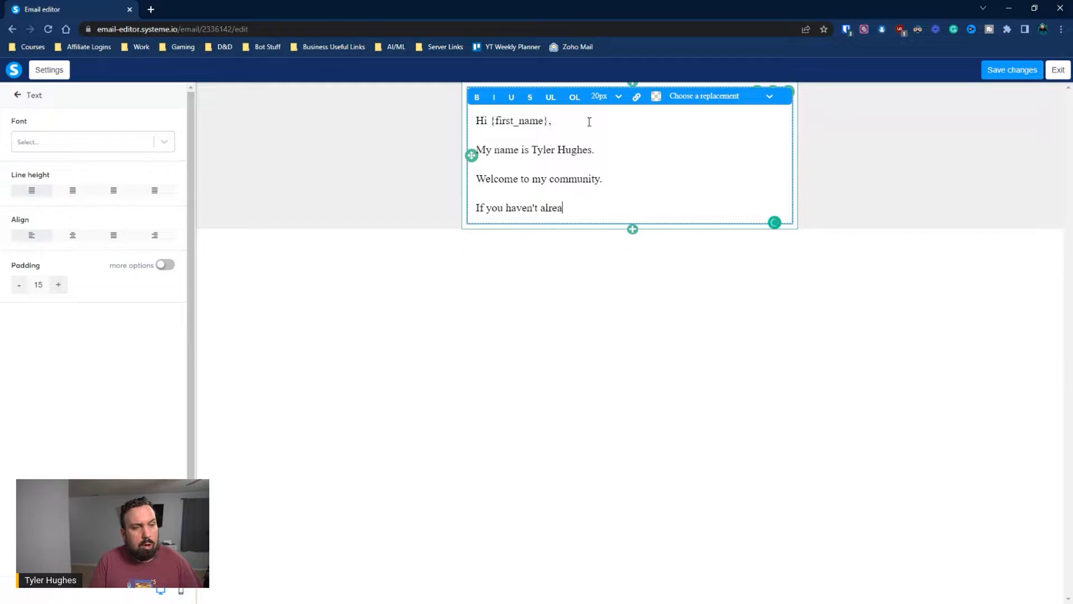
{"action": "type", "text": "dy please "}
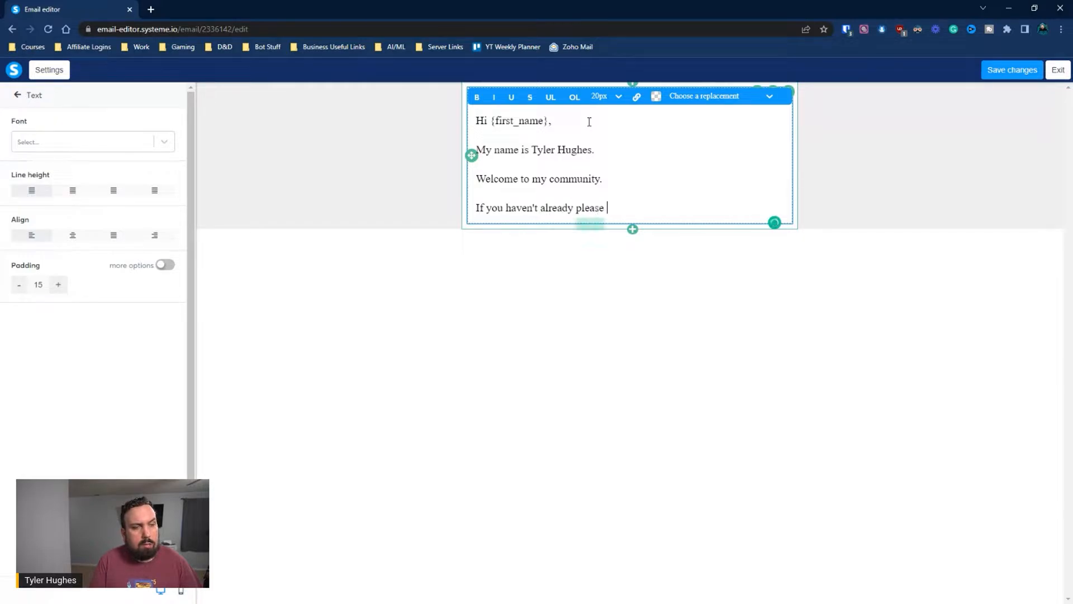
{"action": "type", "text": "join my Fa"}
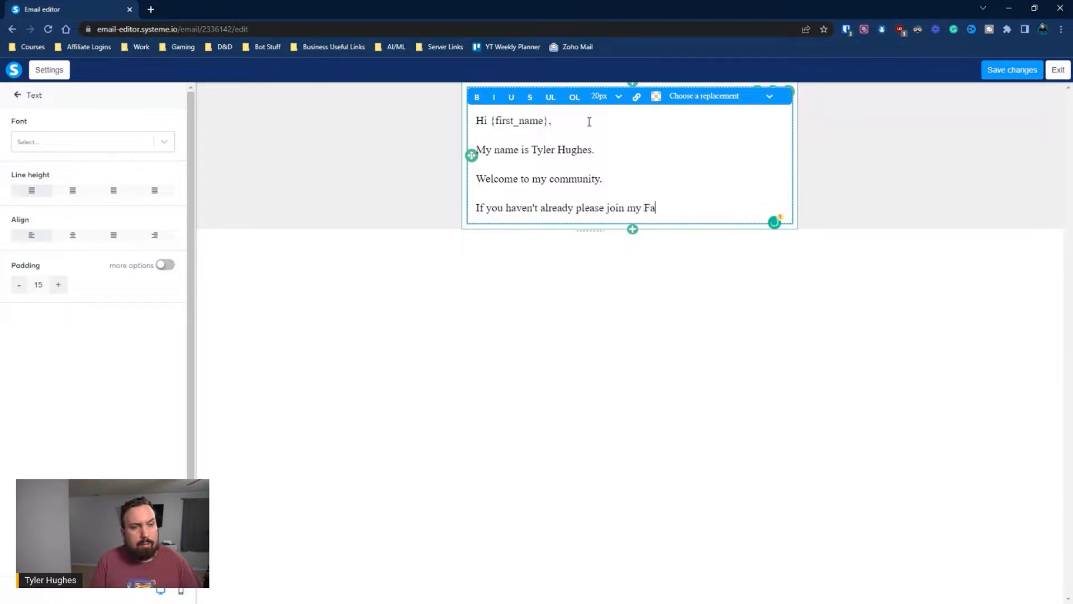
{"action": "type", "text": "cebook group"}
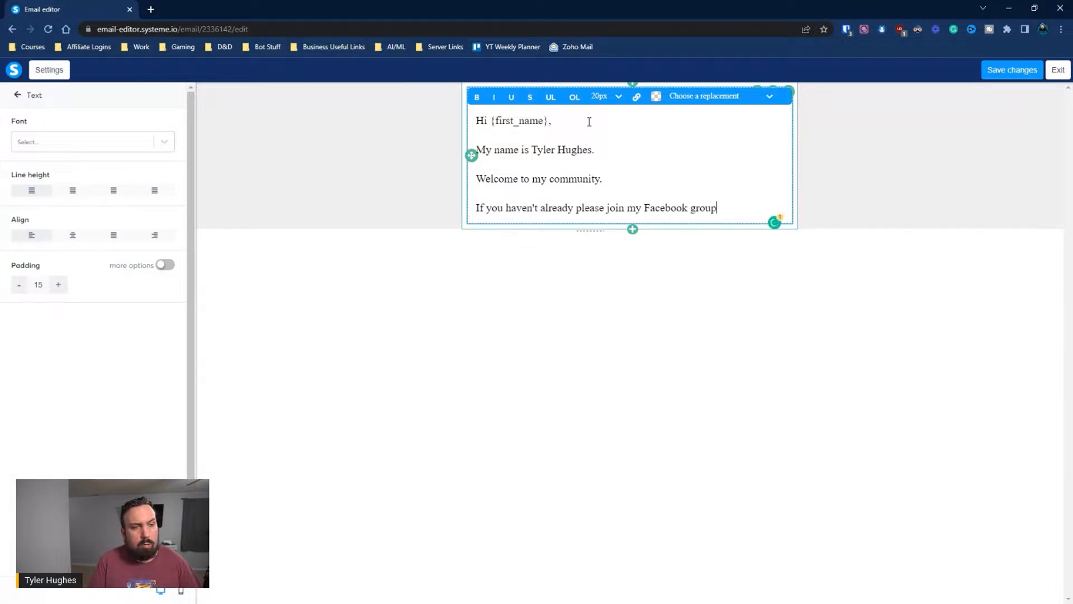
{"action": "type", "text": " here."}
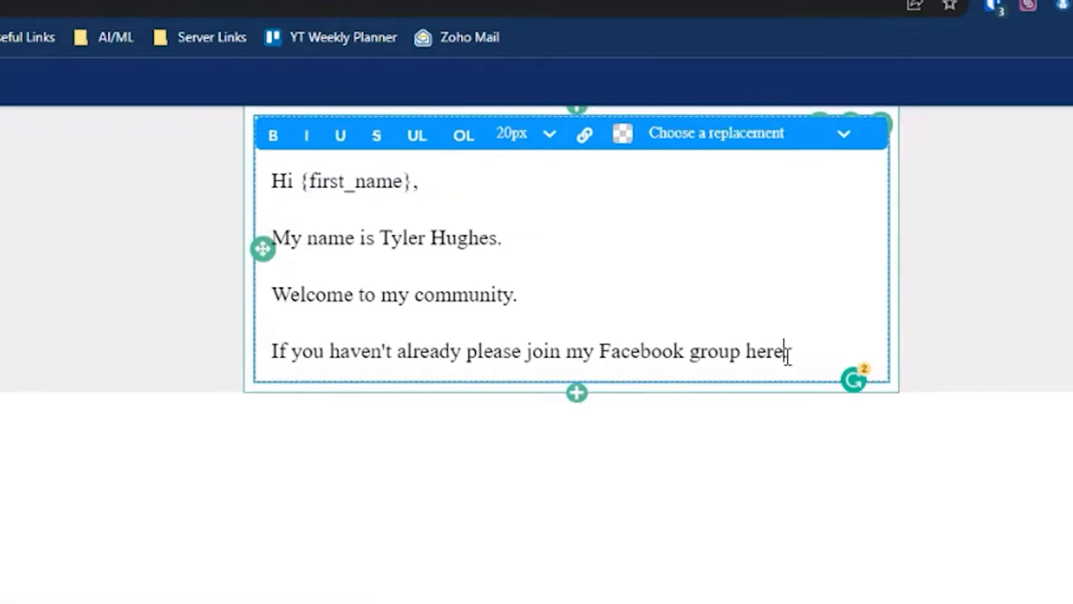
Link the words 'Facebook group here' to the pasted Facebook group URL
{"action": "left_click_drag", "start_coordinate": [785, 353], "coordinate": [604, 356]}
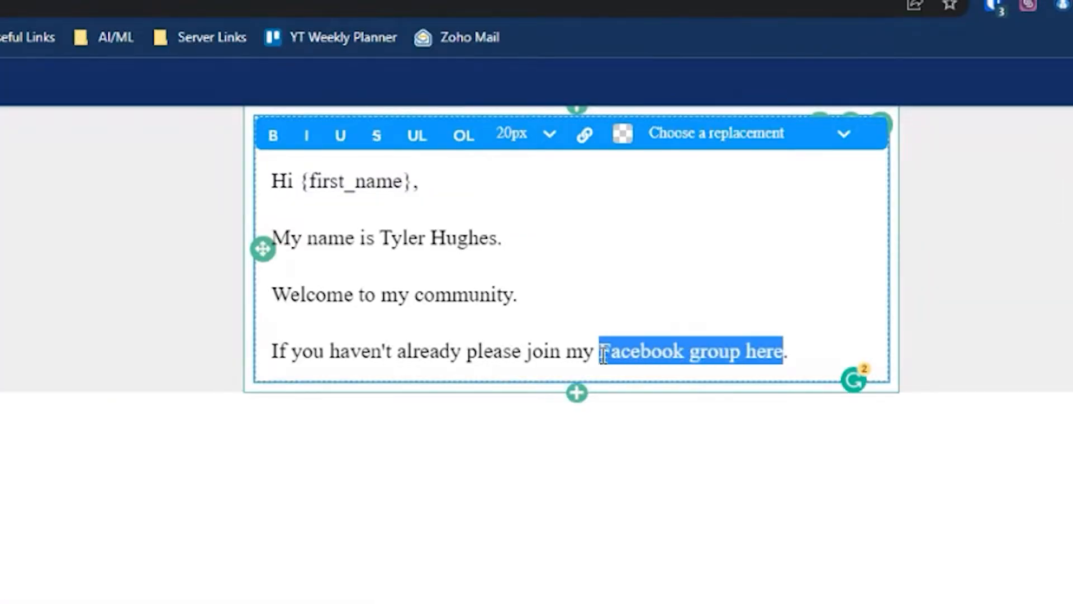
{"action": "left_click", "coordinate": [585, 136]}
{"action": "left_click", "coordinate": [456, 132]}
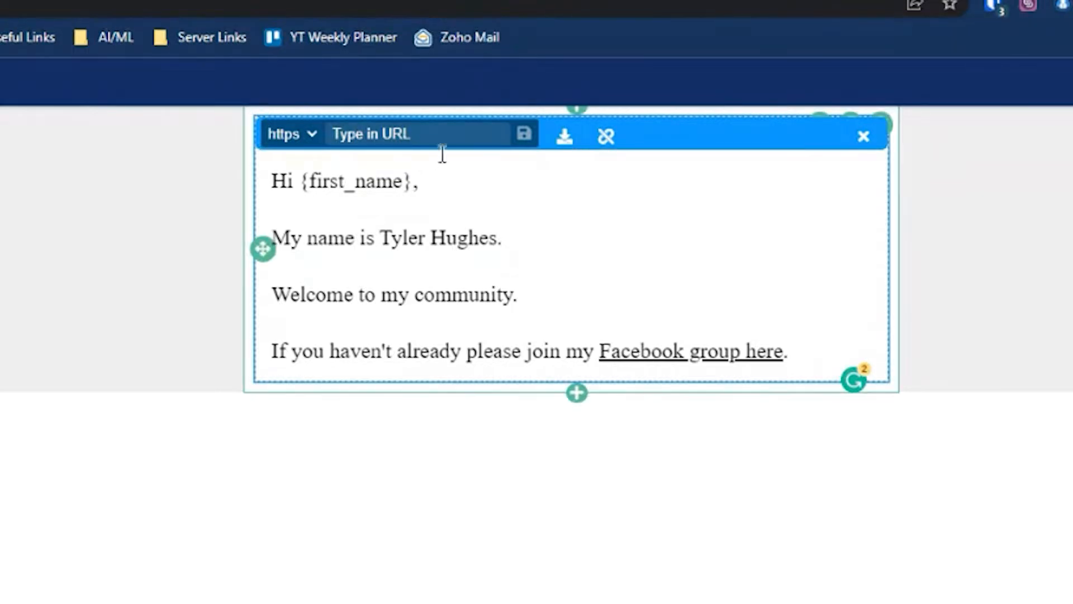
{"action": "type", "text": "https://www.facebook.com/groups/affiliatemarketingwithtyler"}
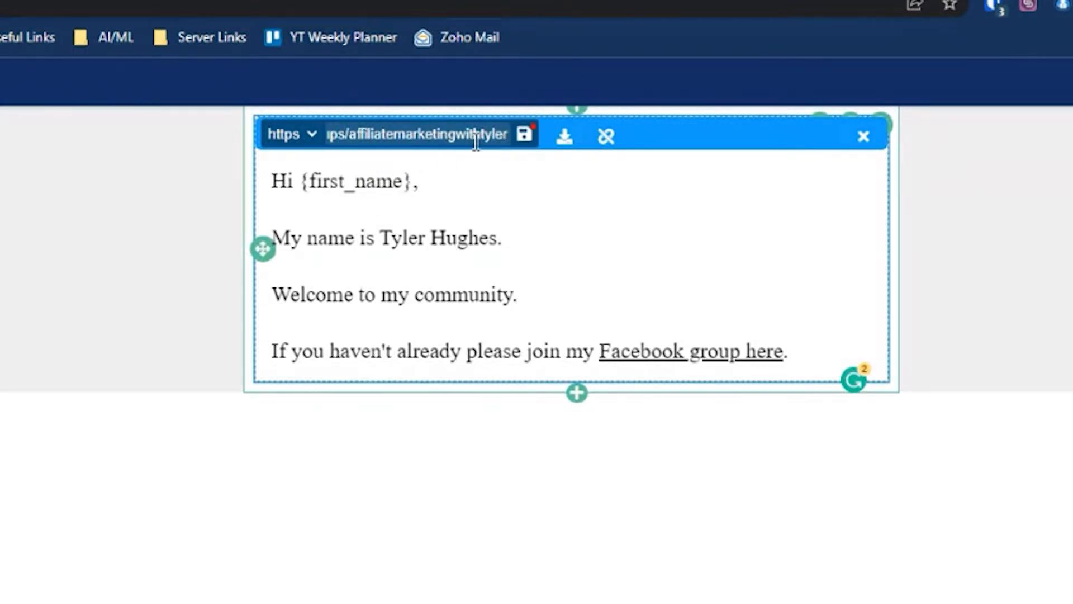
{"action": "left_click", "coordinate": [525, 137]}
{"action": "left_click", "coordinate": [720, 599]}
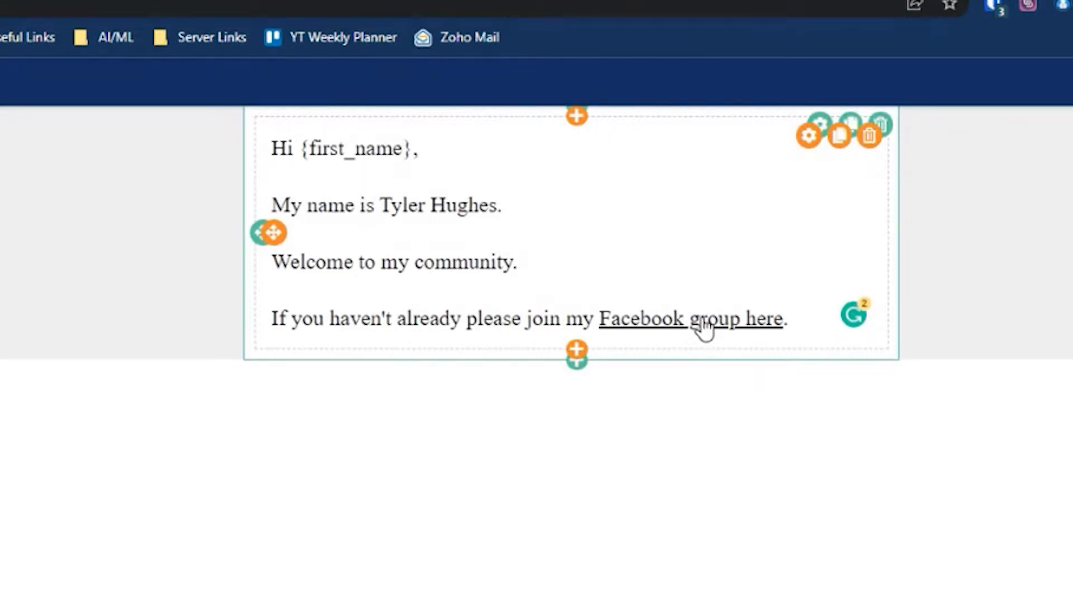
{"action": "left_click", "coordinate": [809, 343]}
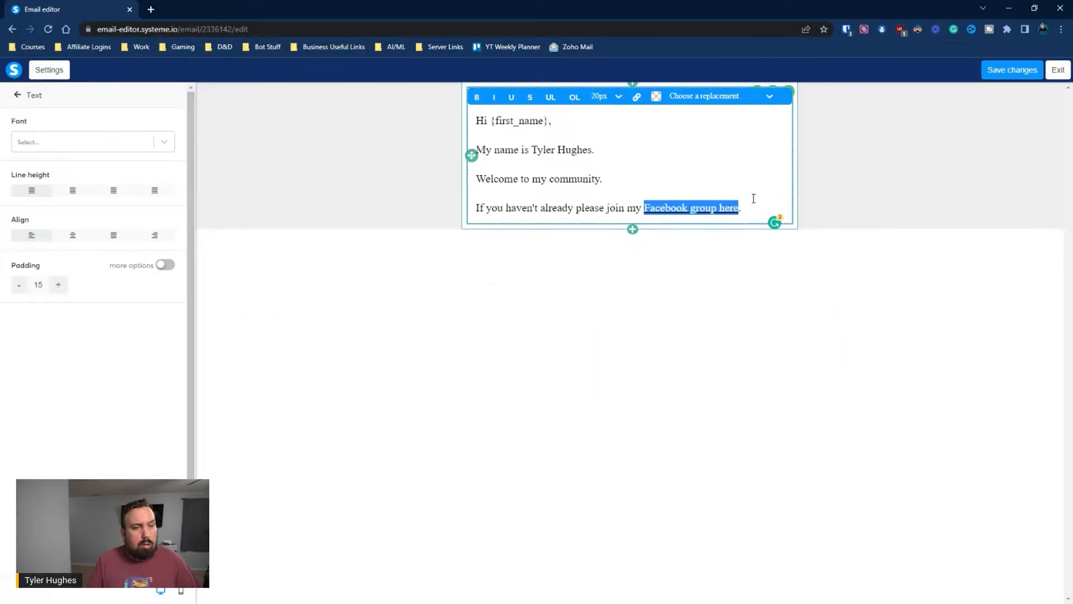
{"action": "left_click", "coordinate": [753, 205]}
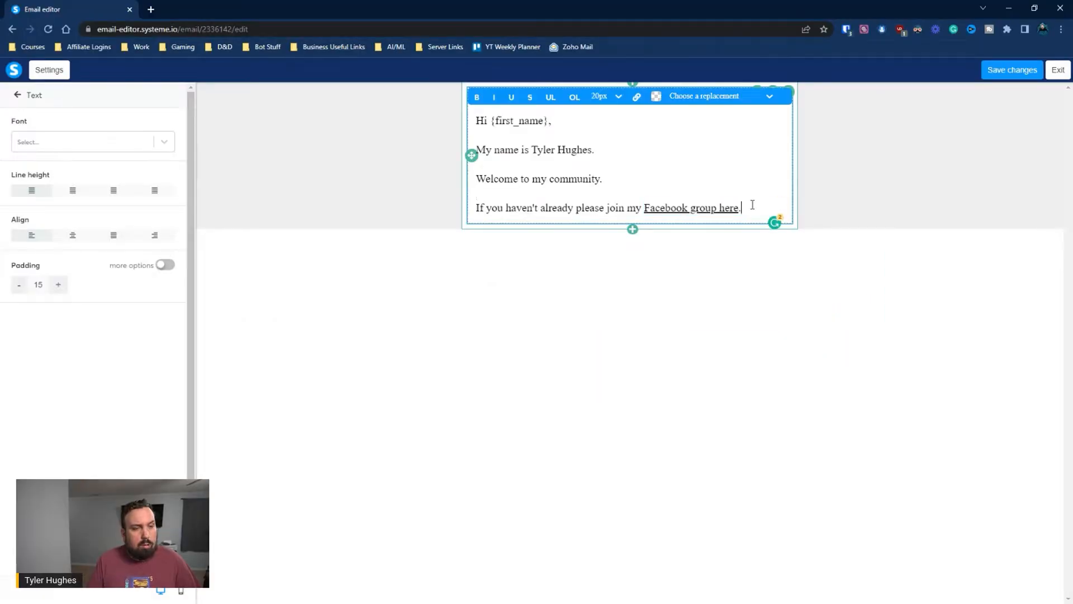
Add a 'Best,' sign-off with the sender's first name below the Facebook line
{"action": "key", "text": "Return"}
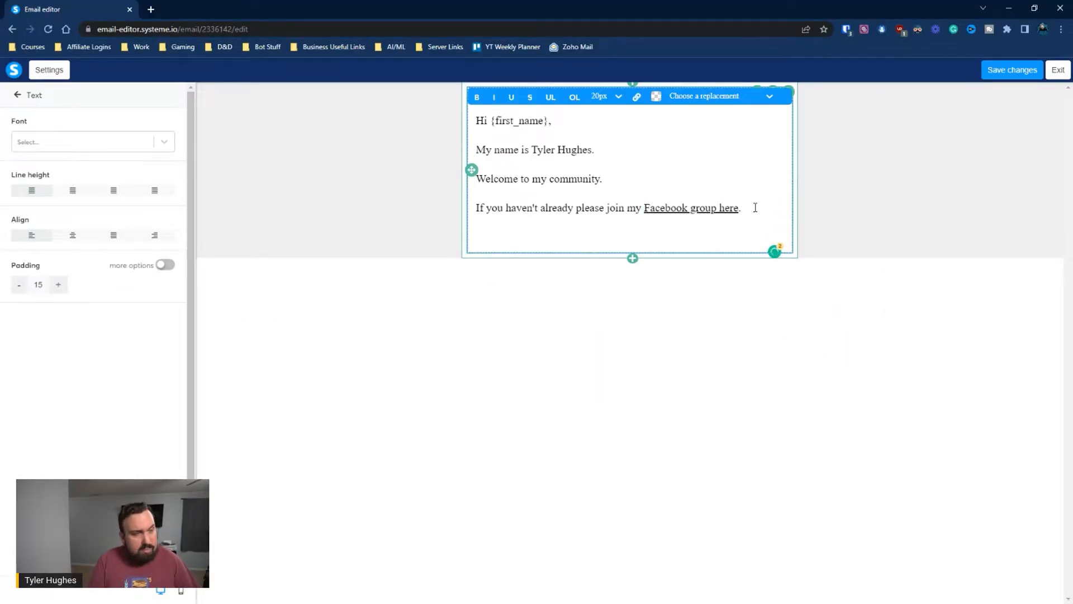
{"action": "type", "text": "Hope you"}
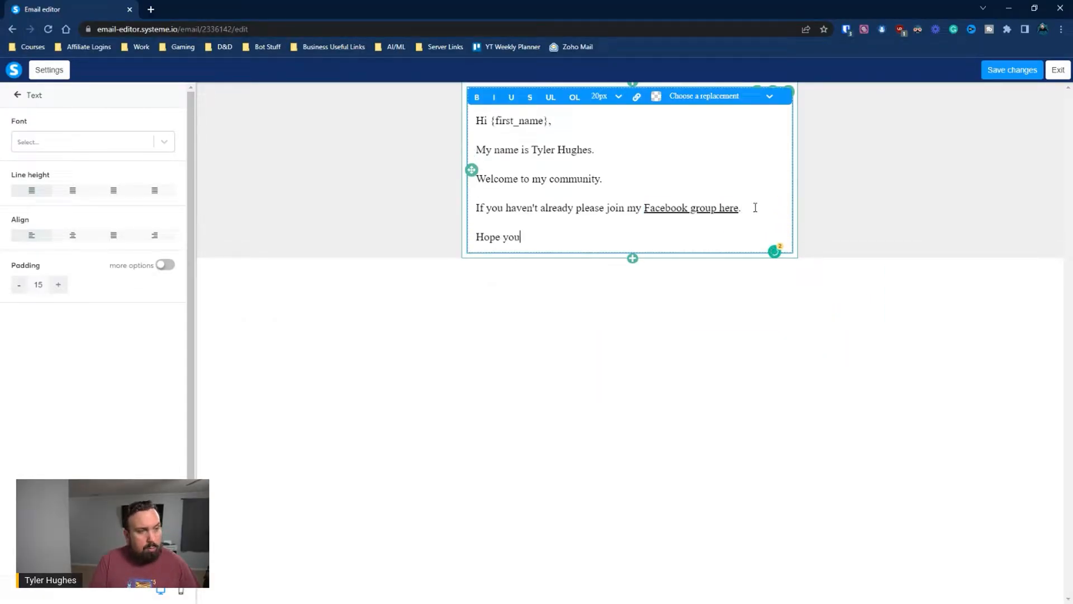
{"action": "key", "text": "BackSpace"}
{"action": "key", "text": "BackSpace"}
{"action": "key", "text": "BackSpace"}
{"action": "key", "text": "BackSpace"}
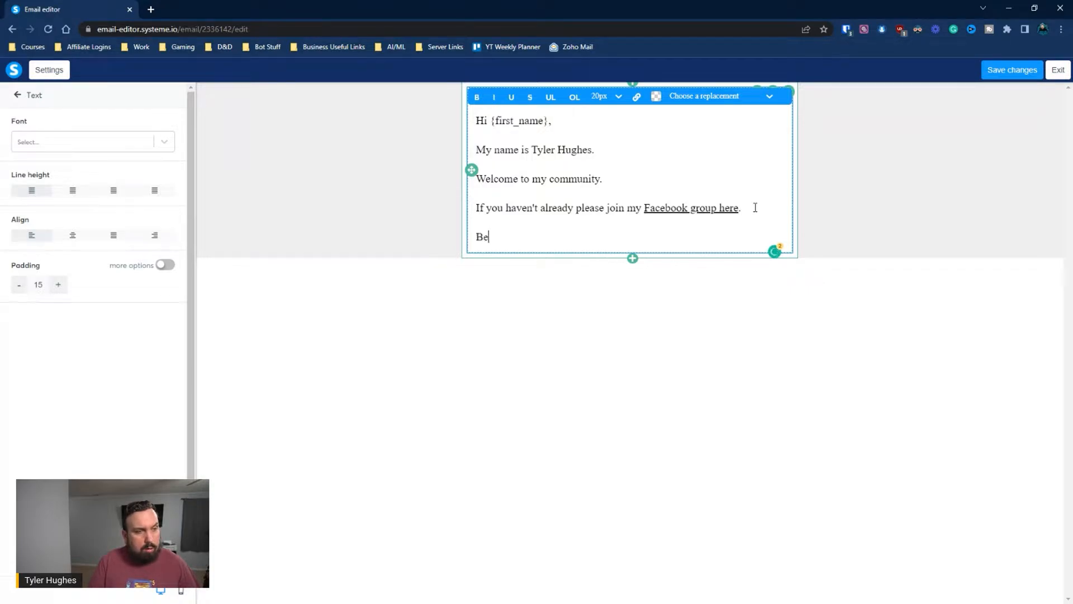
{"action": "key", "text": "Return"}
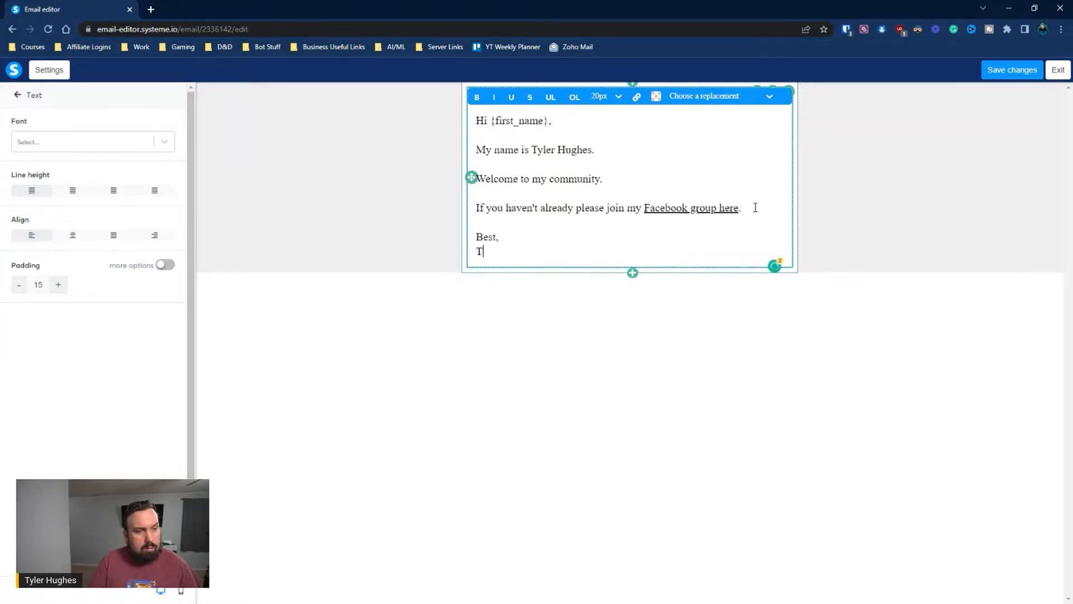
{"action": "left_click", "coordinate": [721, 309]}
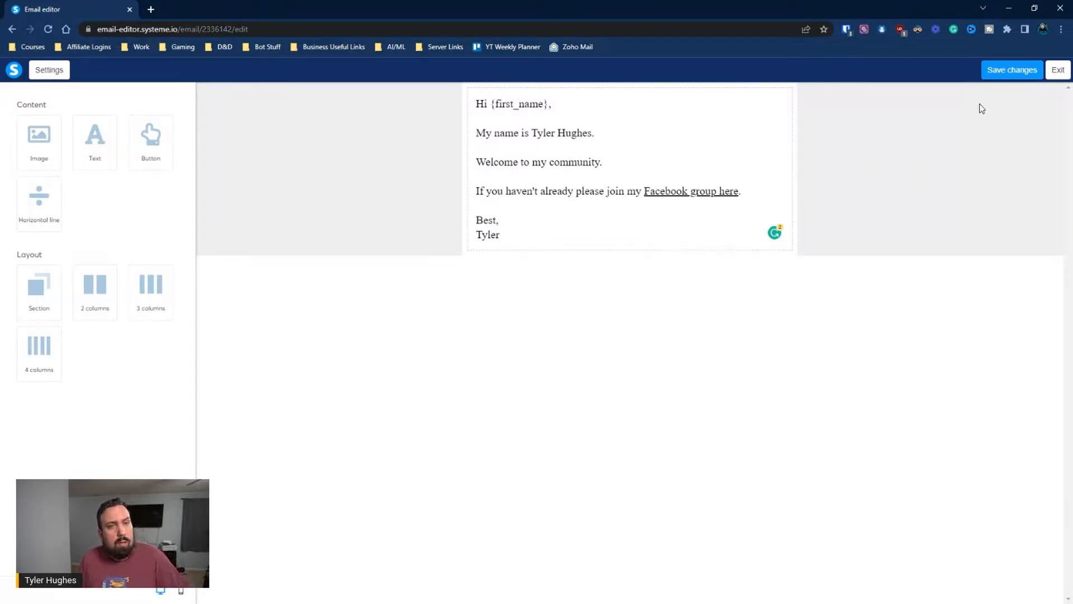
Save the email content, exit the editor and bring up Save and publish
{"action": "left_click", "coordinate": [1000, 69]}
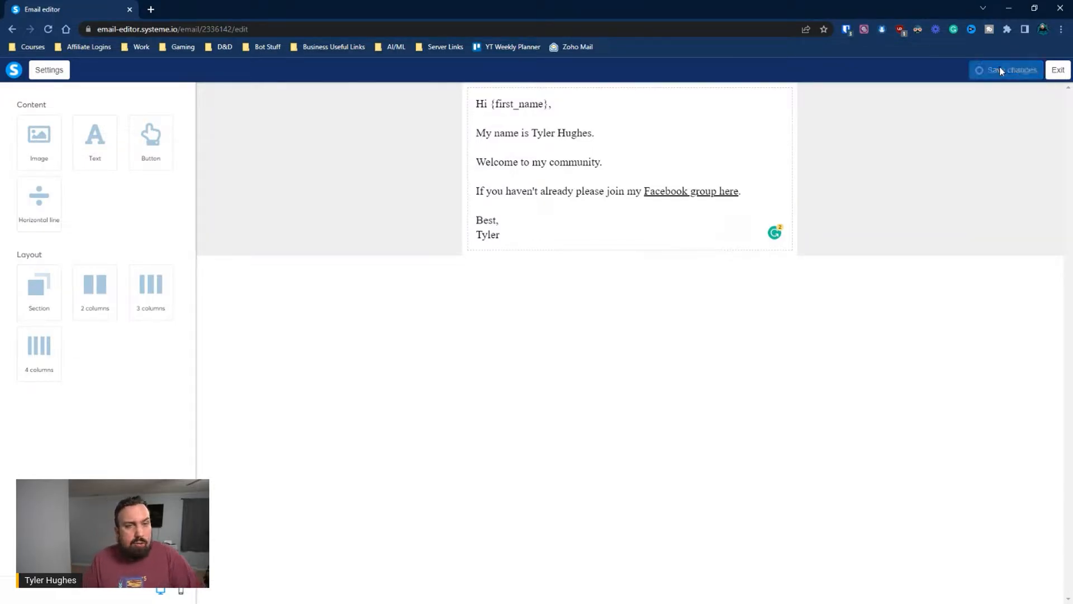
{"action": "left_click", "coordinate": [1057, 70]}
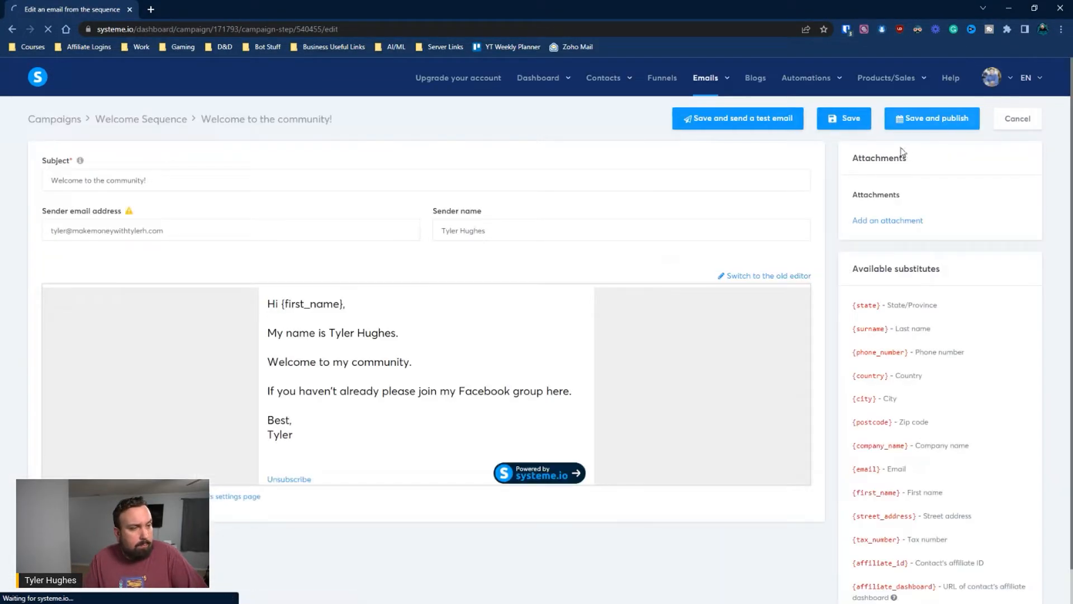
{"action": "left_click", "coordinate": [915, 119]}
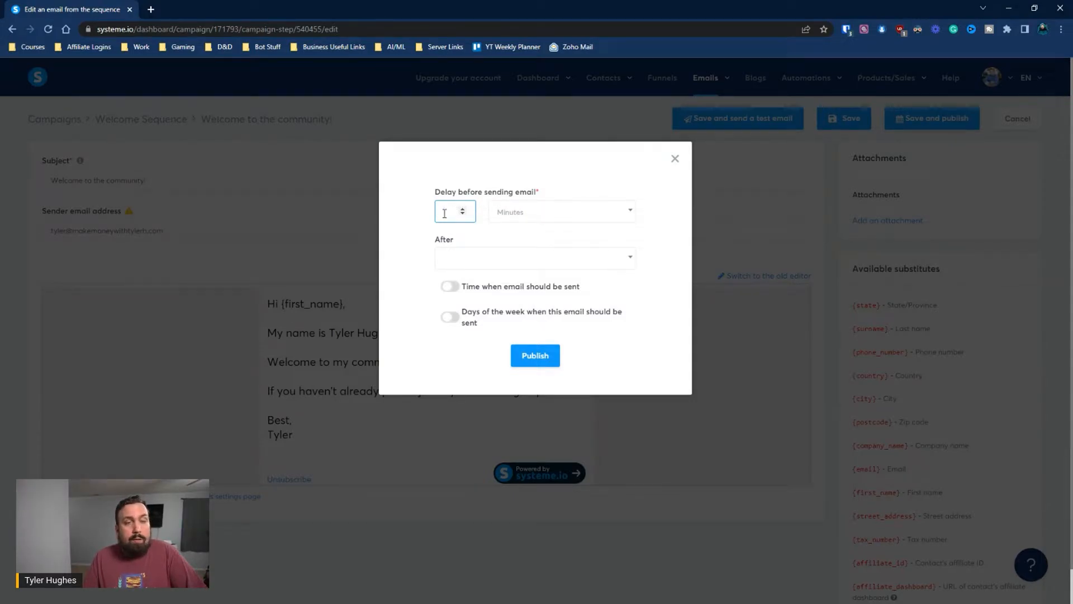
Publish the welcome email with a sending delay of 0 Minutes
{"action": "type", "text": "0"}
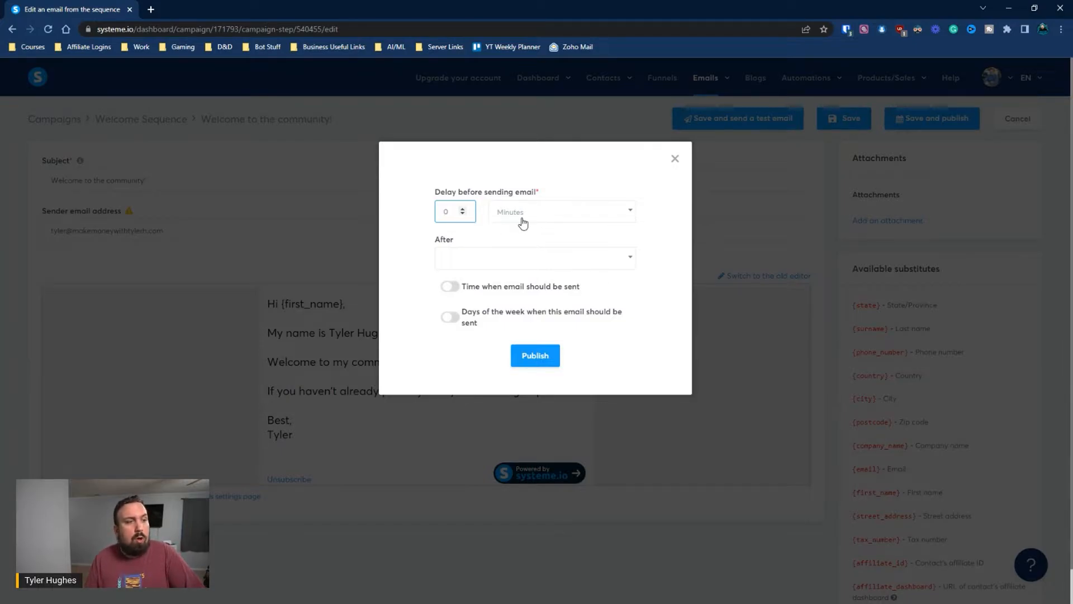
{"action": "left_click_drag", "start_coordinate": [463, 212], "coordinate": [431, 201]}
{"action": "type", "text": "1"}
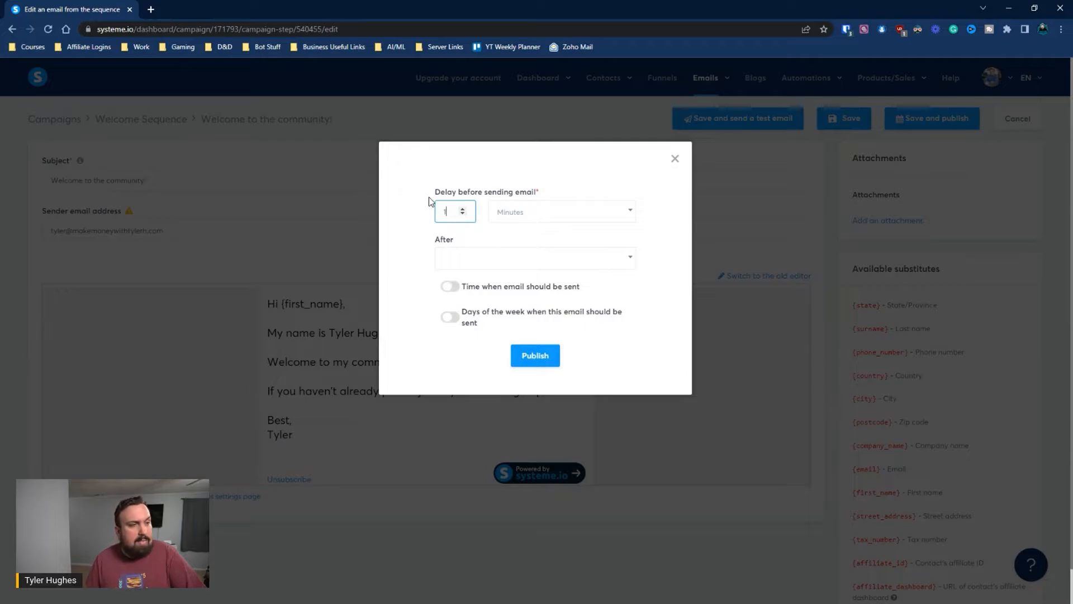
{"action": "left_click", "coordinate": [529, 212]}
{"action": "left_click", "coordinate": [530, 274]}
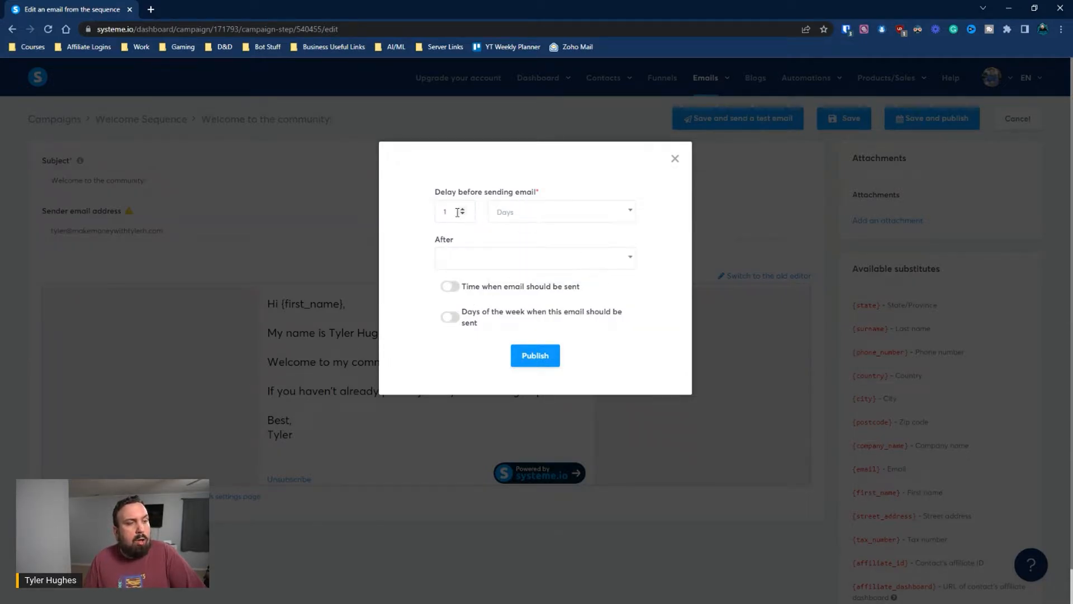
{"action": "left_click", "coordinate": [492, 214]}
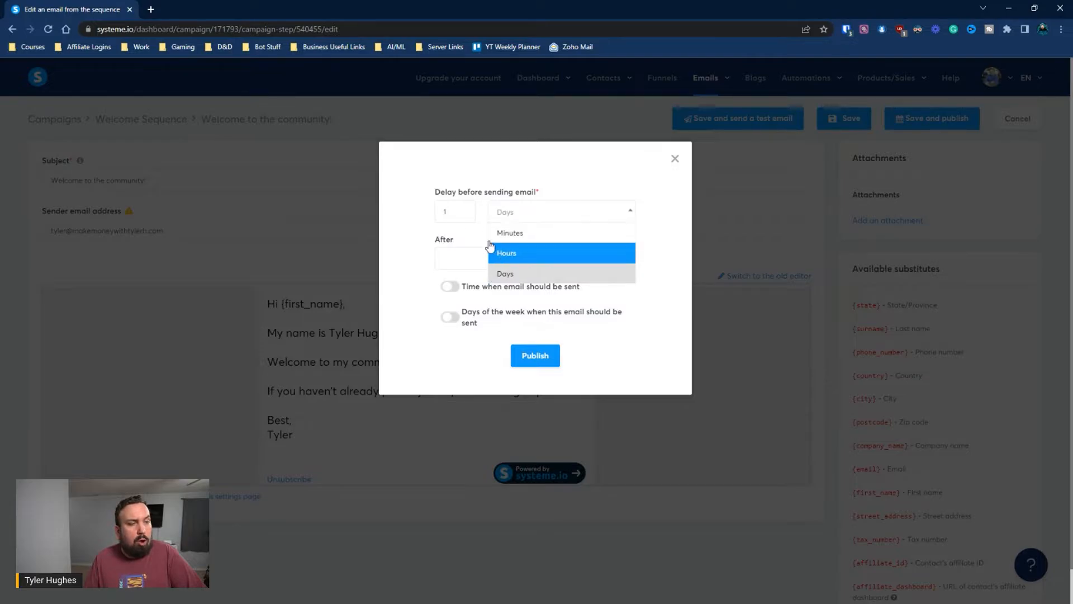
{"action": "left_click", "coordinate": [445, 207]}
{"action": "left_click_drag", "start_coordinate": [436, 211], "coordinate": [451, 209]}
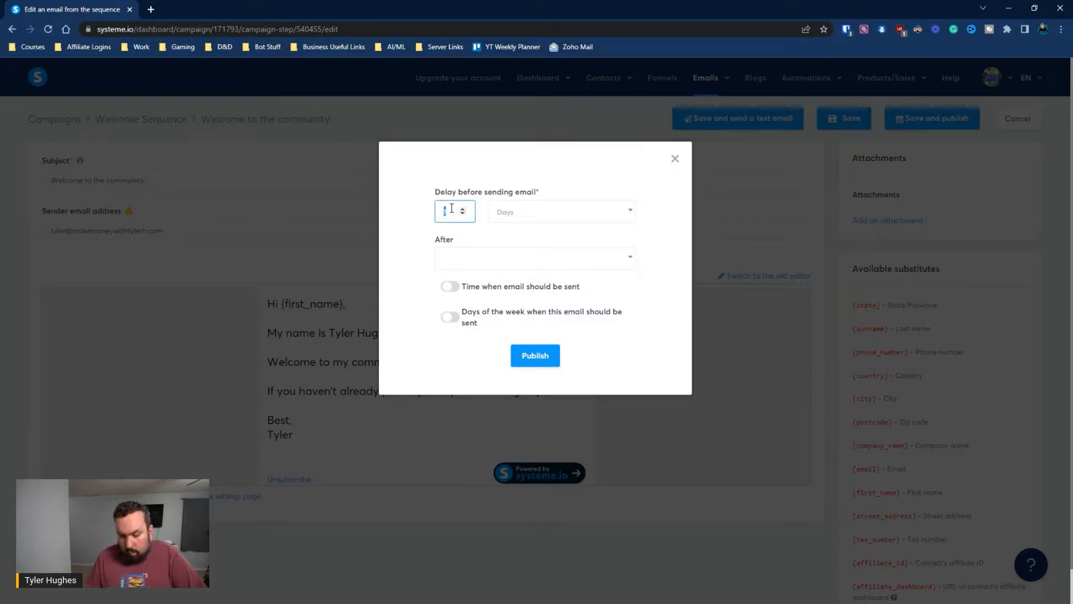
{"action": "type", "text": "0"}
{"action": "left_click", "coordinate": [561, 212]}
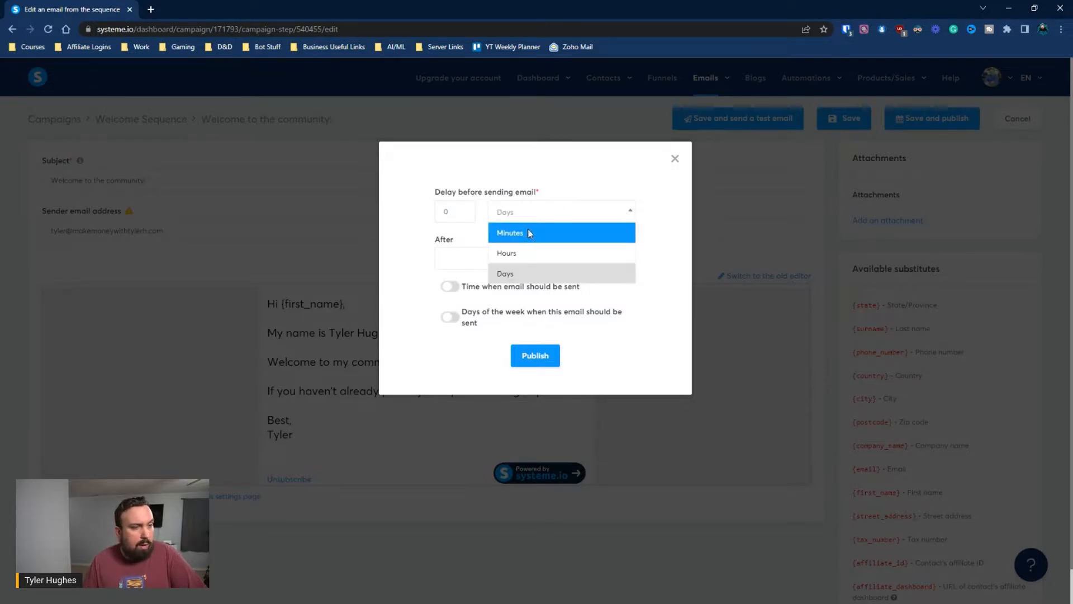
{"action": "left_click", "coordinate": [528, 230]}
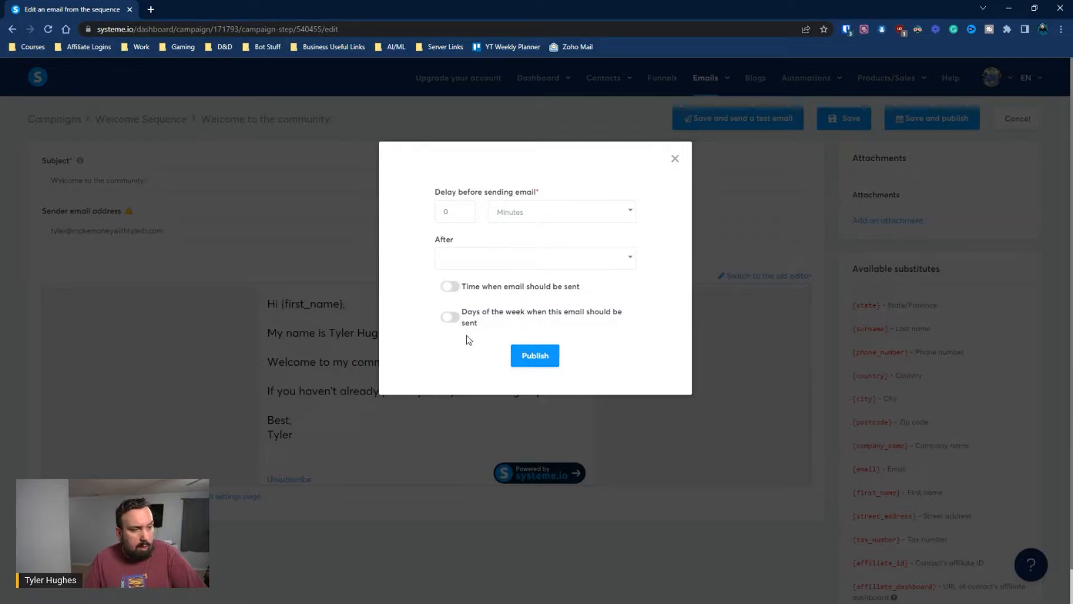
{"action": "left_click", "coordinate": [551, 358]}
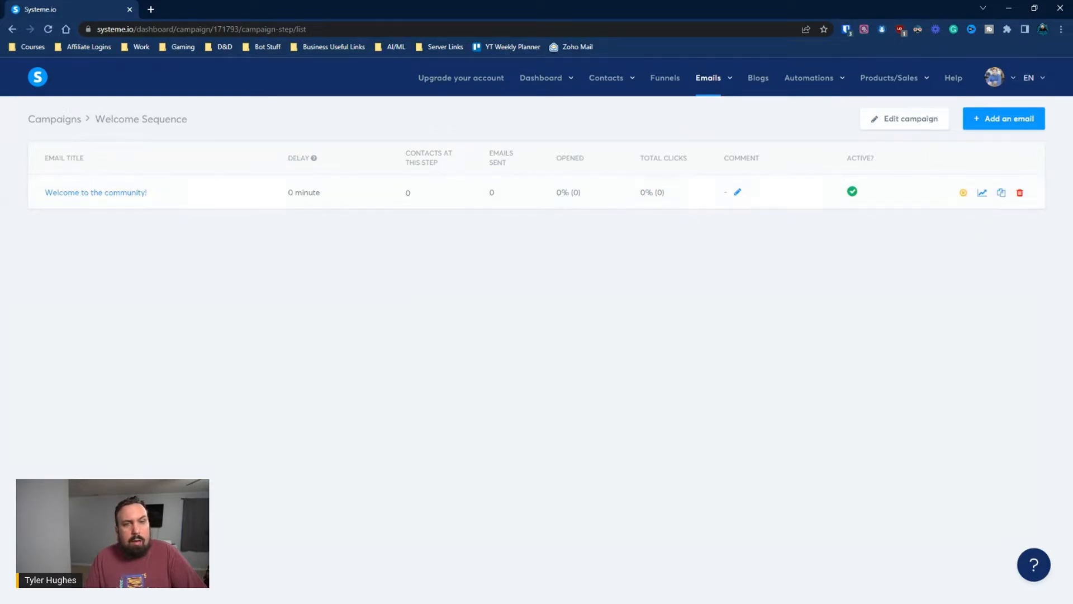
Create 'Email 2' with the same sender details from the Visual editor template
{"action": "left_click", "coordinate": [1014, 121]}
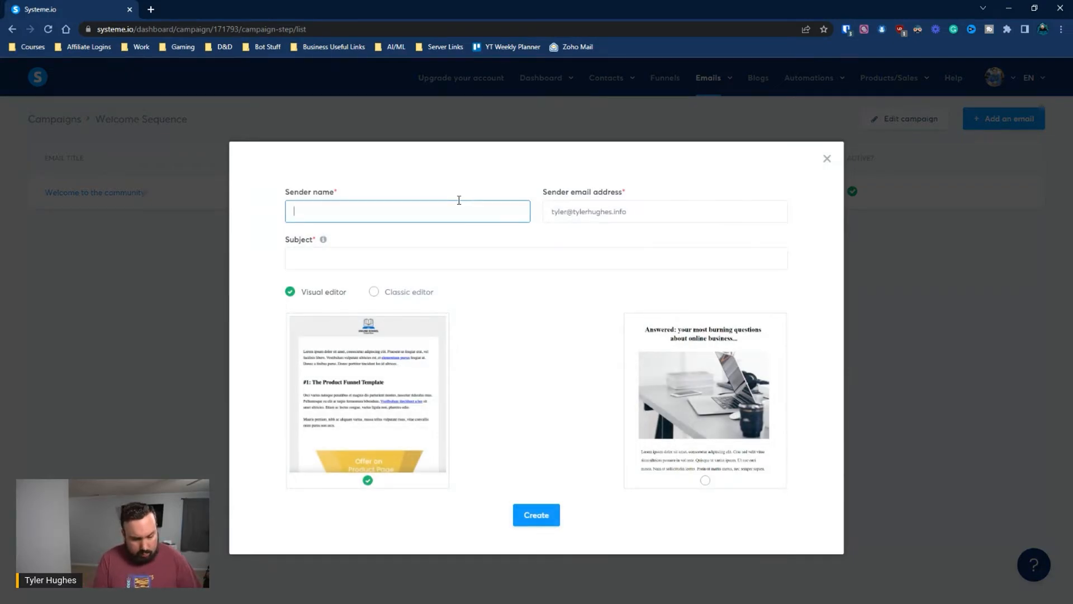
{"action": "key", "text": "Tab"}
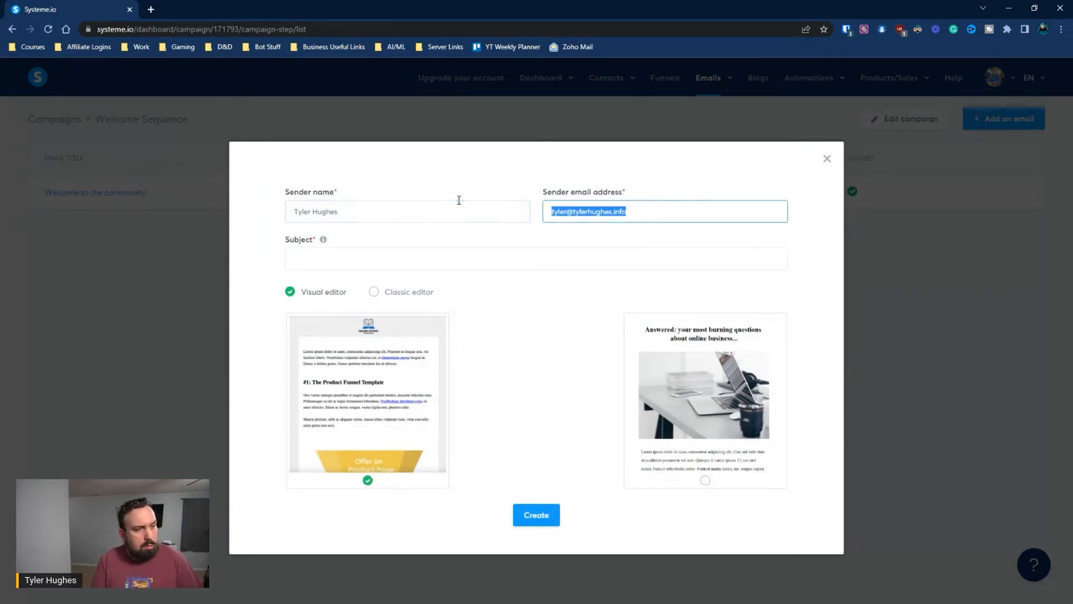
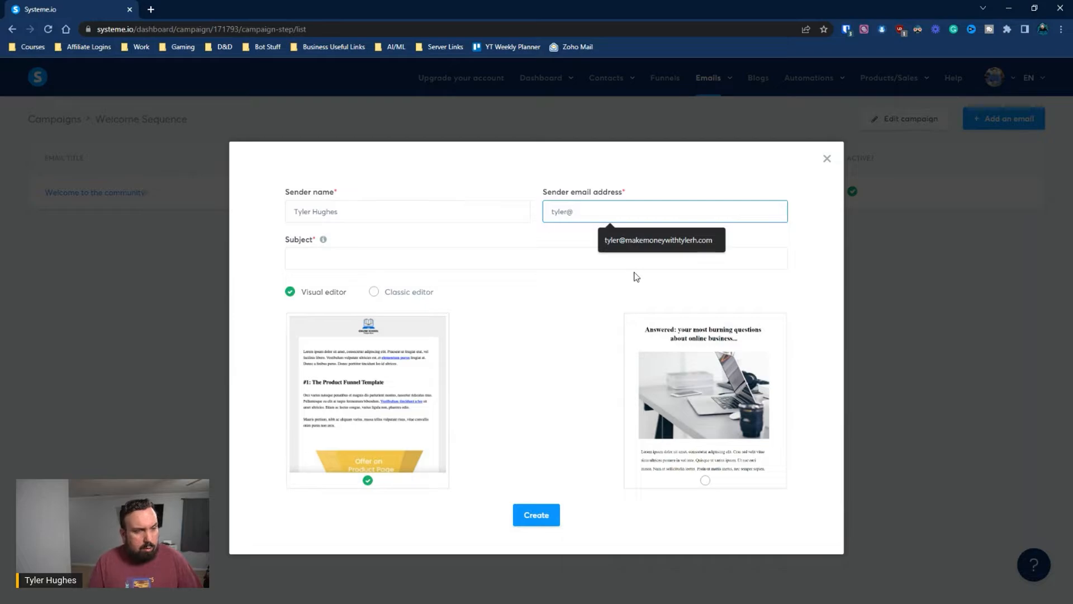
{"action": "left_click", "coordinate": [642, 240]}
{"action": "left_click", "coordinate": [425, 257]}
{"action": "type", "text": "E"}
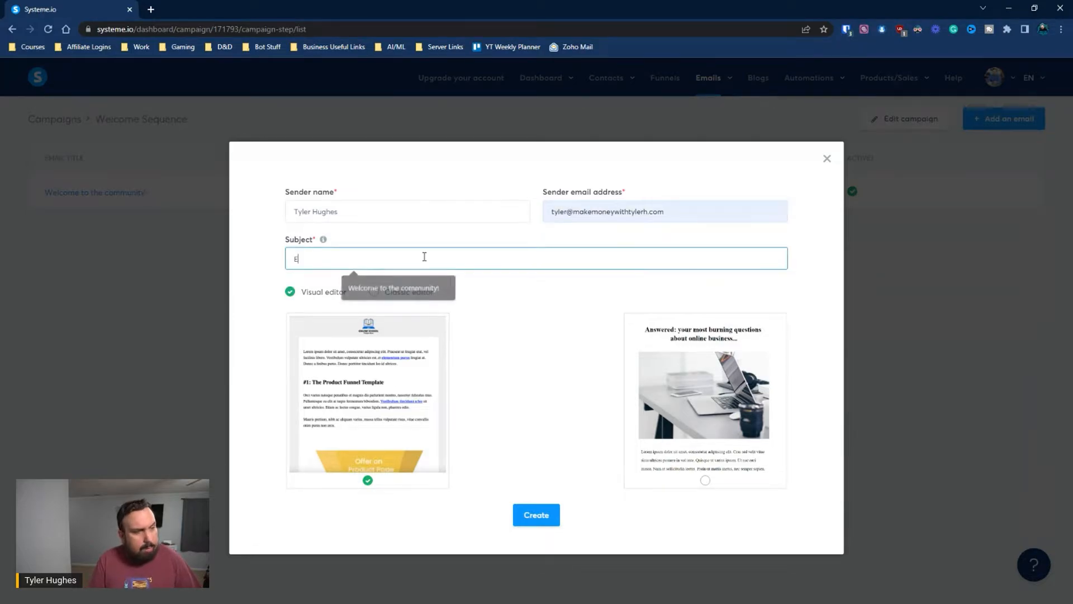
{"action": "type", "text": "mail @"}
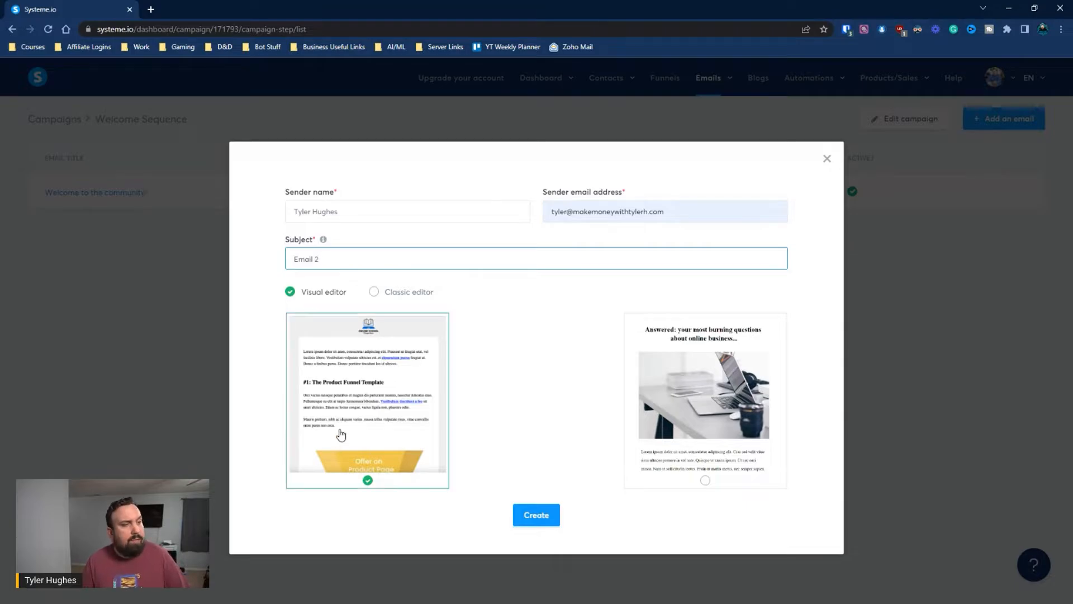
{"action": "type", "text": " 2"}
{"action": "left_click", "coordinate": [557, 515]}
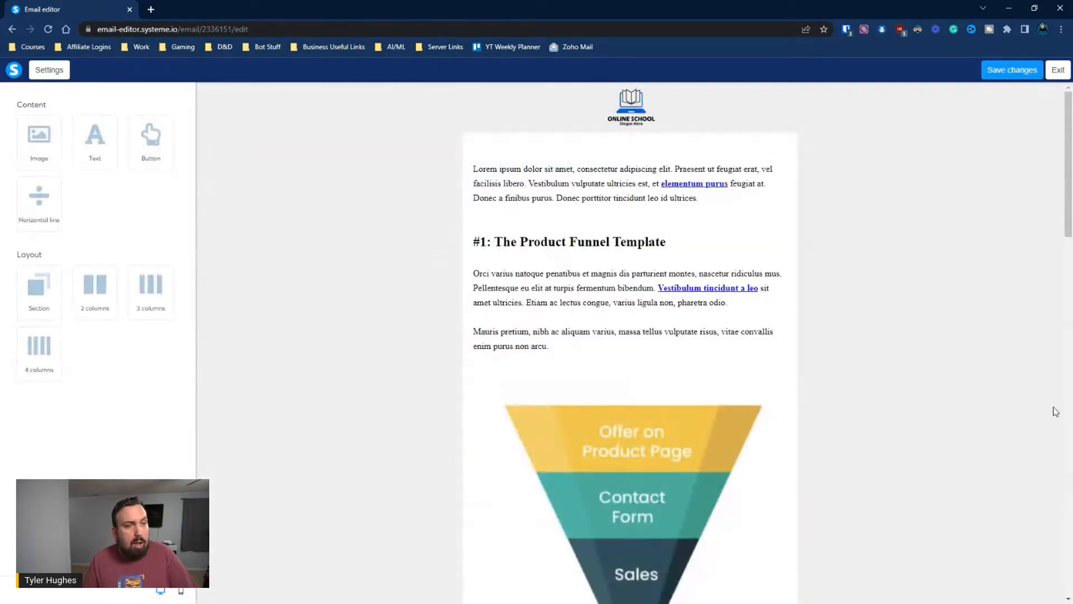
Leave the Email 2 editor without saving and return to the sequence list
{"action": "left_click", "coordinate": [1062, 76]}
{"action": "left_click", "coordinate": [508, 348]}
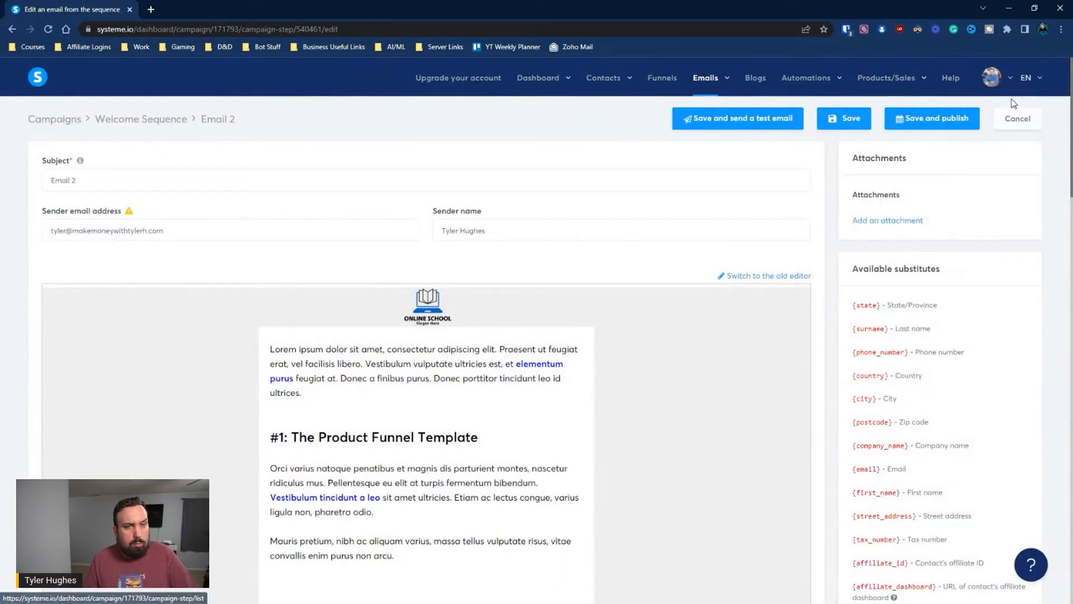
{"action": "left_click", "coordinate": [1018, 118]}
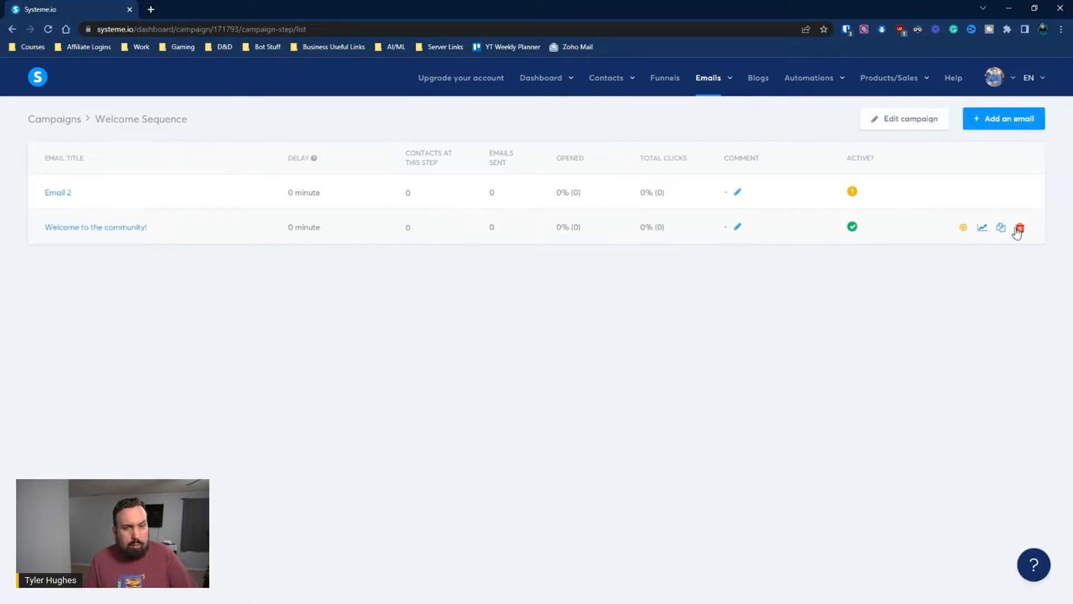
Delete the 'Welcome to the community!' email and duplicate Email 2
{"action": "left_click", "coordinate": [1019, 227]}
{"action": "left_click", "coordinate": [532, 374]}
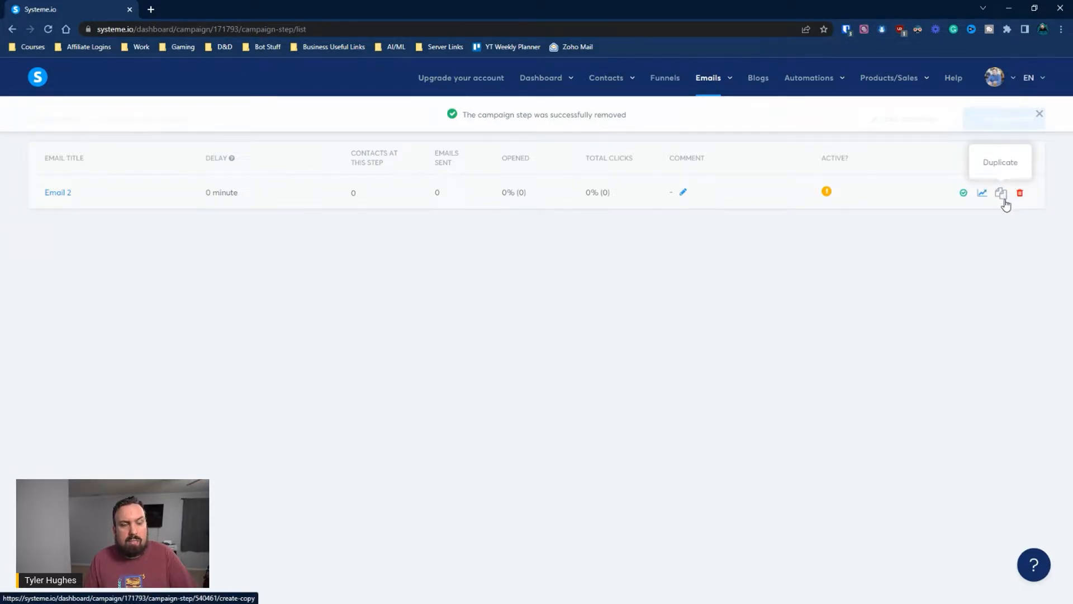
{"action": "left_click", "coordinate": [1005, 205]}
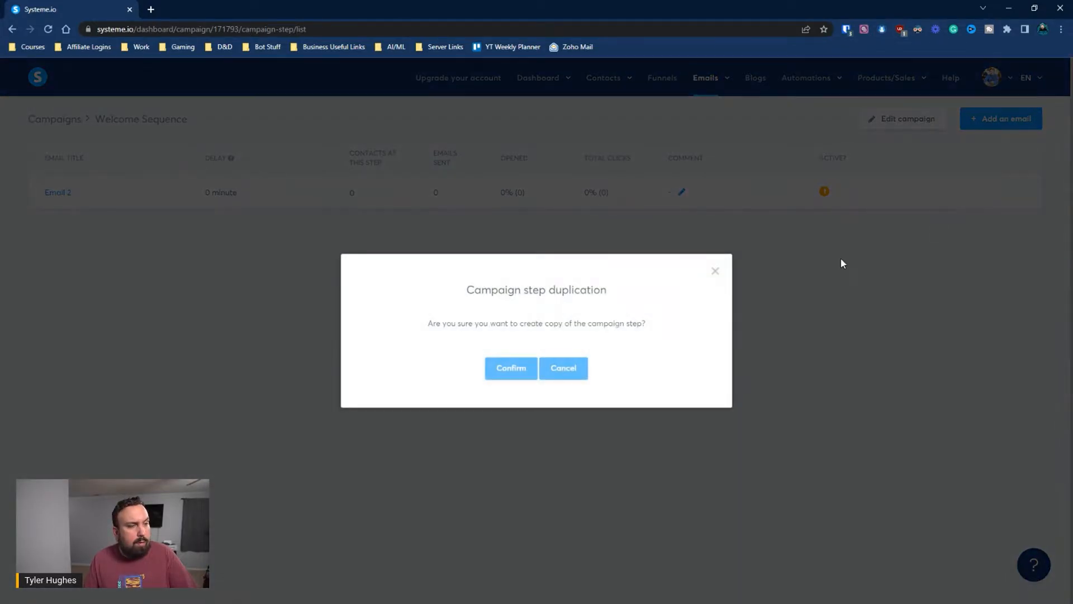
{"action": "left_click", "coordinate": [505, 367]}
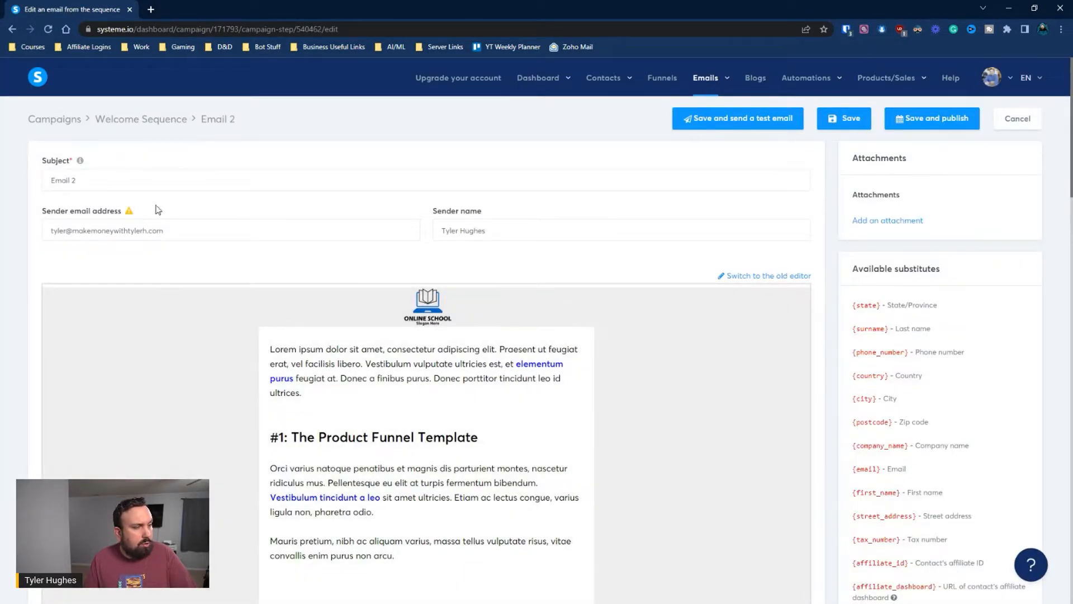
Open the copied Email 2 body in the visual editor, then exit without saving
{"action": "scroll", "coordinate": [479, 299], "scroll_direction": "down", "scroll_amount": 5}
{"action": "left_click", "coordinate": [537, 309]}
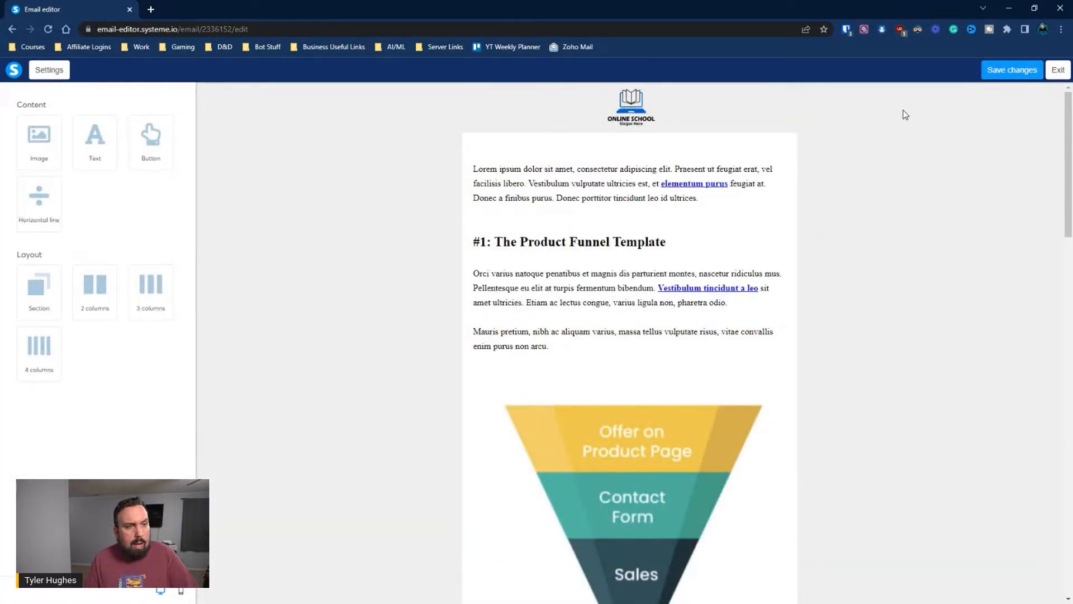
{"action": "left_click", "coordinate": [1058, 70]}
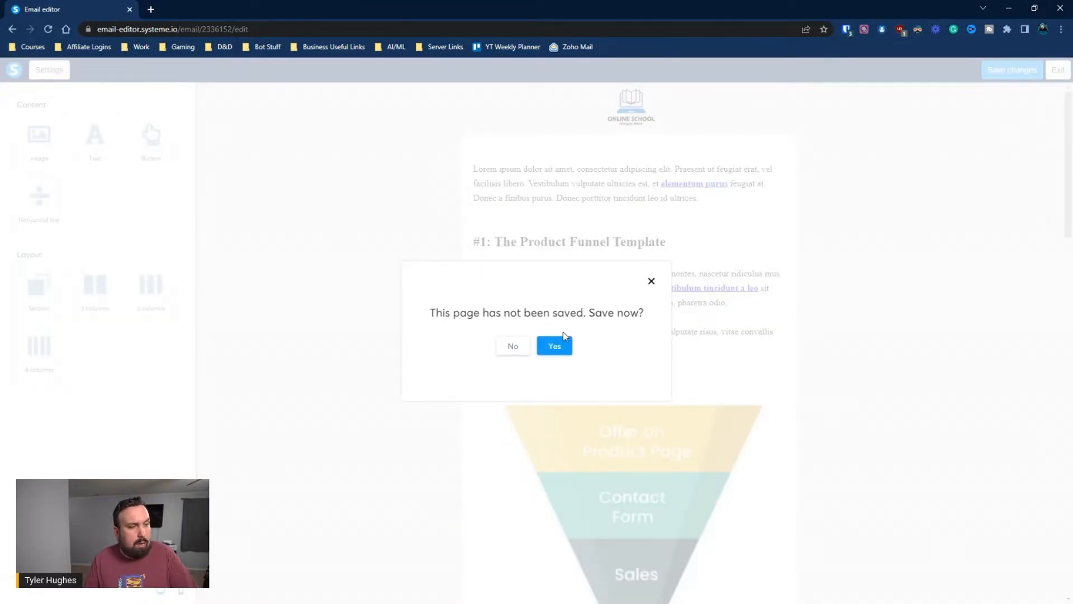
{"action": "left_click", "coordinate": [539, 345]}
Delete the duplicate Email 2 row from the Welcome Sequence
{"action": "left_click", "coordinate": [1017, 228]}
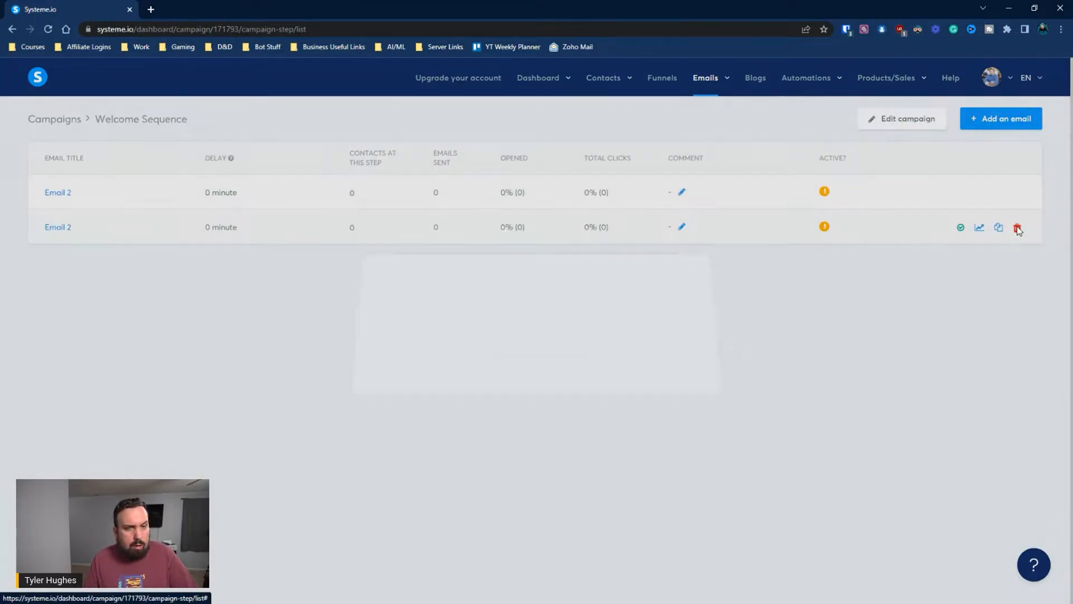
{"action": "left_click", "coordinate": [517, 370]}
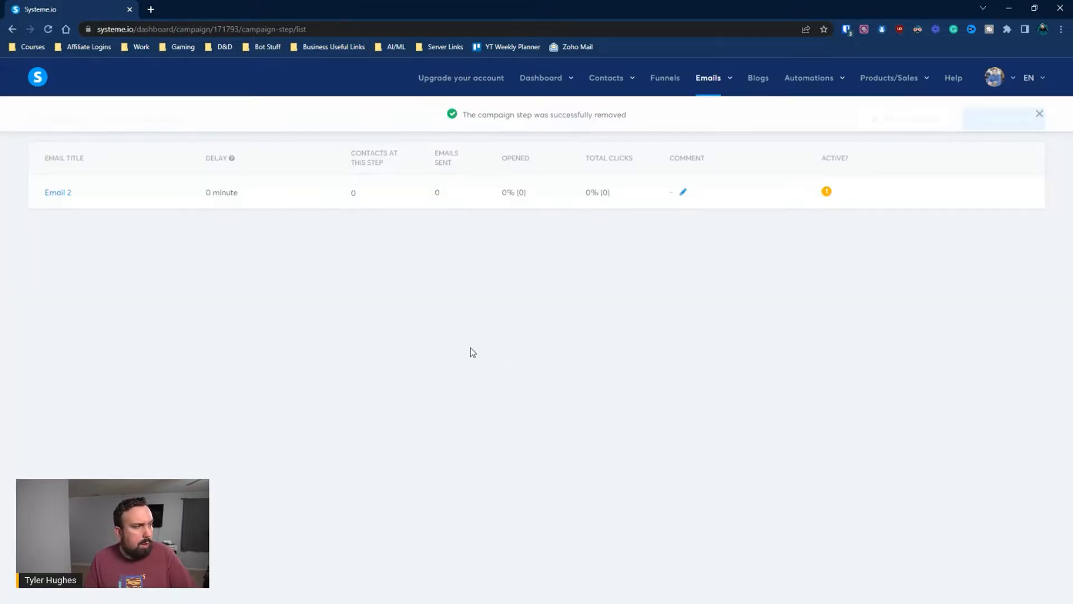
{"action": "left_click", "coordinate": [1039, 114]}
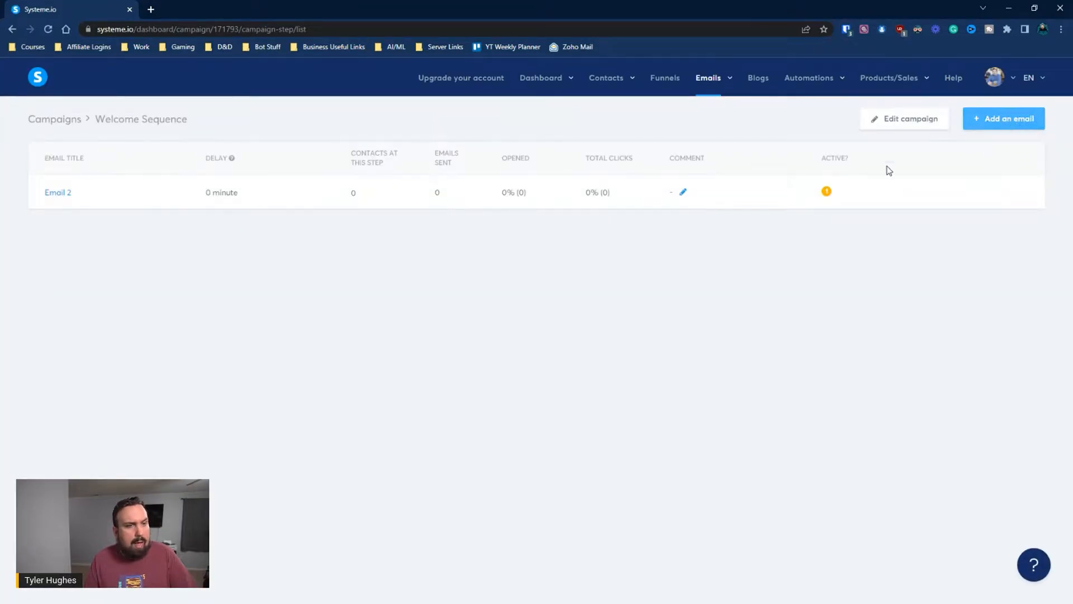
Start a new sequence email and fill in the sender's name and email address
{"action": "left_click", "coordinate": [1004, 118]}
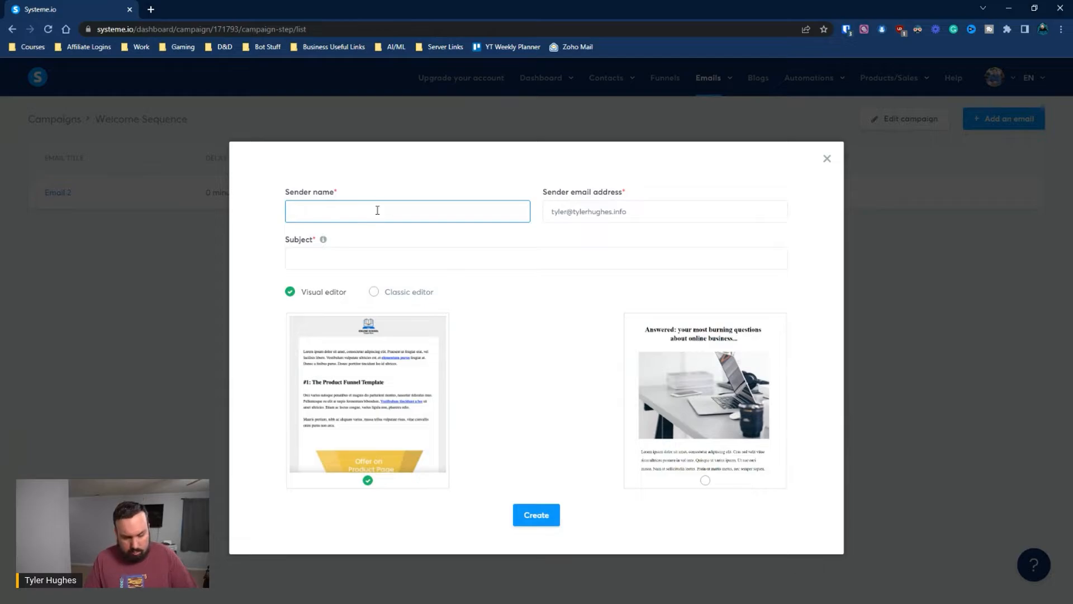
{"action": "type", "text": "Email 2"}
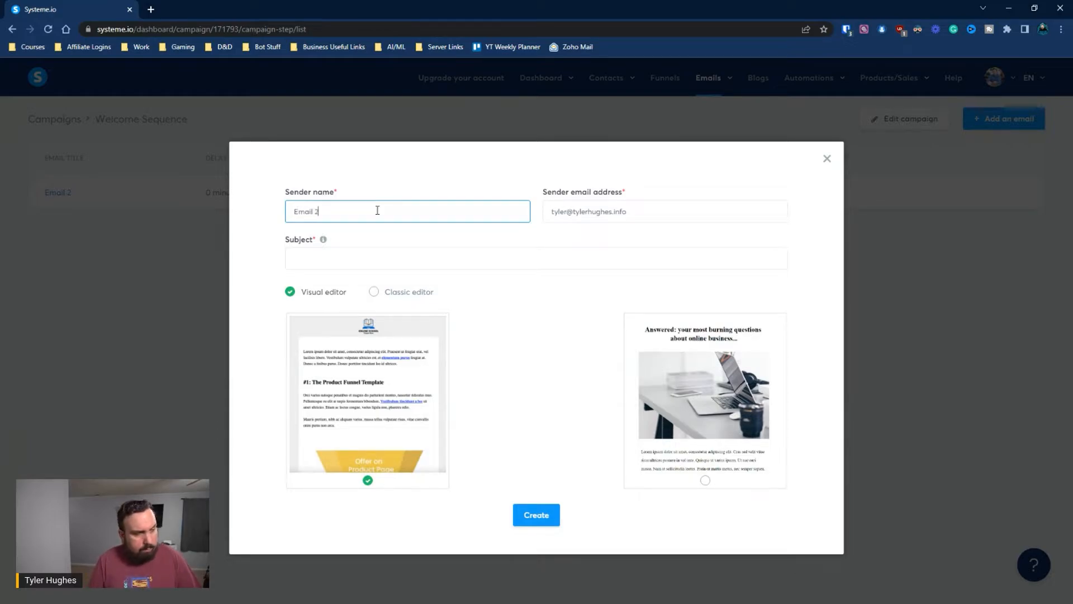
{"action": "triple_click", "coordinate": [651, 218]}
{"action": "key", "text": "BackSpace"}
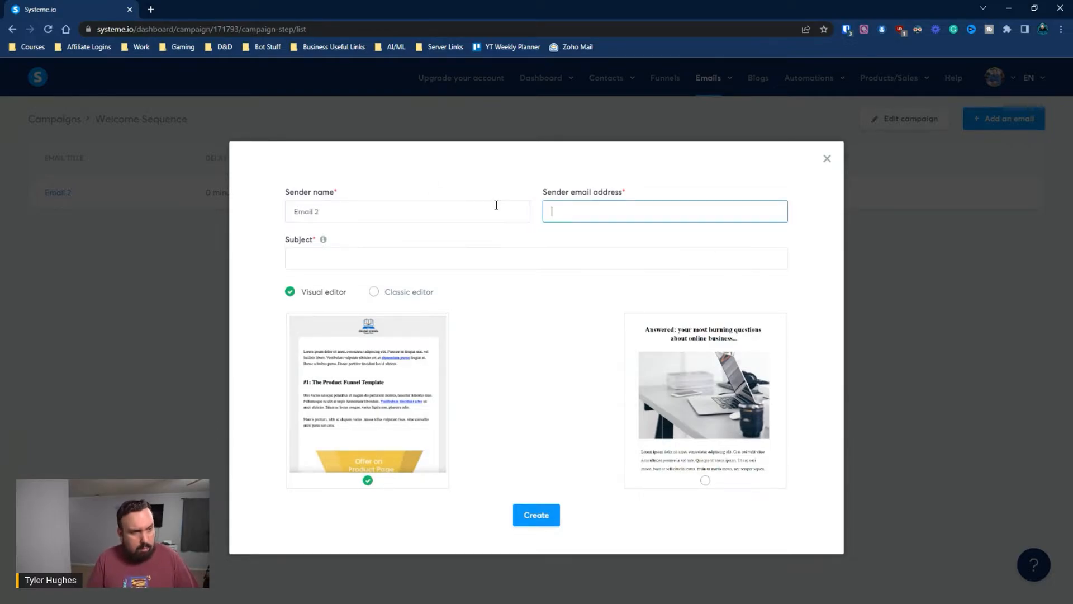
{"action": "left_click", "coordinate": [615, 239]}
{"action": "left_click", "coordinate": [452, 260]}
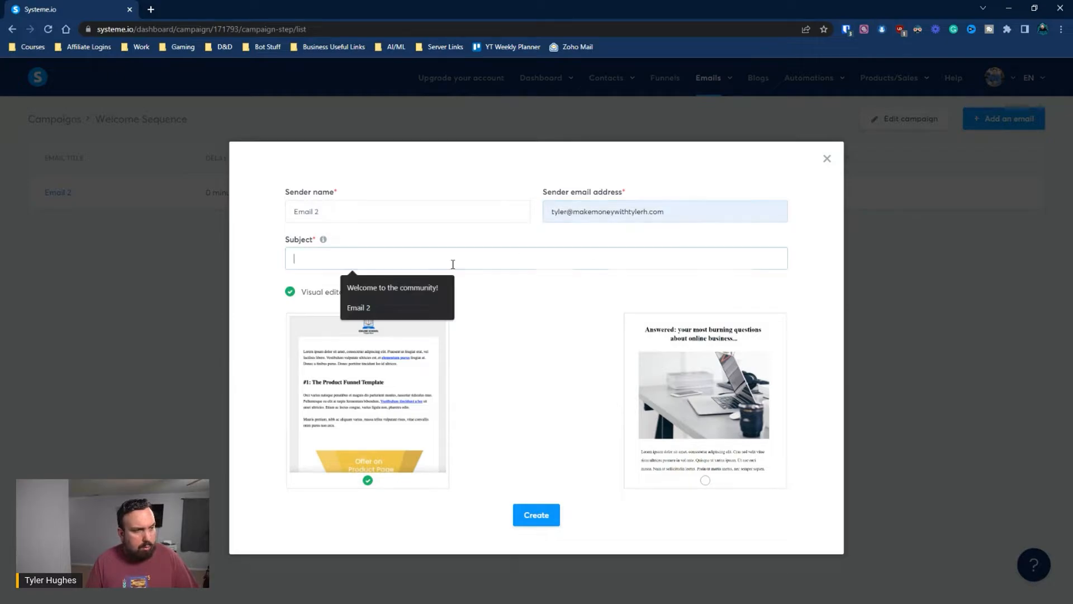
{"action": "left_click_drag", "start_coordinate": [319, 211], "coordinate": [240, 209]}
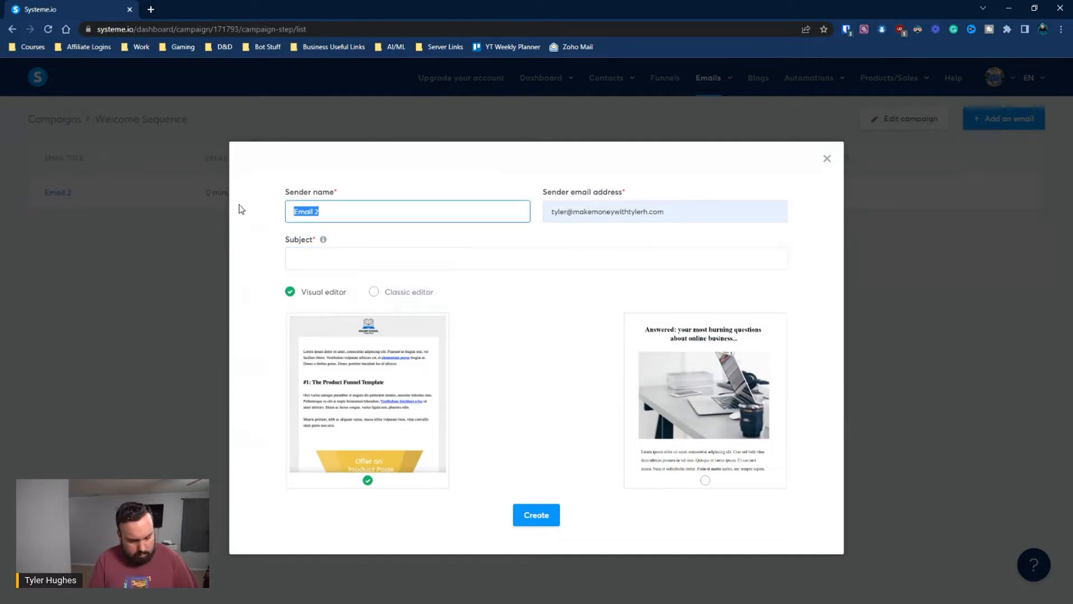
{"action": "key", "text": "BackSpace"}
{"action": "type", "text": "Tyler Hughes"}
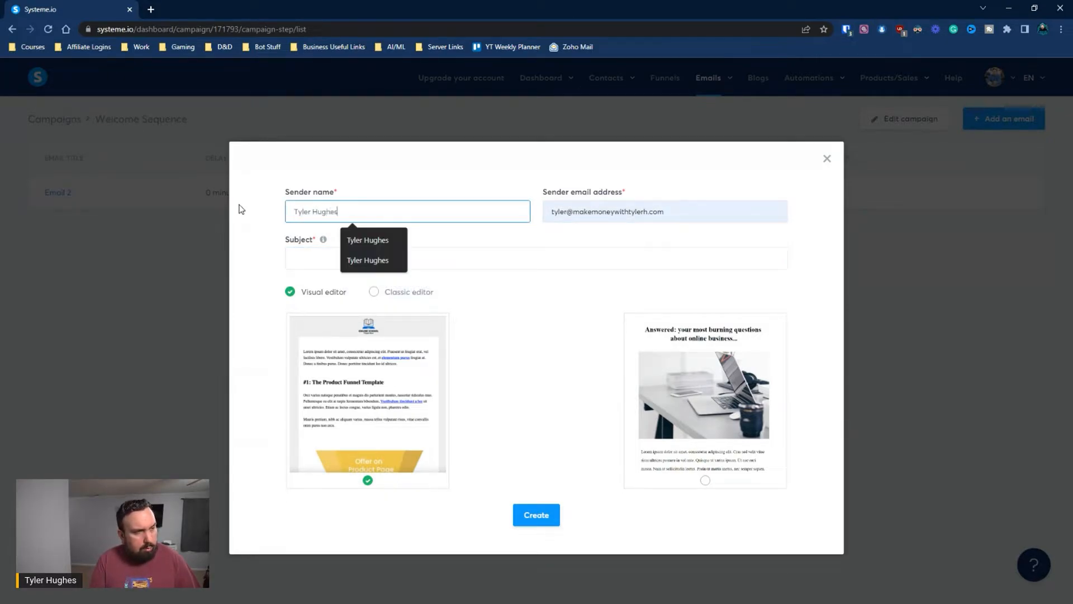
Give the new email the subject 'Email 2' and create it in the Classic editor
{"action": "key", "text": "Tab"}
{"action": "key", "text": "Tab"}
{"action": "type", "text": "Email 2"}
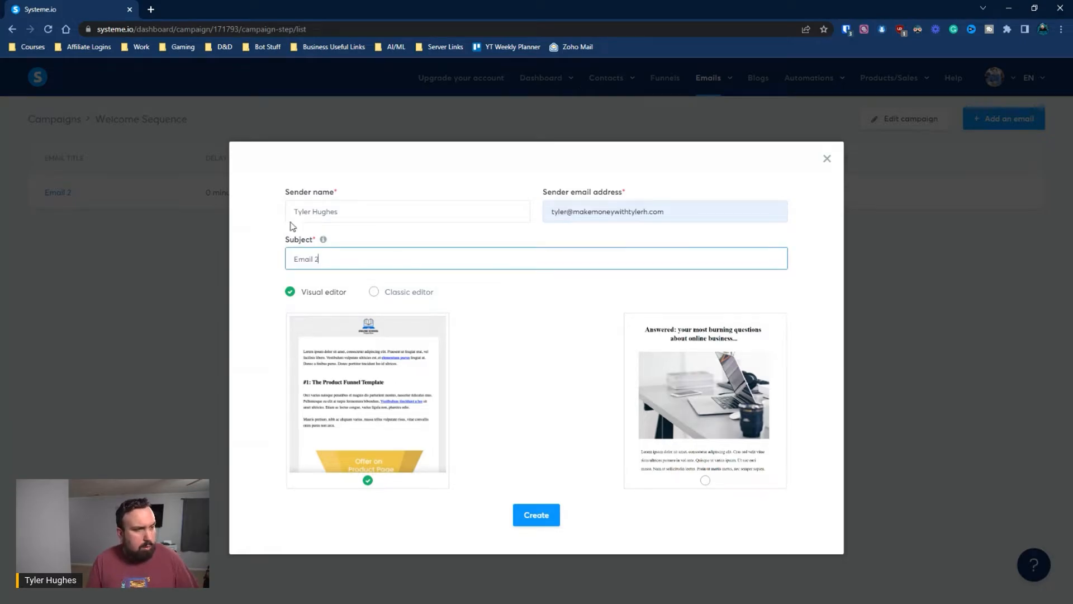
{"action": "left_click", "coordinate": [374, 292]}
{"action": "left_click", "coordinate": [543, 326]}
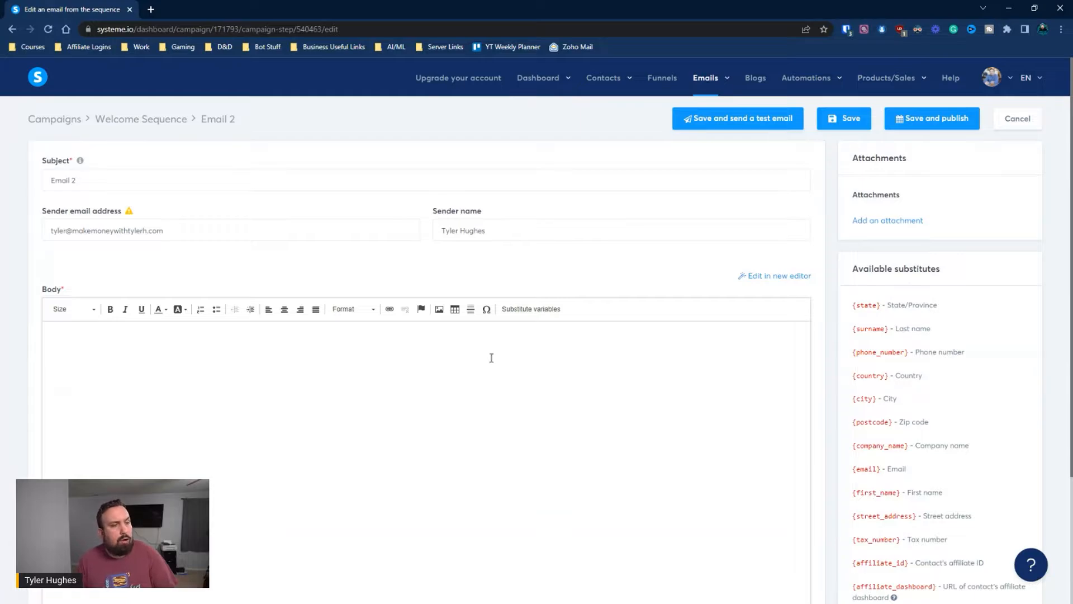
Write 'Hi' plus the First name variable, 'This is my second email.', and a 'Best,' sign-off
{"action": "scroll", "coordinate": [491, 358], "scroll_direction": "down", "scroll_amount": 2}
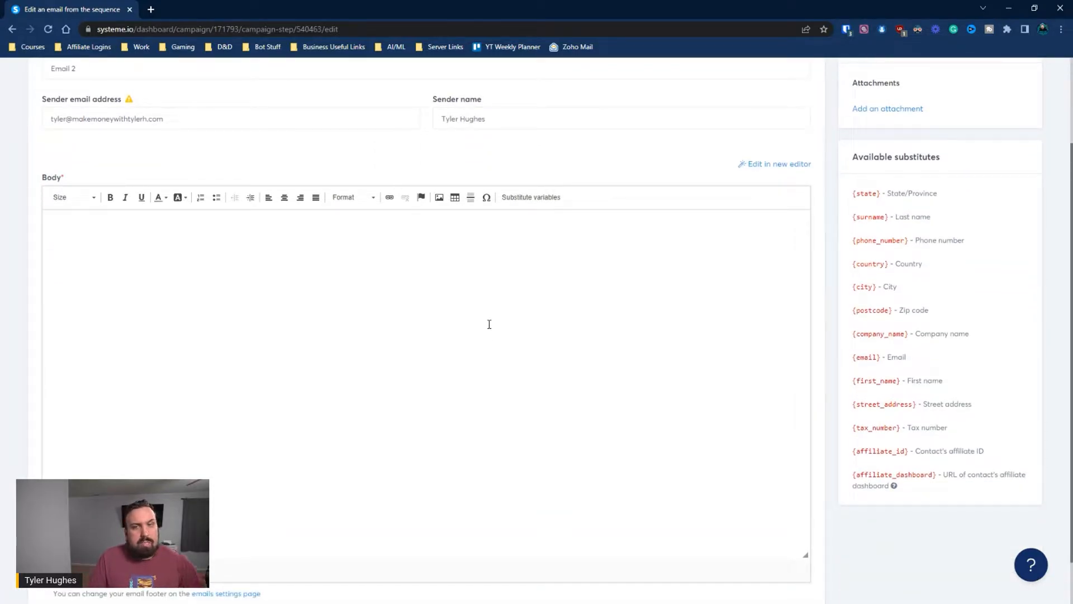
{"action": "left_click", "coordinate": [232, 274]}
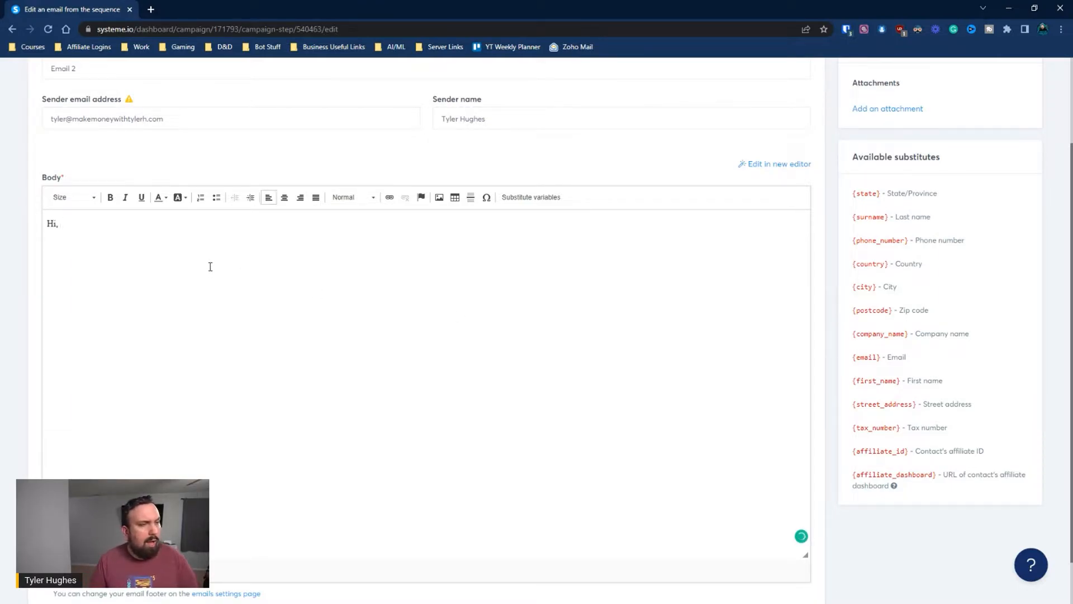
{"action": "left_click", "coordinate": [537, 196]}
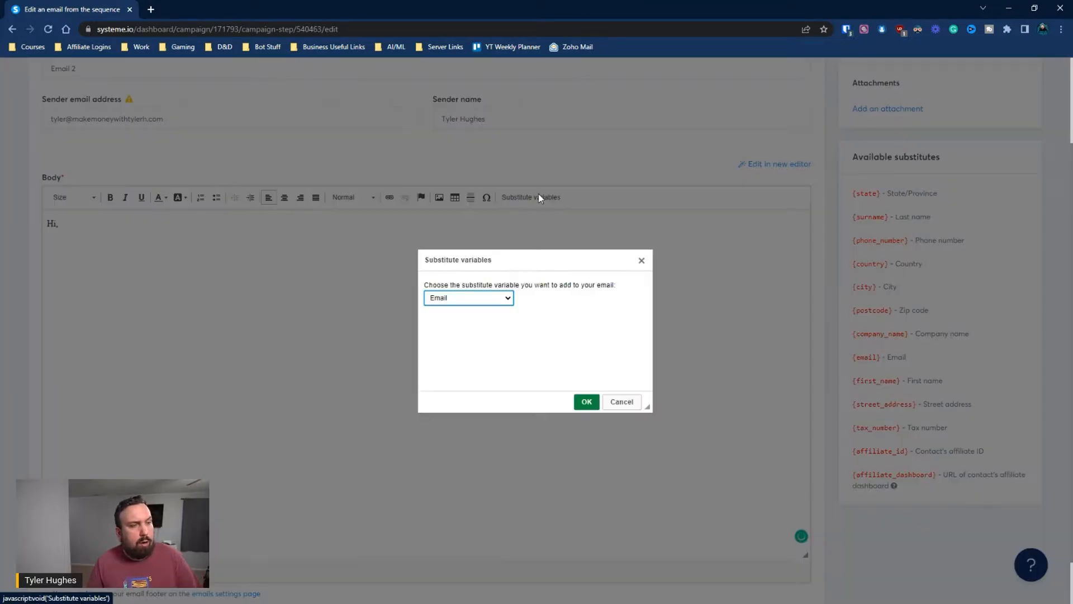
{"action": "left_click", "coordinate": [483, 299]}
{"action": "left_click", "coordinate": [473, 318]}
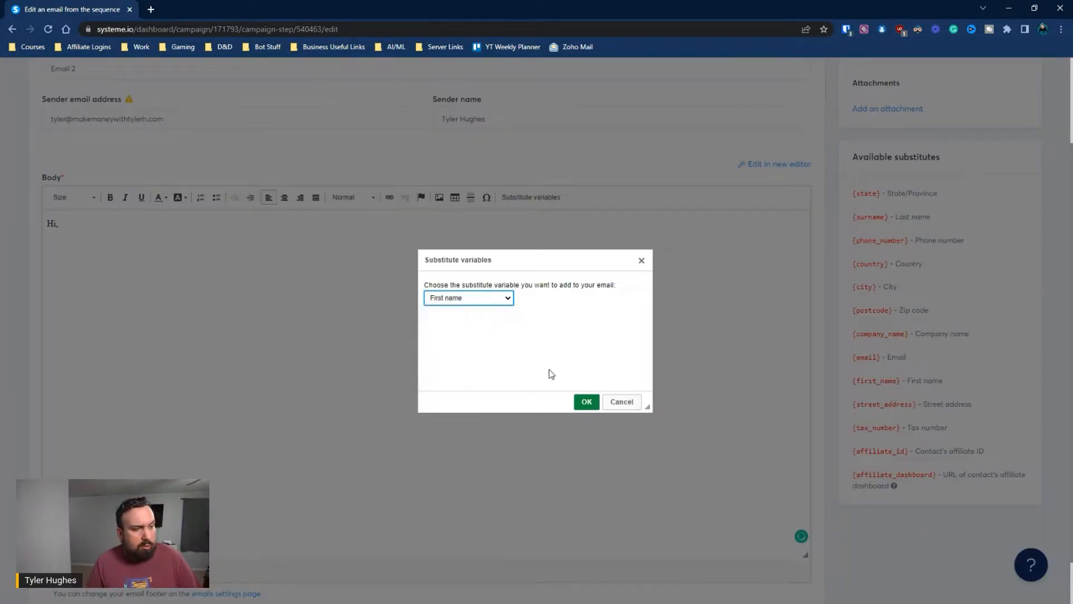
{"action": "left_click", "coordinate": [595, 408]}
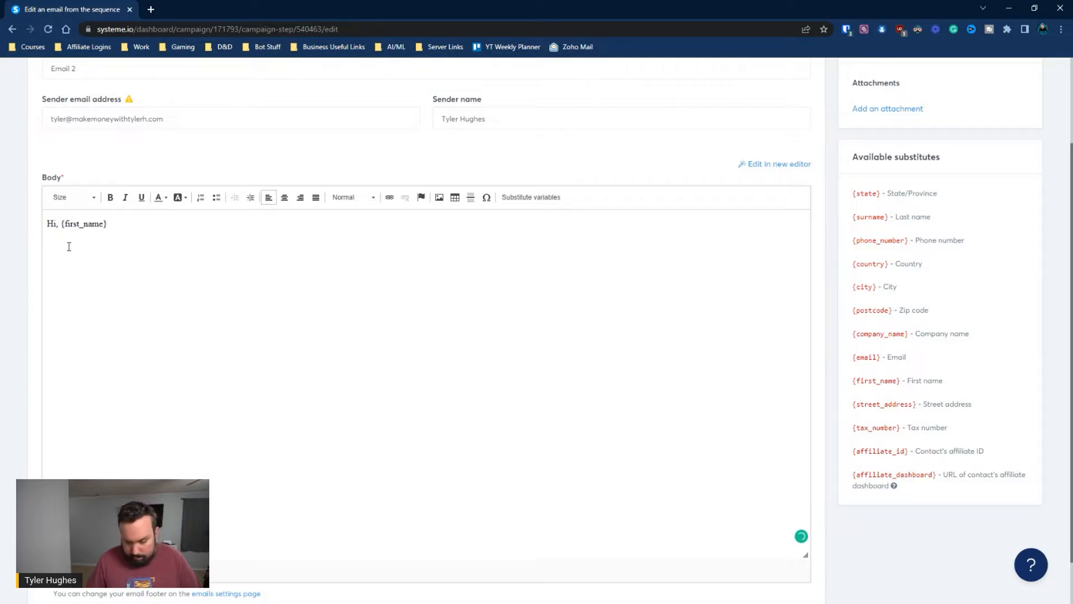
{"action": "key", "text": "BackSpace"}
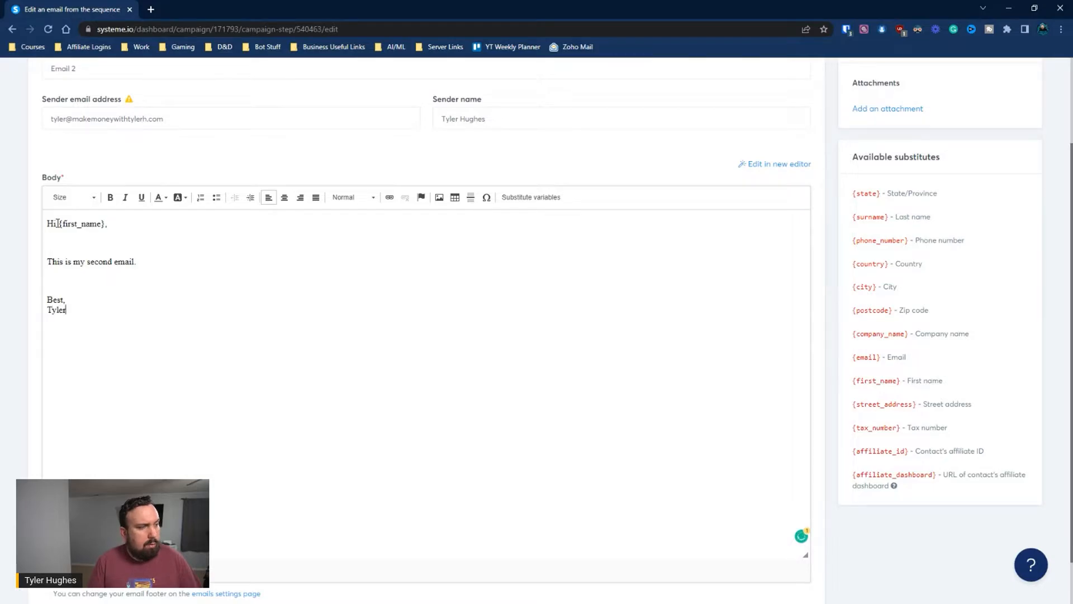
{"action": "scroll", "coordinate": [331, 183], "scroll_direction": "up", "scroll_amount": 2}
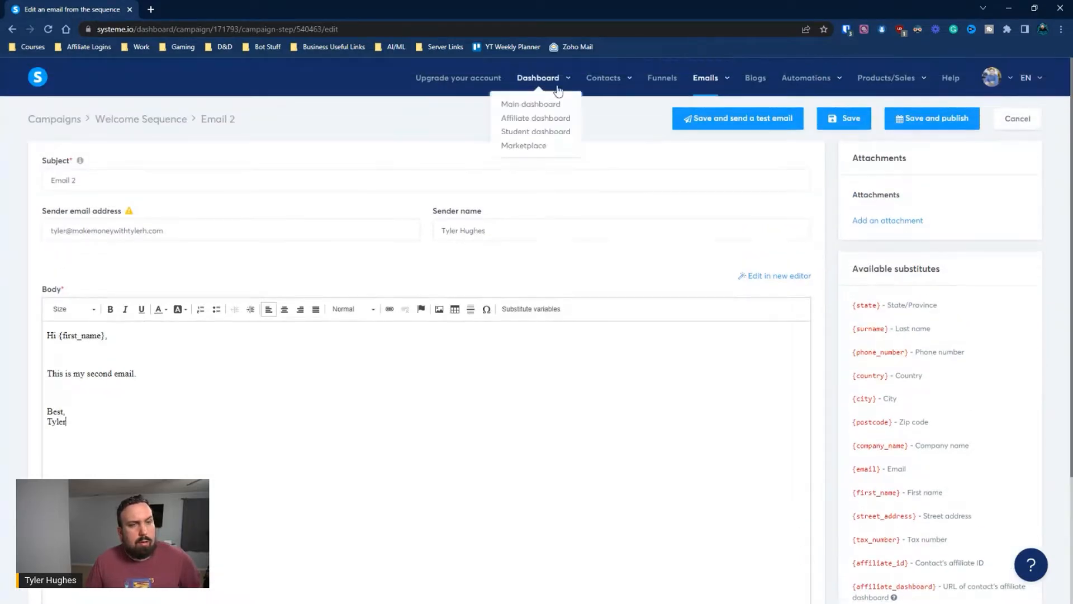
Publish Email 2 with a 1 Days delay after the Welcome to the community! email
{"action": "left_click", "coordinate": [966, 120]}
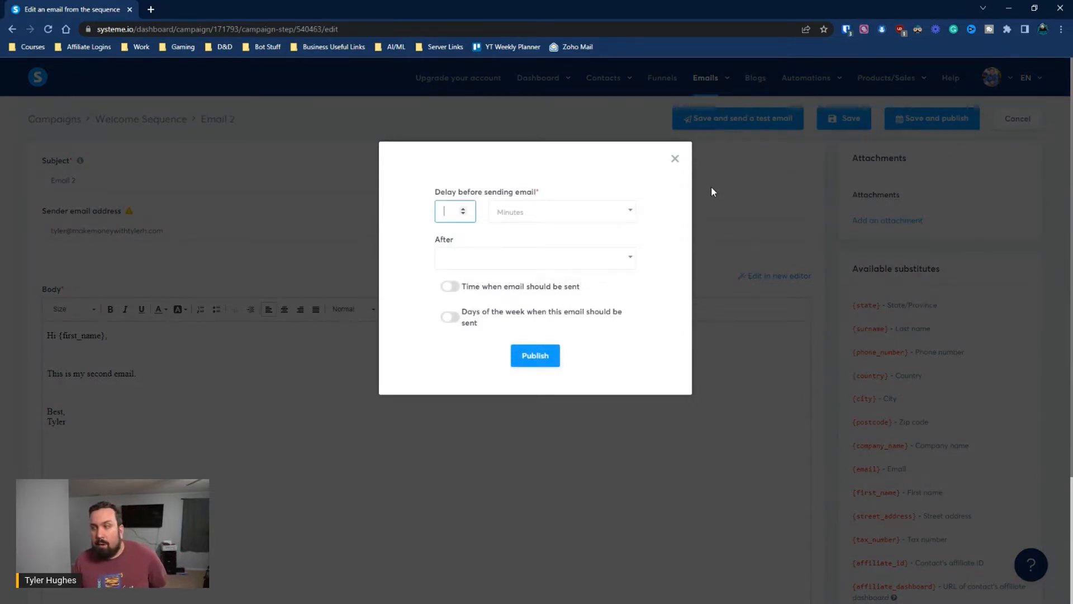
{"action": "type", "text": "1"}
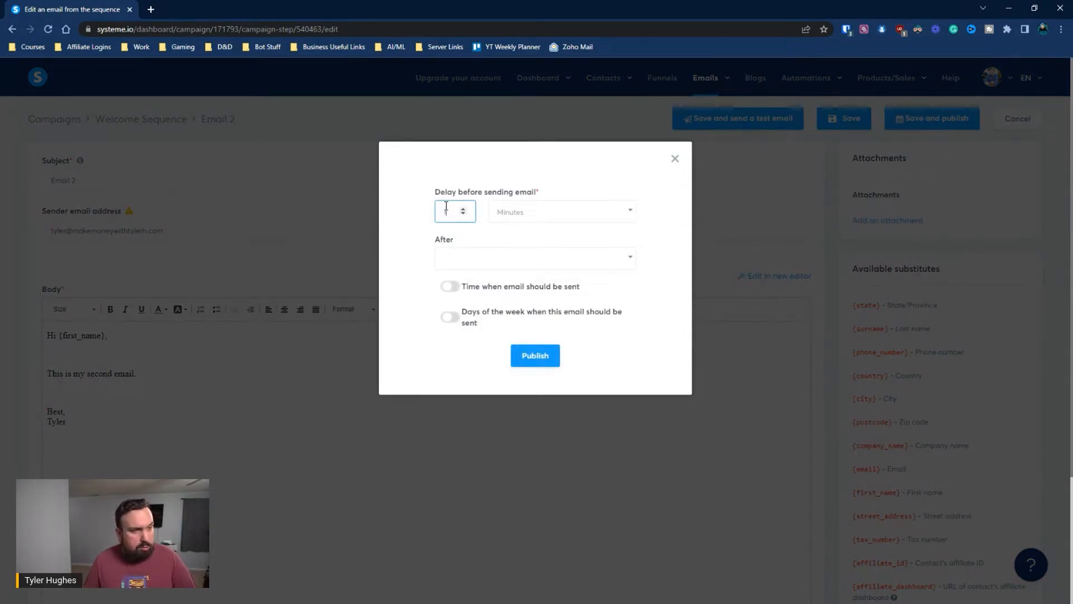
{"action": "left_click", "coordinate": [573, 218]}
{"action": "left_click", "coordinate": [506, 273]}
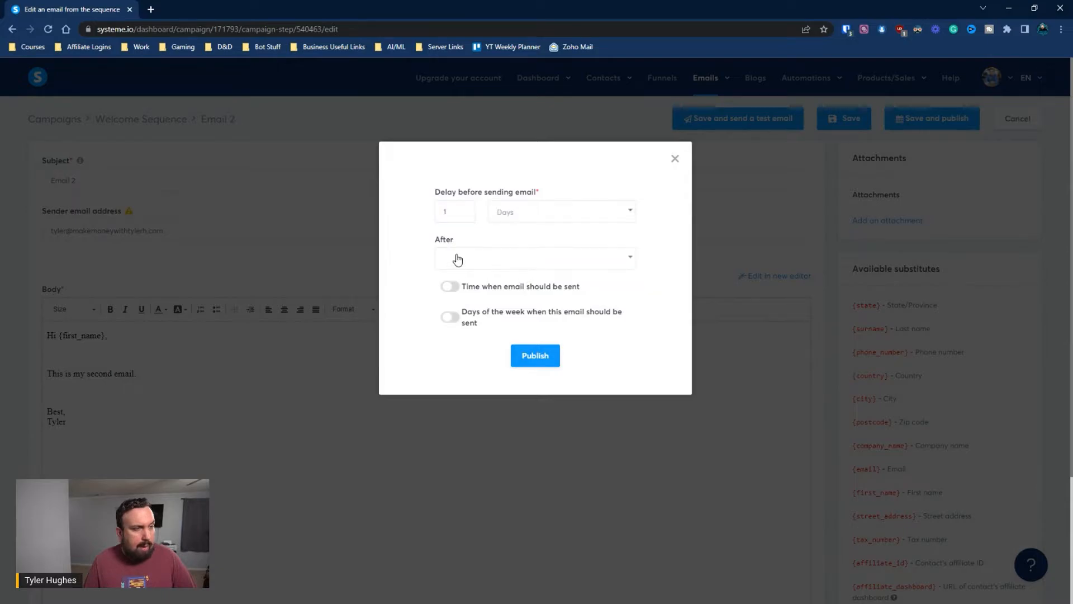
{"action": "left_click", "coordinate": [455, 257]}
{"action": "left_click", "coordinate": [471, 285]}
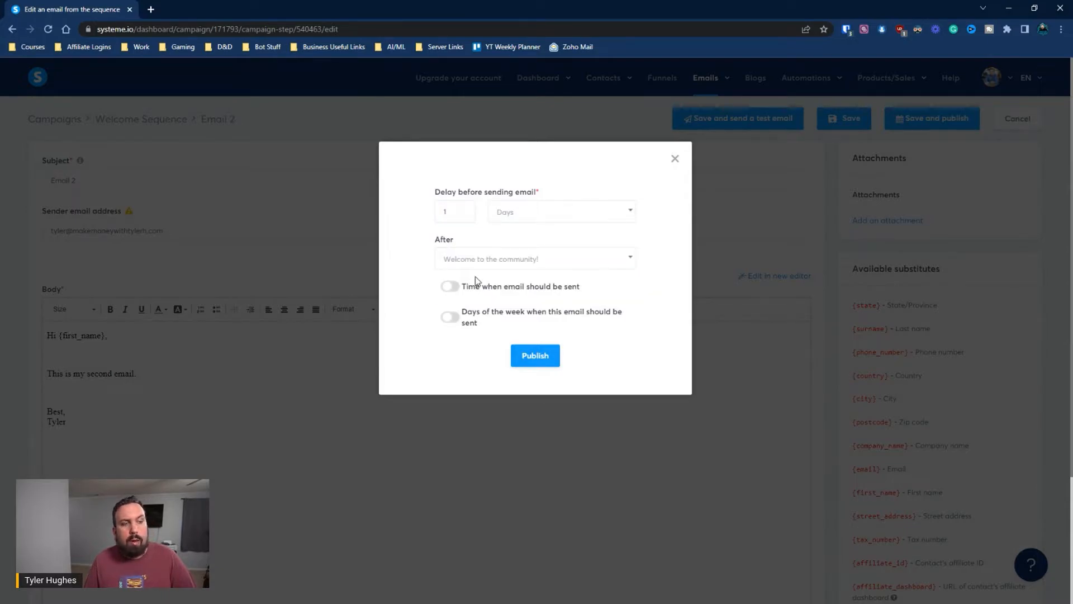
{"action": "left_click", "coordinate": [545, 363]}
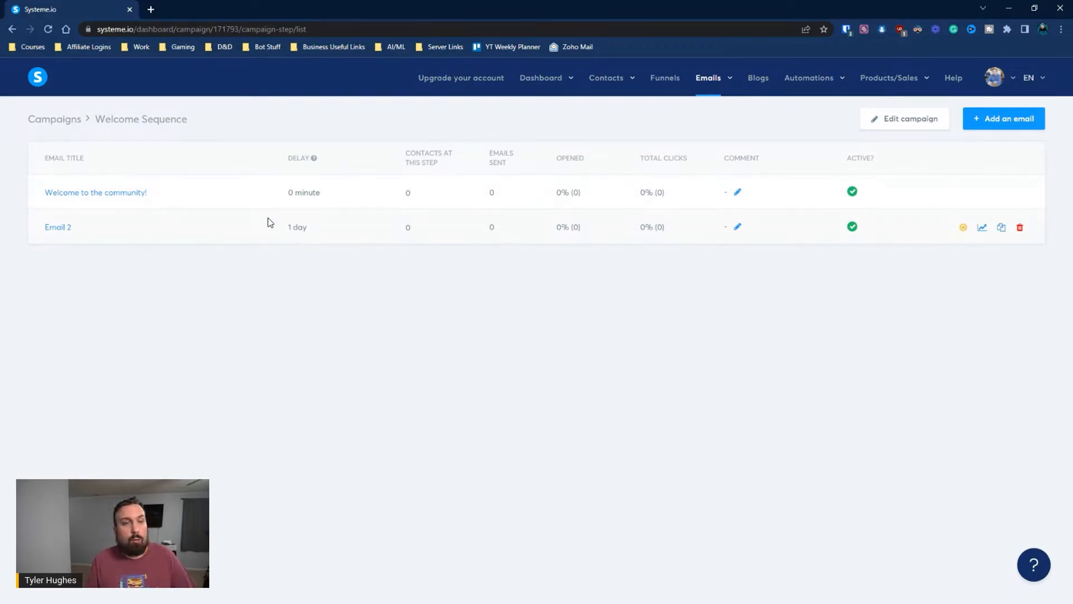
Open the Landing Page funnel and show its opt-in step's automation rules
{"action": "left_click", "coordinate": [663, 79]}
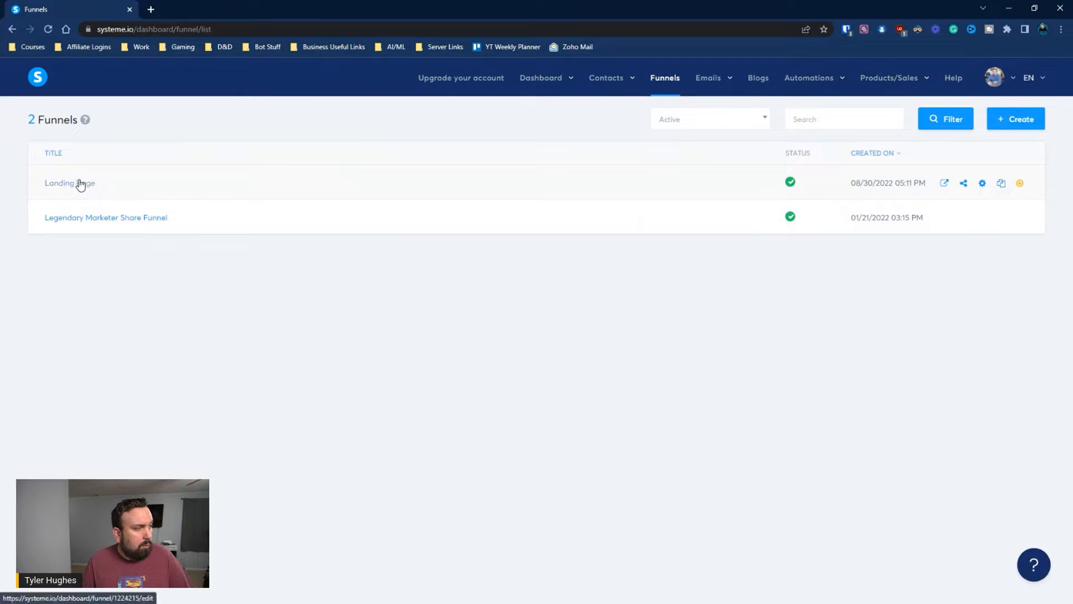
{"action": "left_click", "coordinate": [80, 184]}
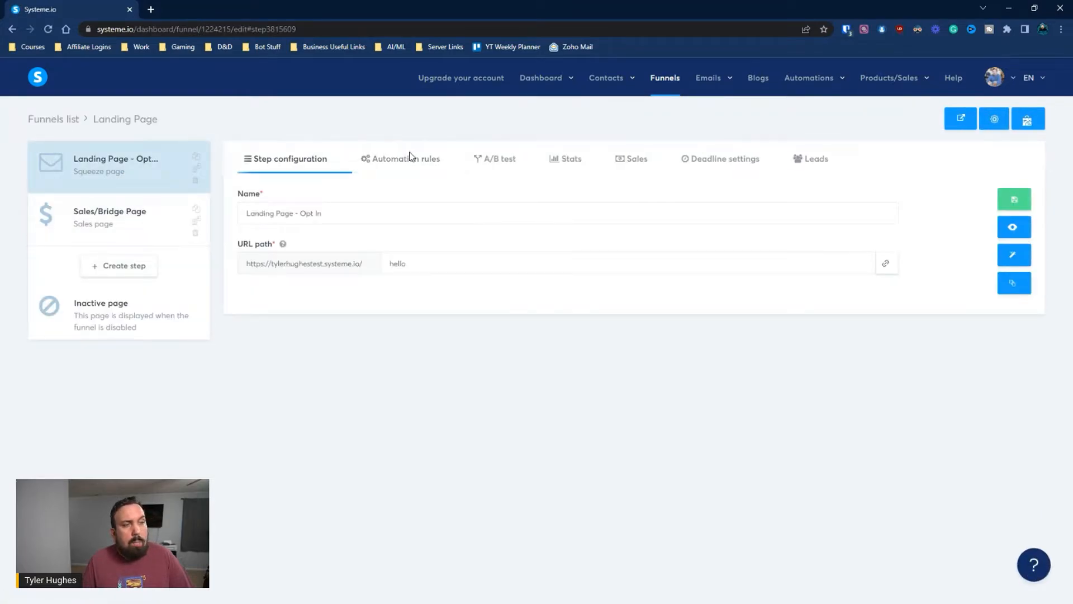
{"action": "left_click", "coordinate": [410, 158]}
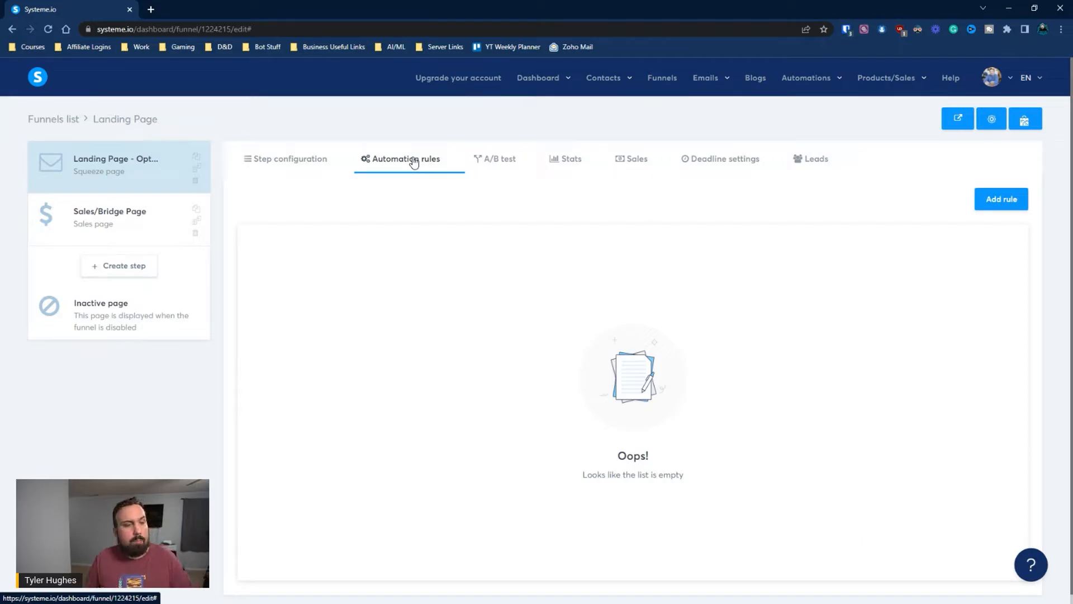
Save a form-subscribed rule that subscribes new sign-ups to the Welcome Sequence campaign
{"action": "left_click", "coordinate": [1014, 203]}
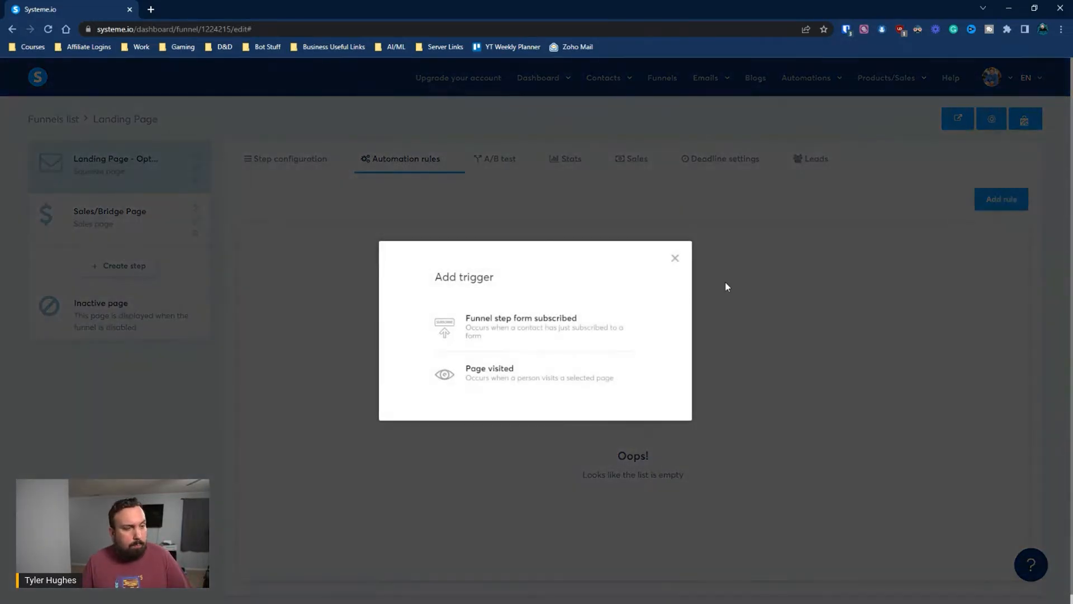
{"action": "left_click", "coordinate": [557, 334]}
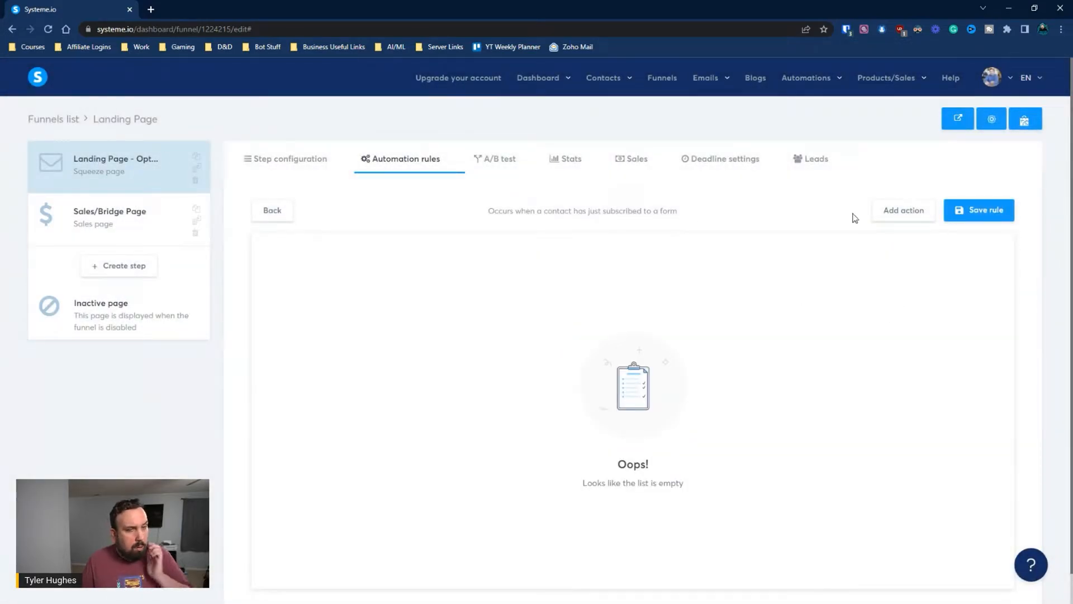
{"action": "left_click", "coordinate": [913, 211]}
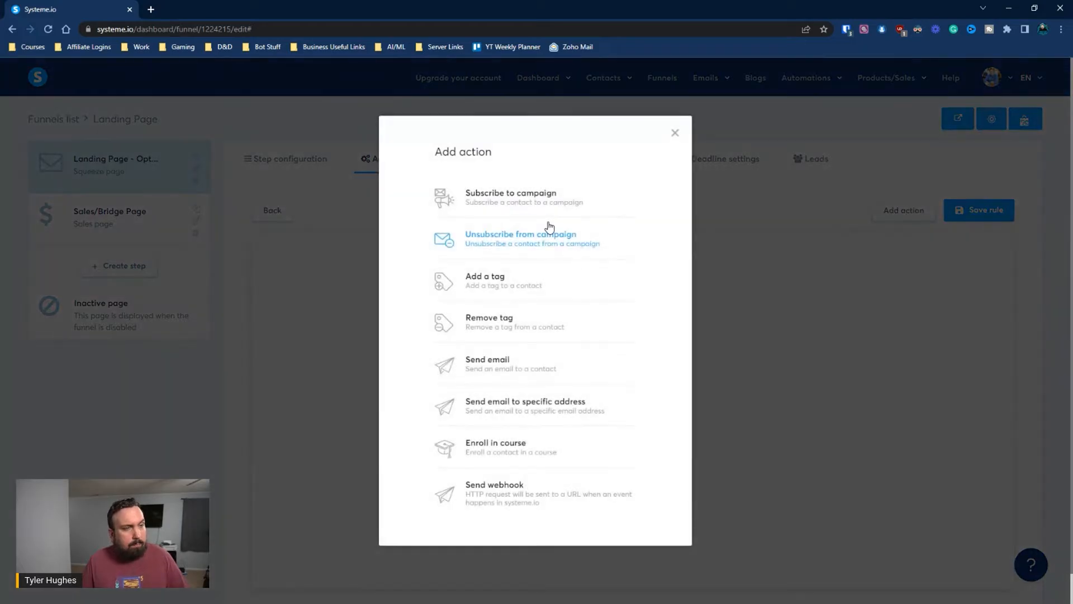
{"action": "left_click", "coordinate": [545, 203]}
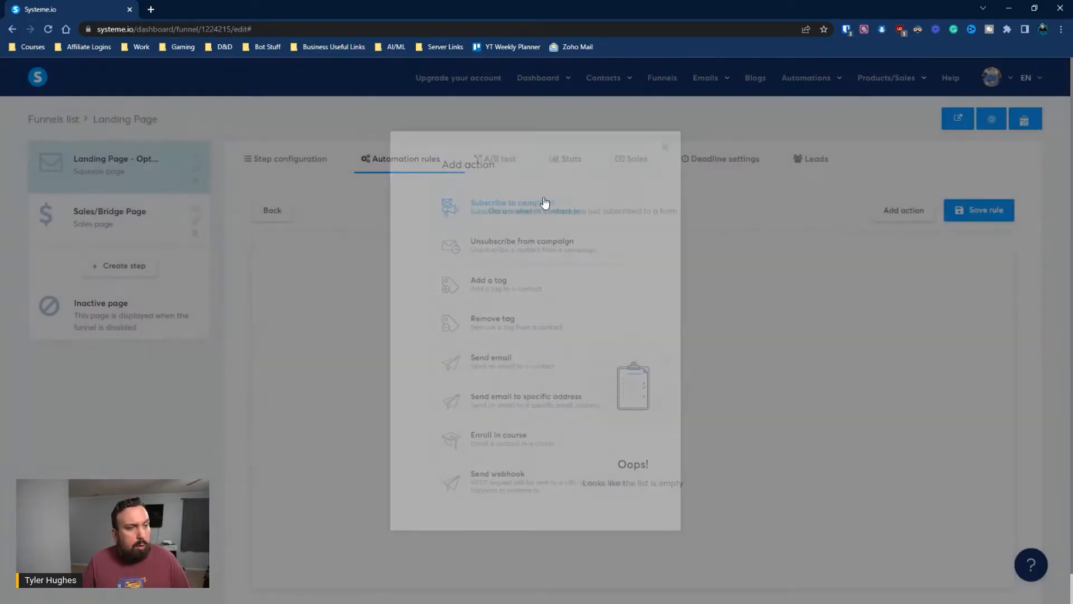
{"action": "left_click", "coordinate": [621, 278]}
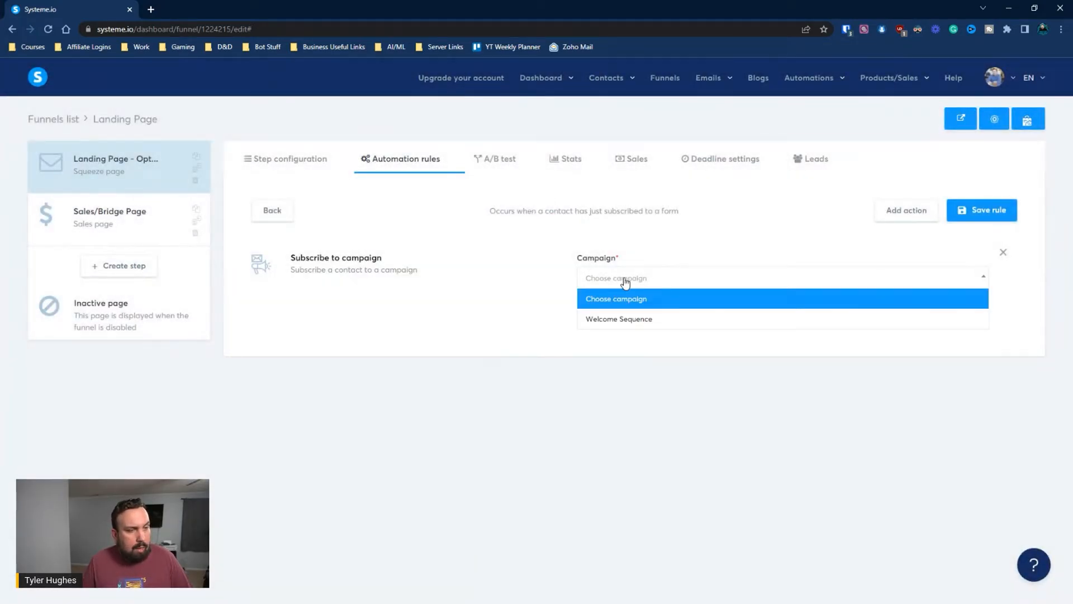
{"action": "left_click", "coordinate": [630, 319]}
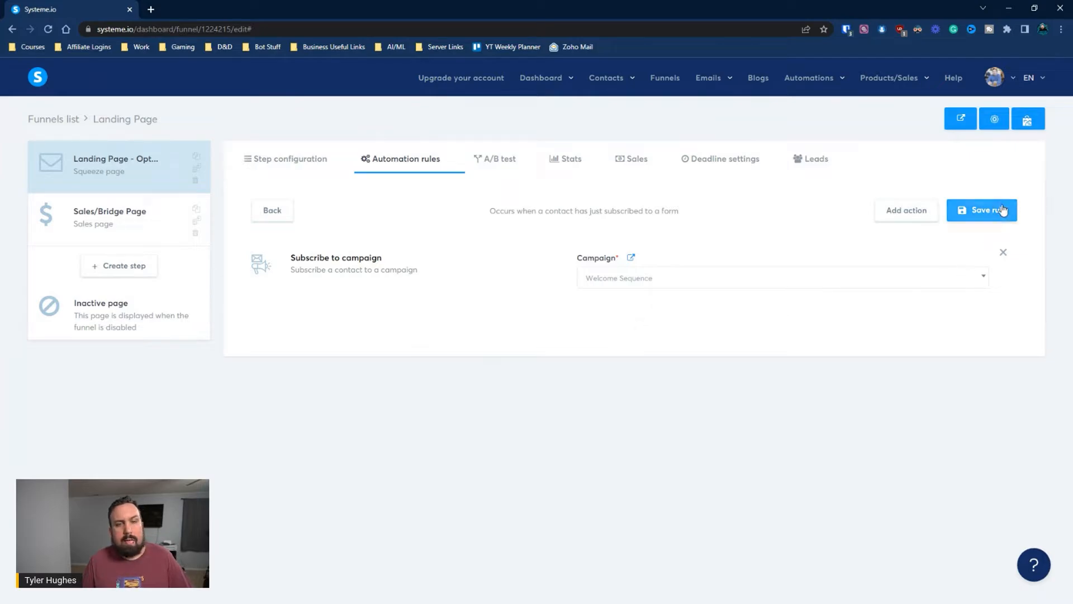
{"action": "left_click", "coordinate": [972, 210]}
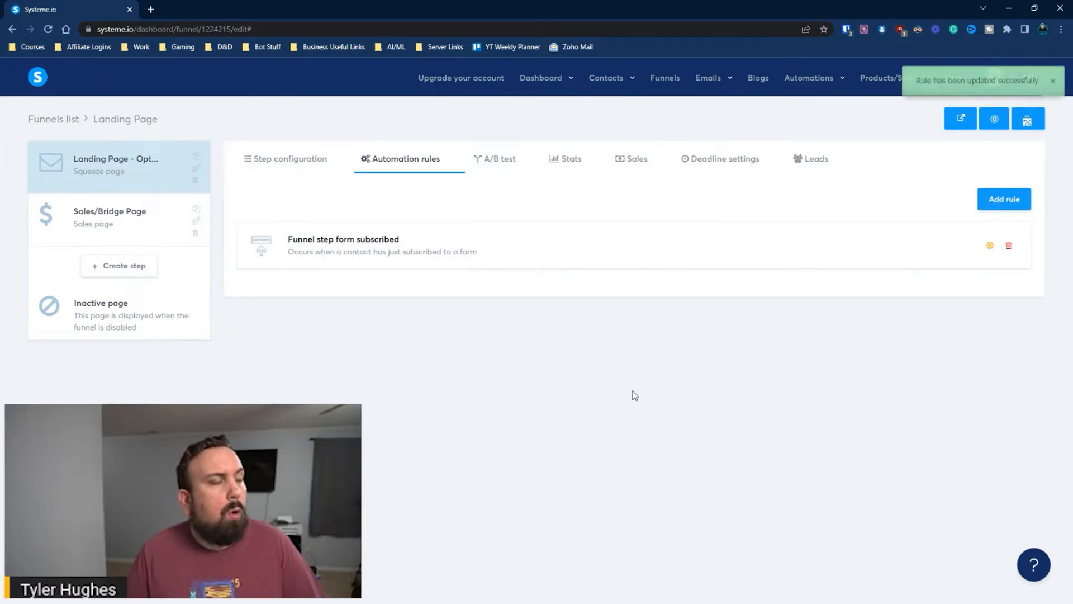
{"action": "left_click", "coordinate": [284, 161]}
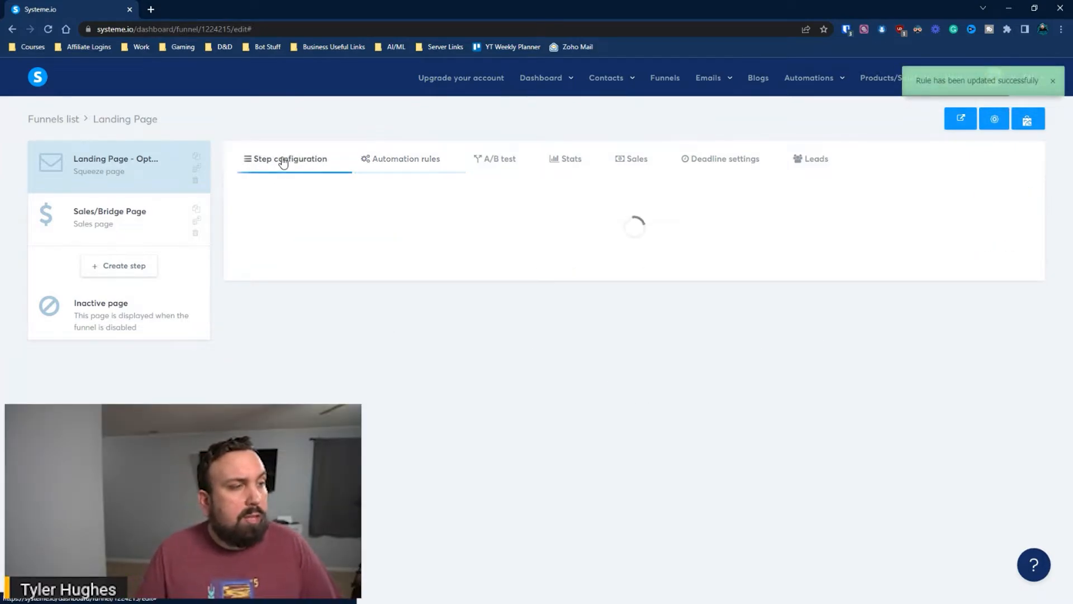
Return to the Automation rules tab showing the Funnel step form subscribed rule
{"action": "left_click", "coordinate": [414, 160]}
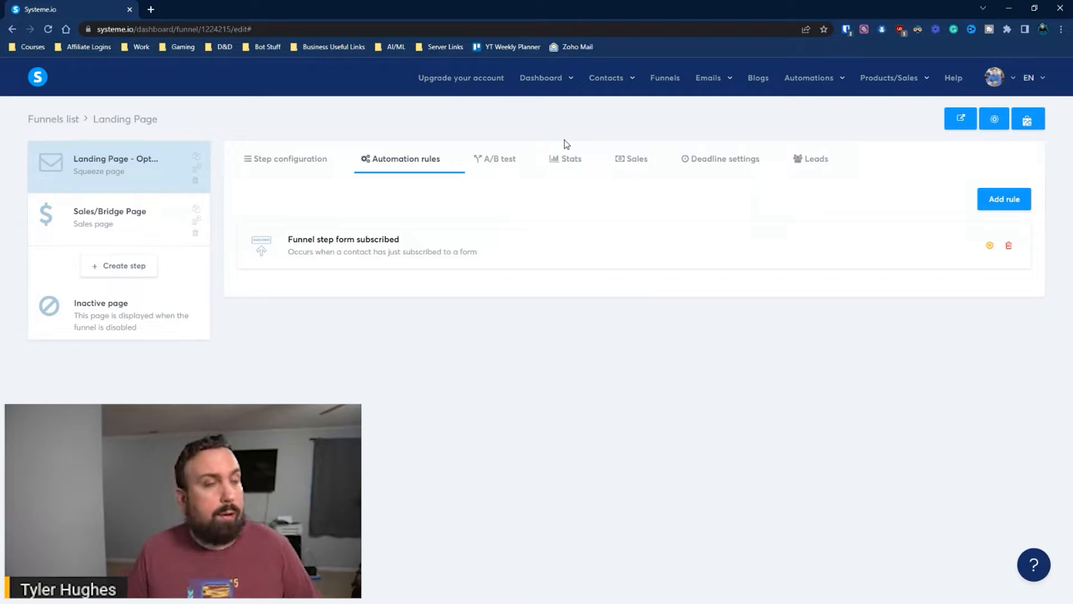
Check the empty Workflows list and the single automation rule, then go back to Workflows
{"action": "mouse_move", "coordinate": [808, 78]}
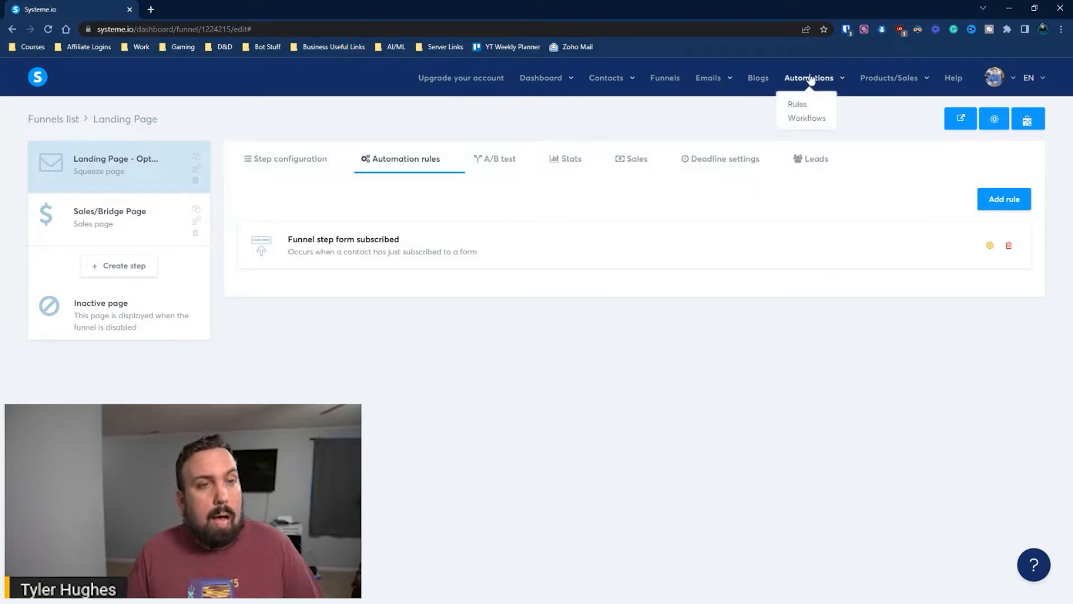
{"action": "left_click", "coordinate": [808, 119]}
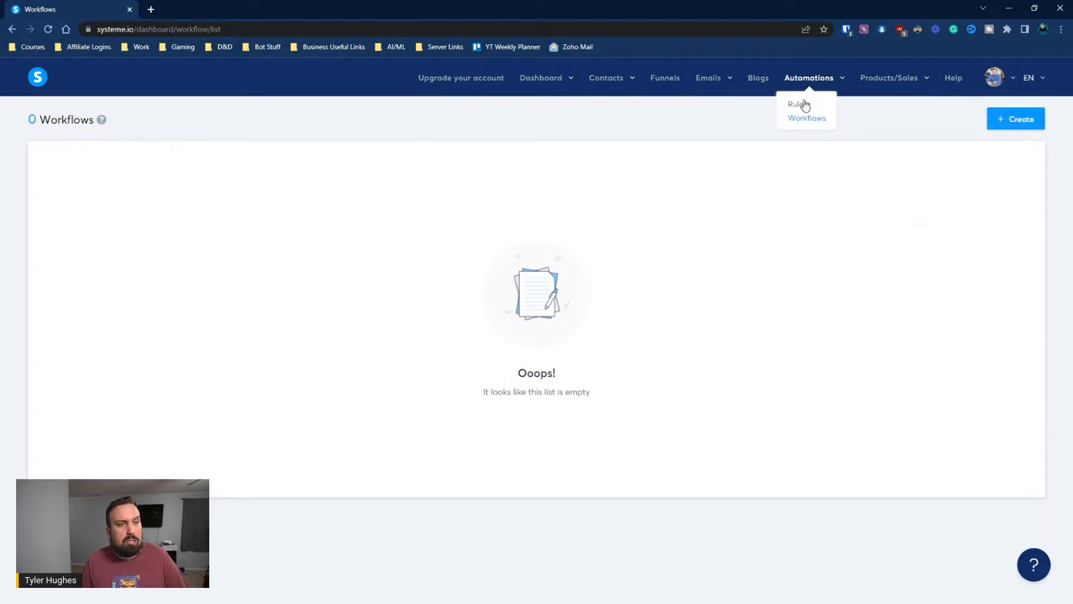
{"action": "left_click", "coordinate": [805, 106]}
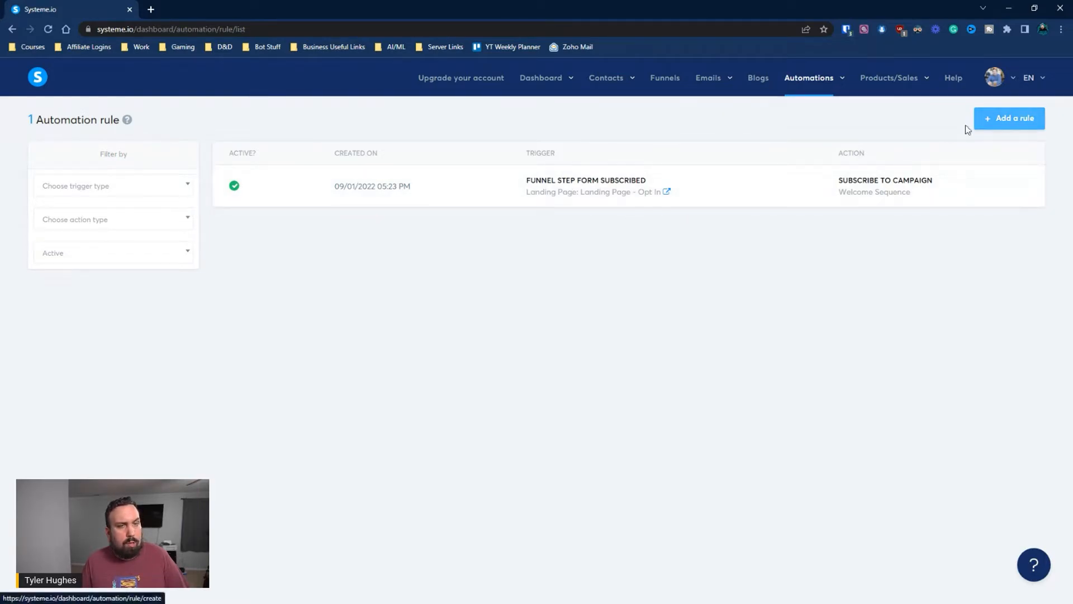
{"action": "mouse_move", "coordinate": [814, 81]}
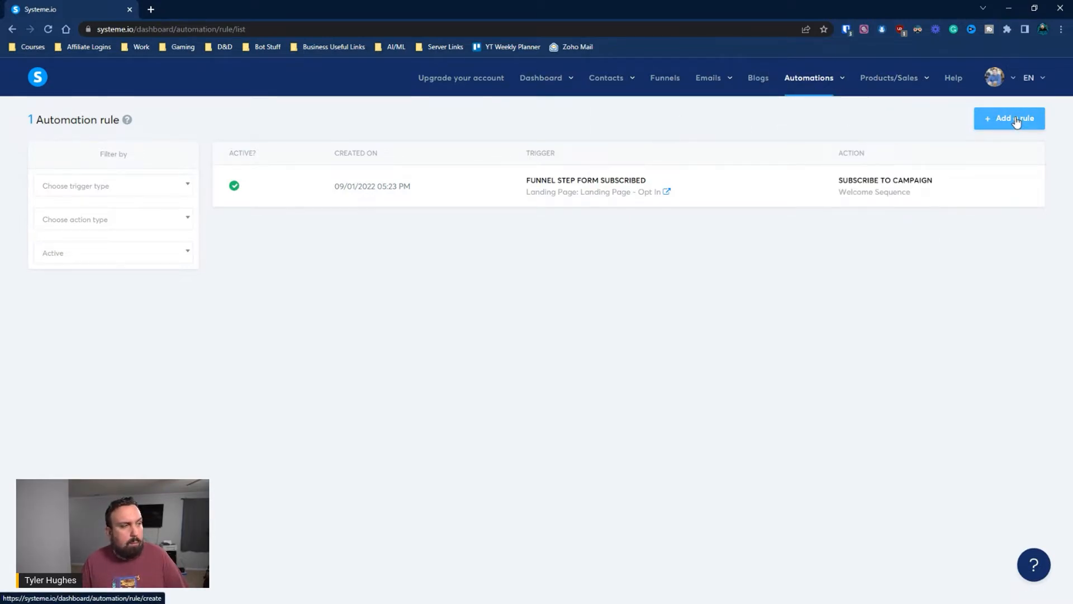
{"action": "left_click", "coordinate": [809, 118]}
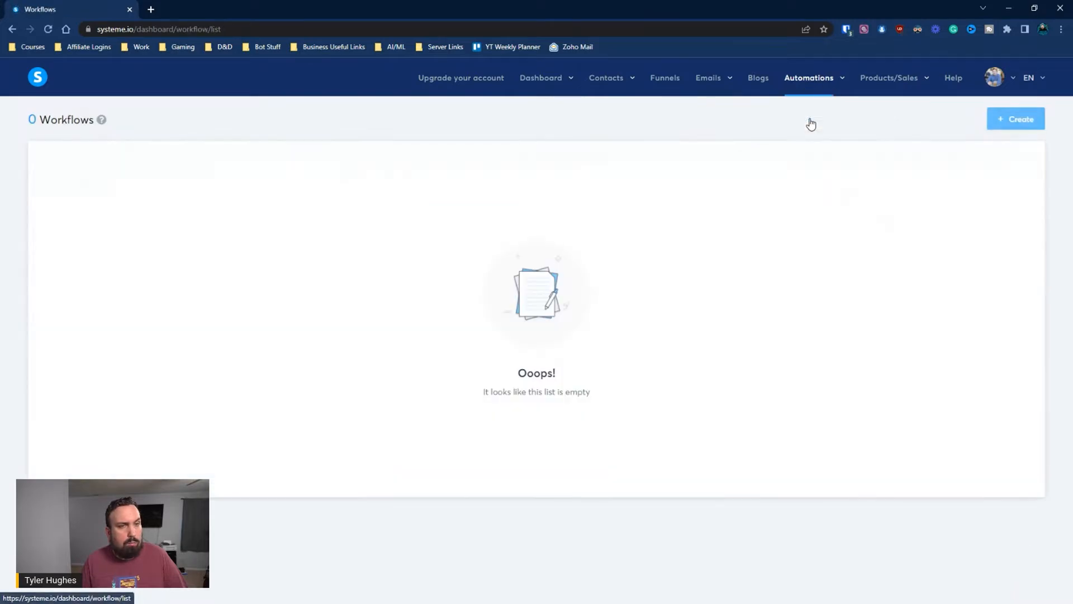
Create a workflow named 'Welcome Sequence - Workflow' and open it in the builder
{"action": "left_click", "coordinate": [994, 118]}
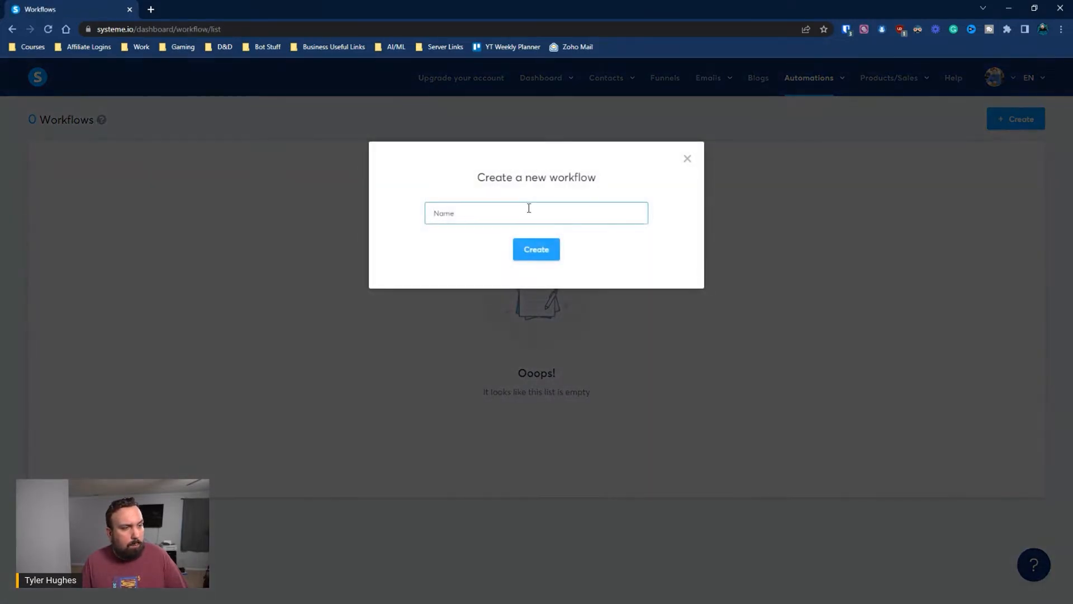
{"action": "left_click", "coordinate": [528, 208]}
{"action": "type", "text": "Welcome Co"}
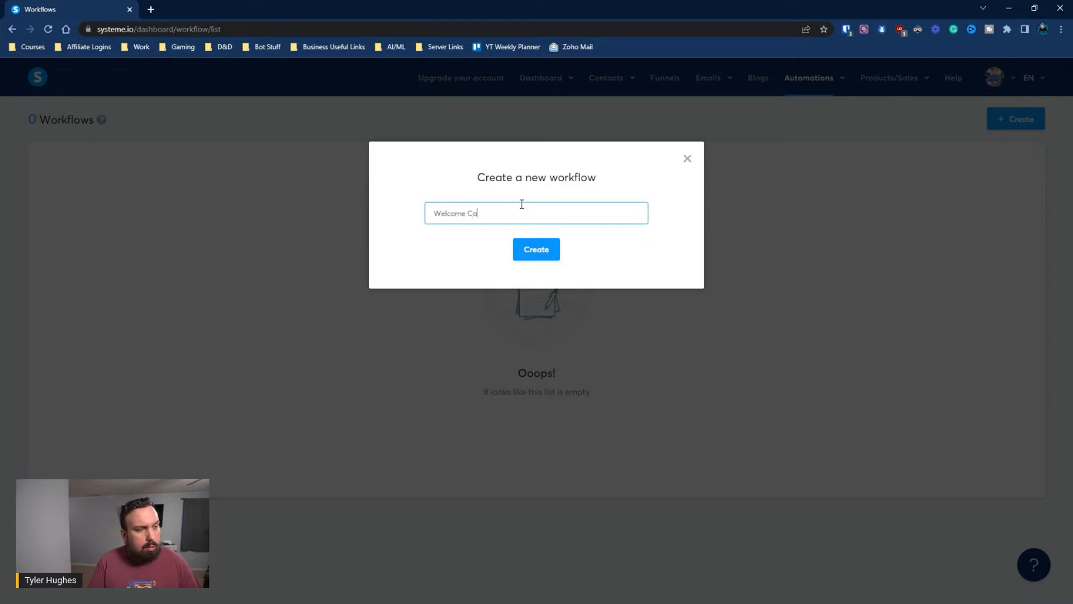
{"action": "key", "text": "BackSpace"}
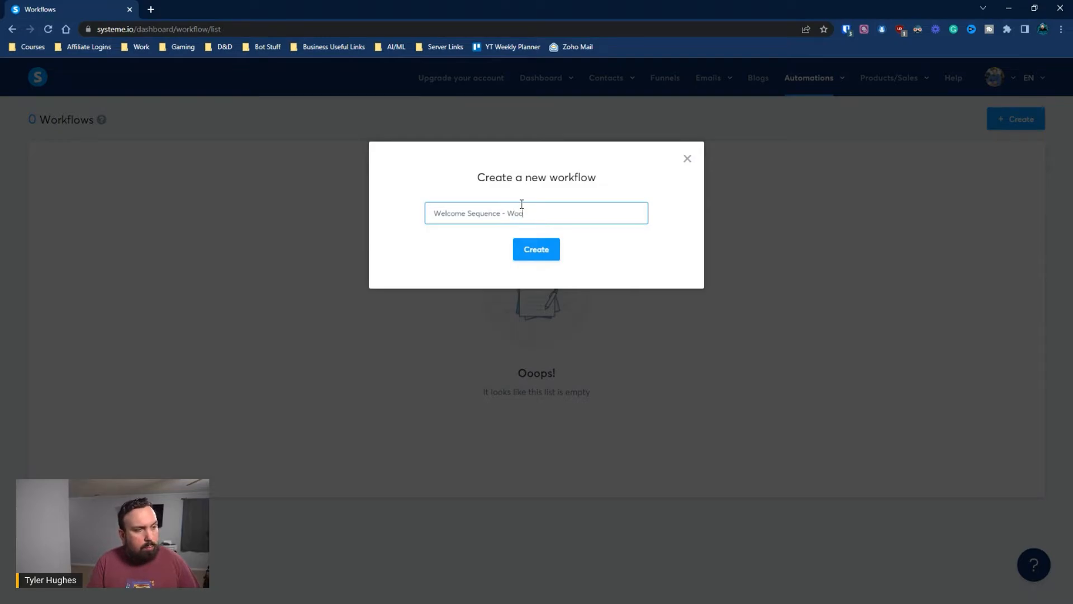
{"action": "type", "text": "flow"}
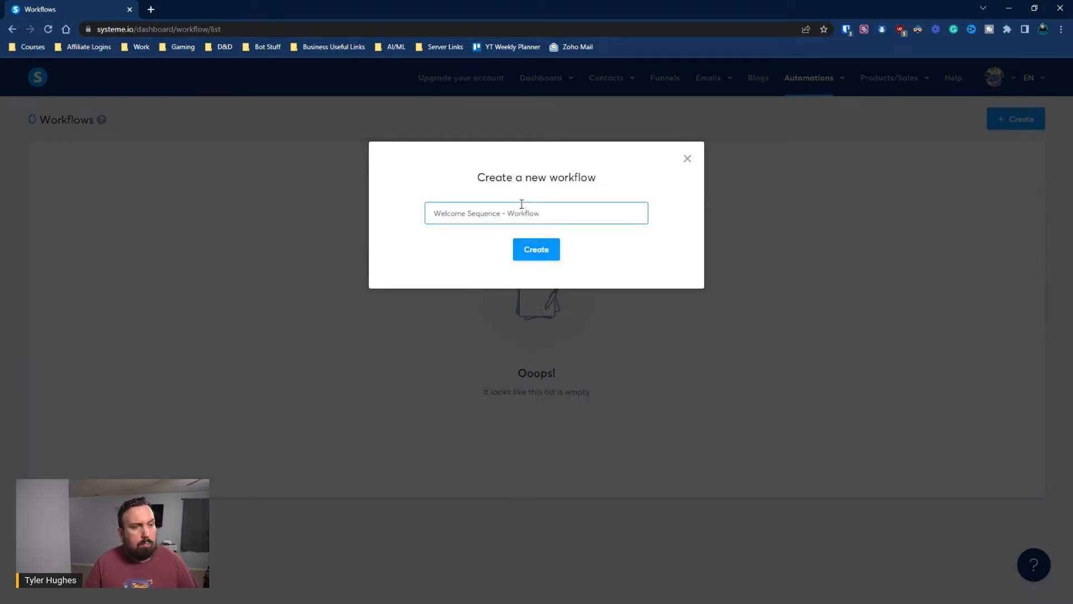
{"action": "left_click", "coordinate": [538, 249]}
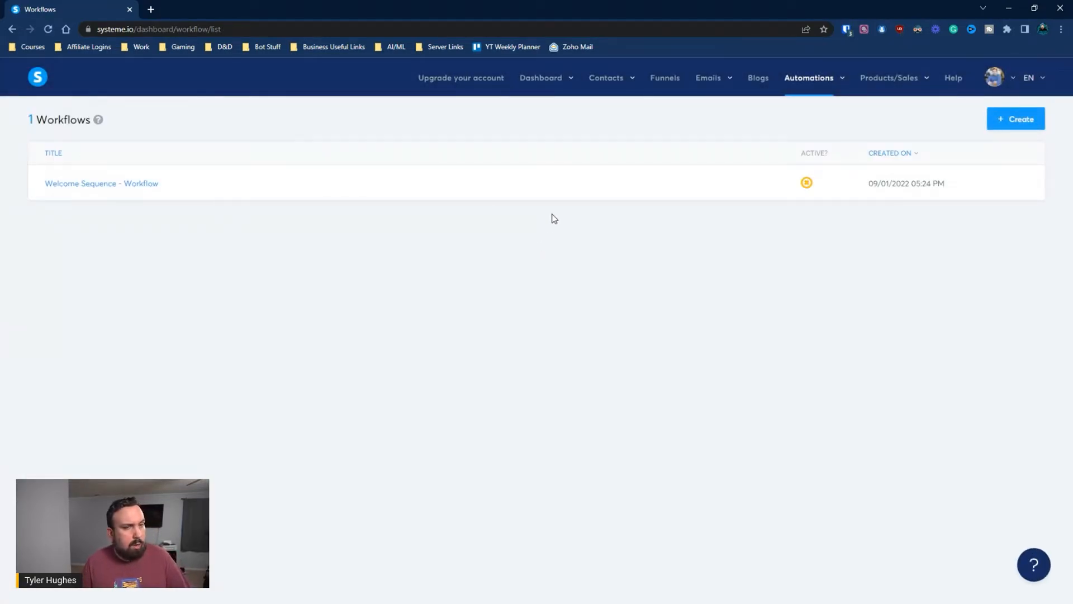
{"action": "left_click", "coordinate": [107, 184]}
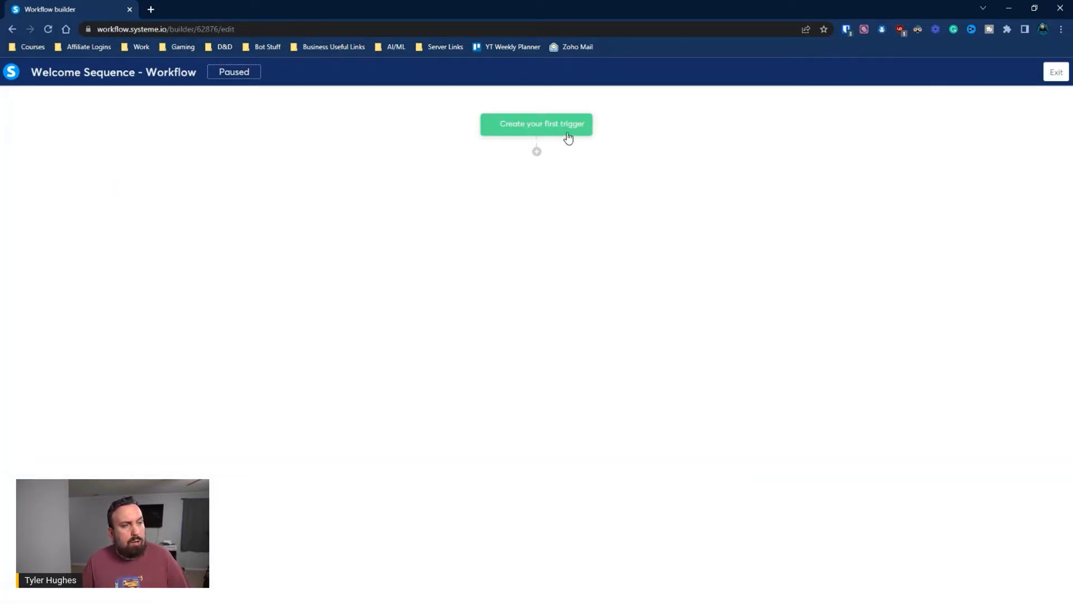
Add a Funnel form subscribed trigger using the Landing Page - Opt In form
{"action": "left_click", "coordinate": [566, 134]}
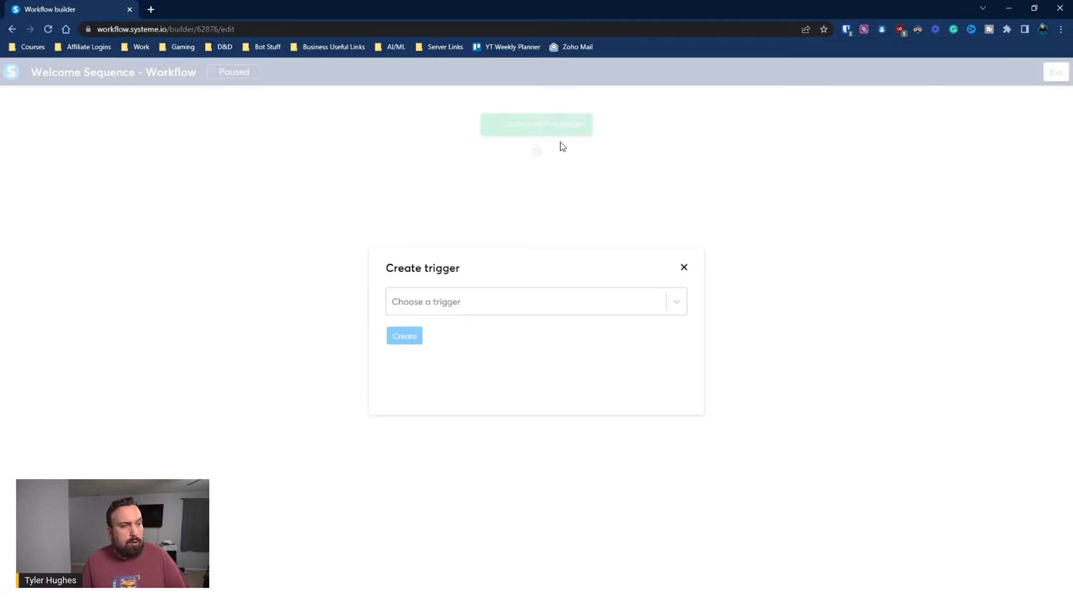
{"action": "left_click", "coordinate": [487, 301]}
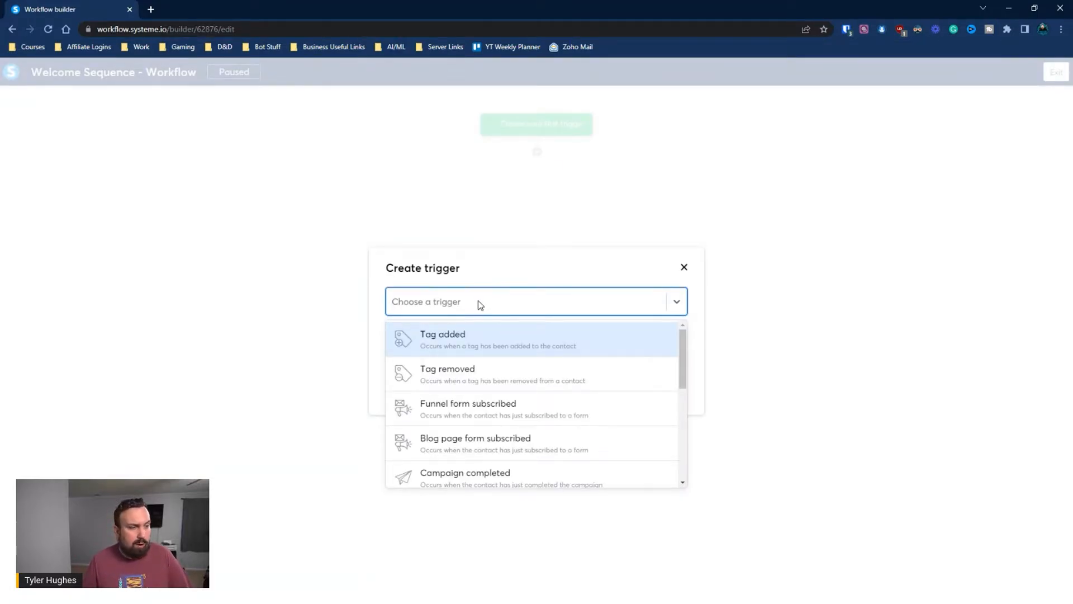
{"action": "left_click", "coordinate": [486, 419]}
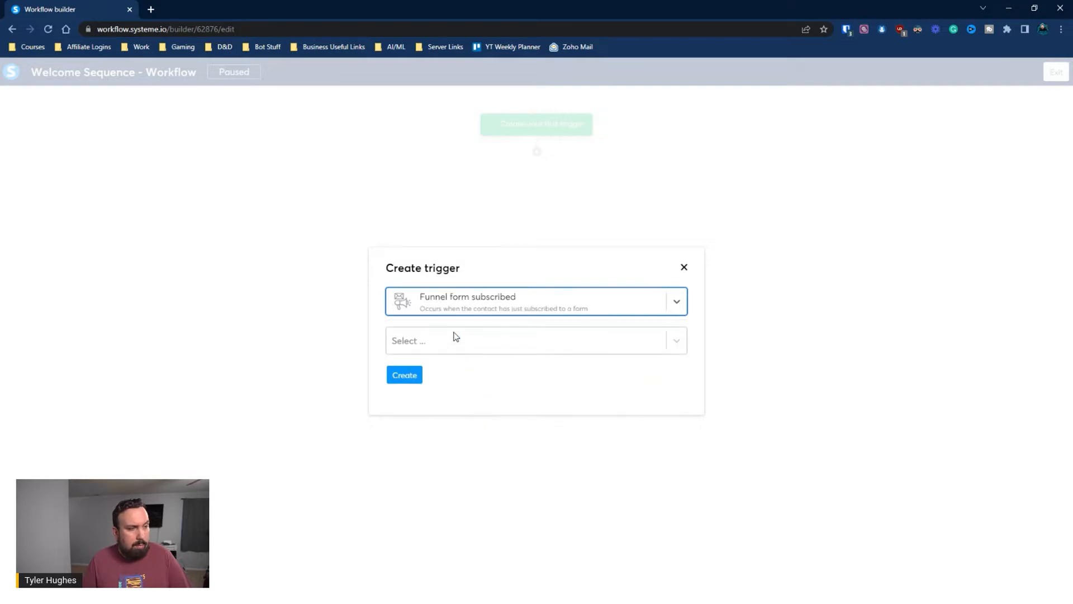
{"action": "left_click", "coordinate": [458, 339]}
{"action": "scroll", "coordinate": [559, 377], "scroll_direction": "down", "scroll_amount": 3}
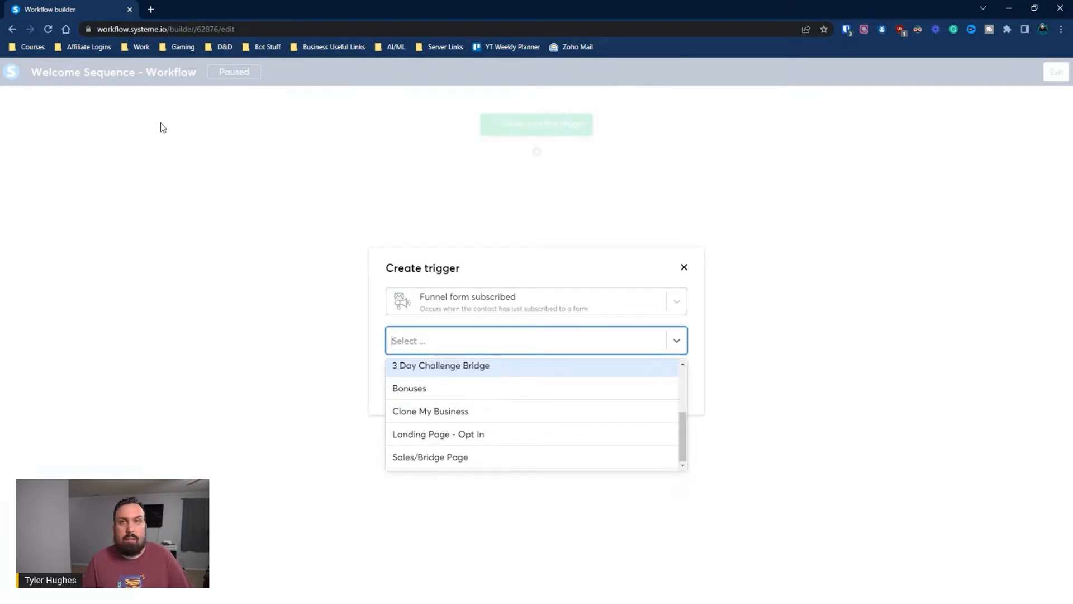
{"action": "left_click", "coordinate": [428, 435]}
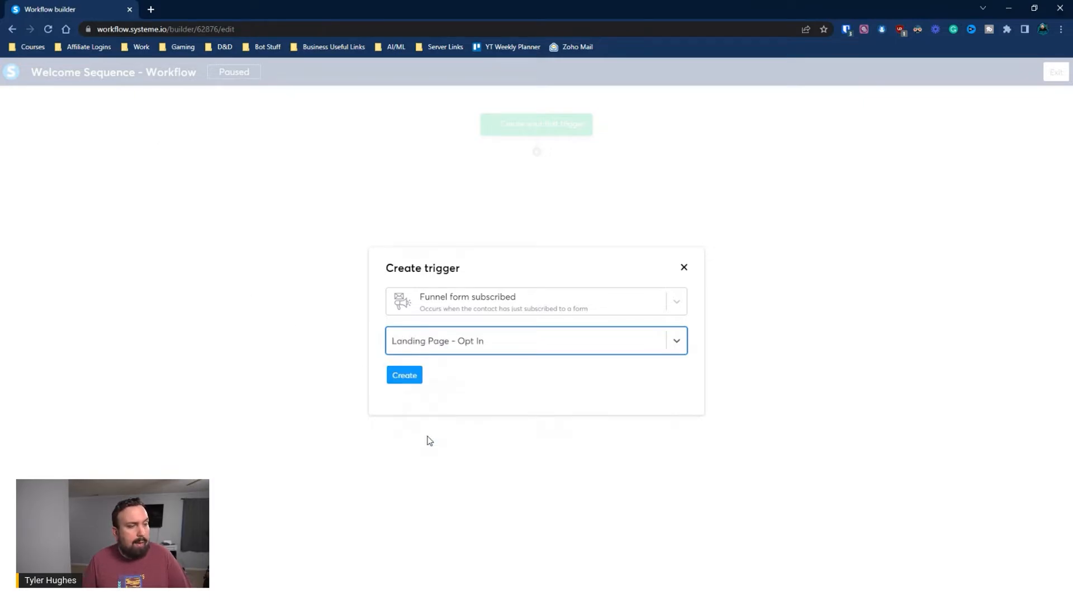
{"action": "left_click", "coordinate": [489, 348]}
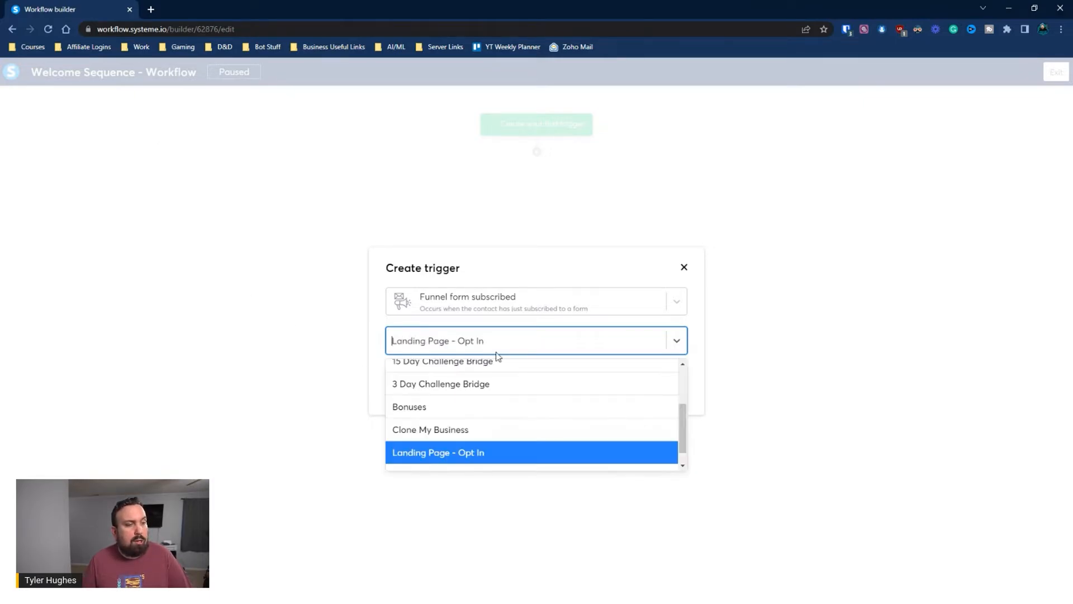
{"action": "scroll", "coordinate": [510, 374], "scroll_direction": "up", "scroll_amount": 5}
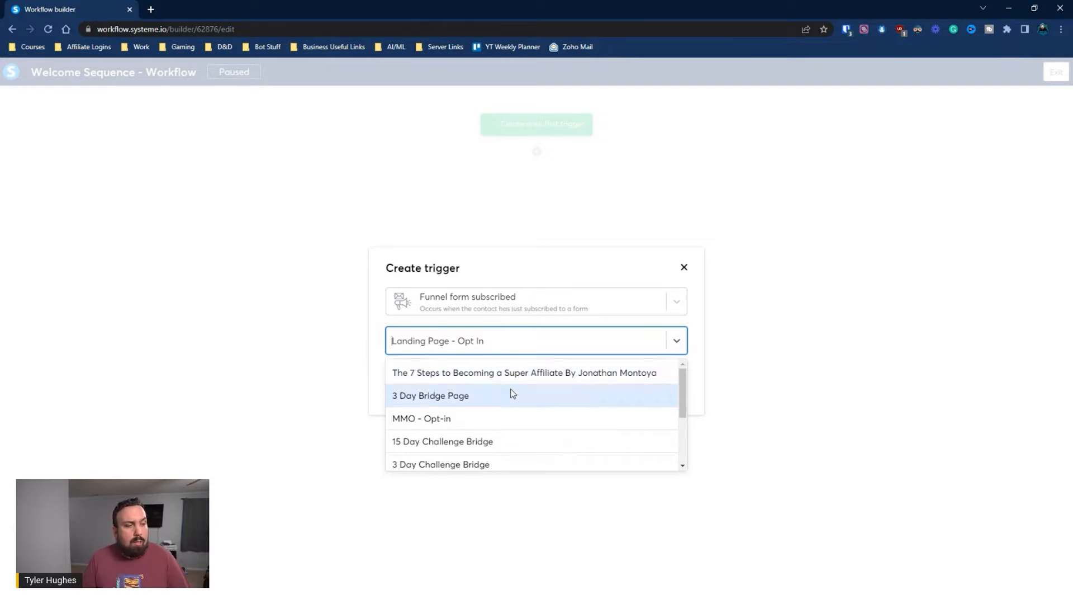
{"action": "scroll", "coordinate": [509, 386], "scroll_direction": "down", "scroll_amount": 5}
{"action": "scroll", "coordinate": [512, 399], "scroll_direction": "up", "scroll_amount": 2}
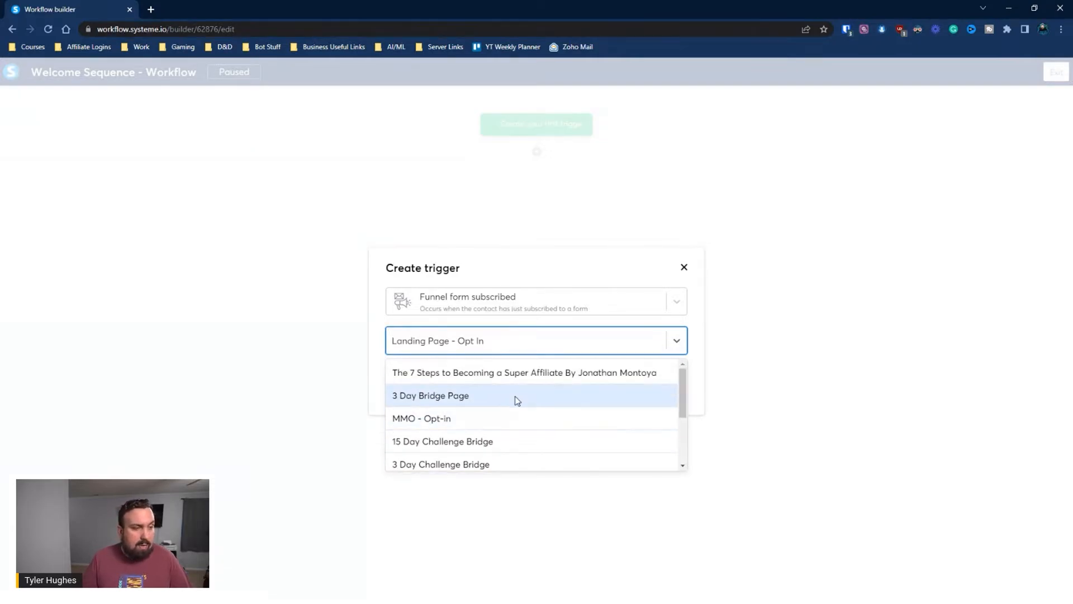
{"action": "scroll", "coordinate": [513, 399], "scroll_direction": "down", "scroll_amount": 2}
{"action": "scroll", "coordinate": [570, 400], "scroll_direction": "up", "scroll_amount": 5}
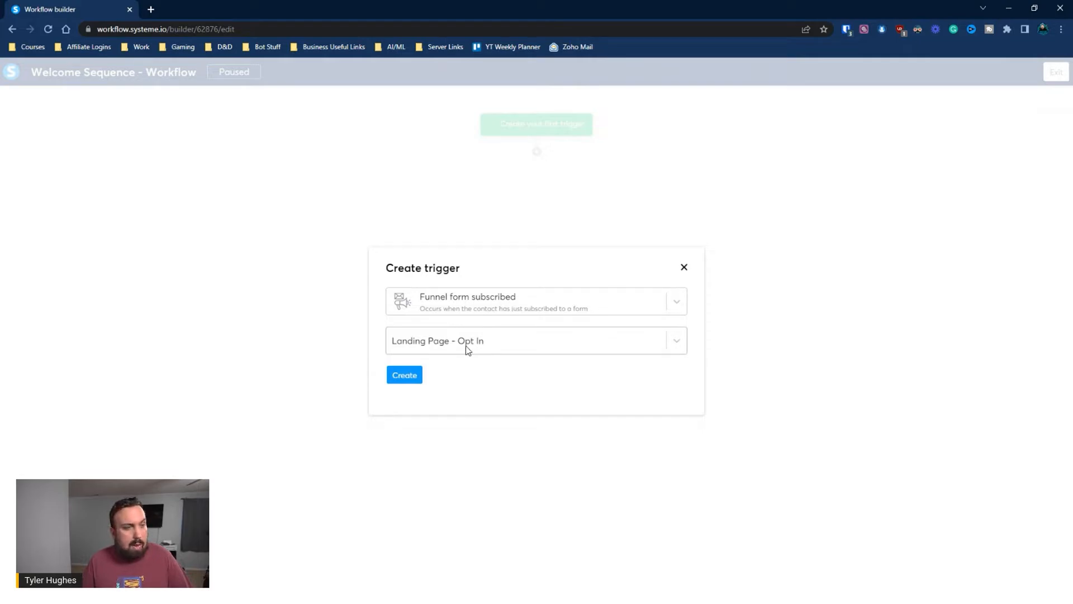
{"action": "left_click", "coordinate": [397, 378]}
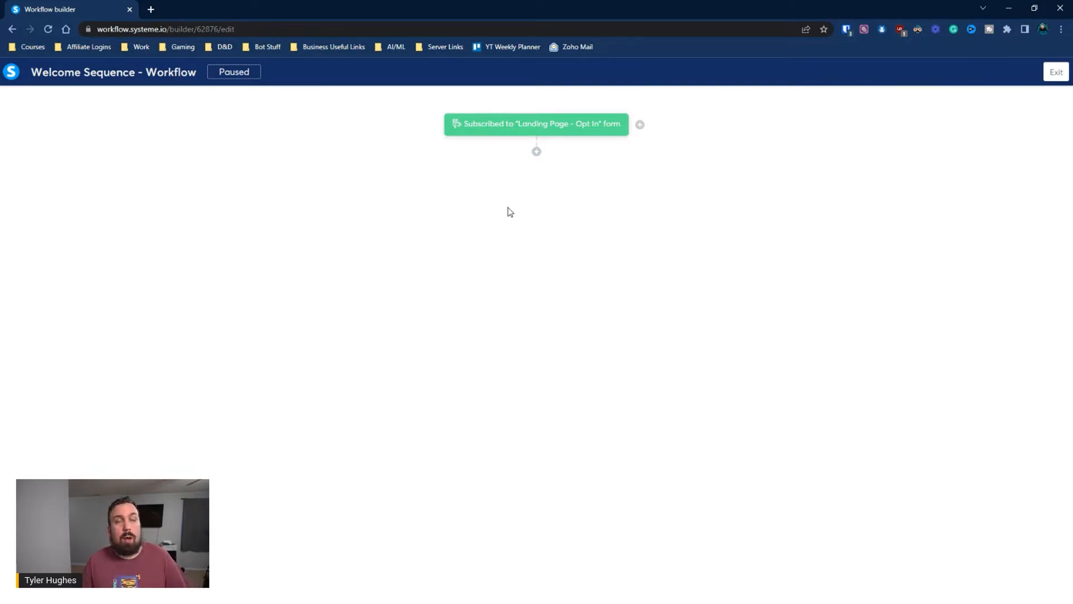
Add an action step after the trigger that sends an email
{"action": "left_click", "coordinate": [537, 152]}
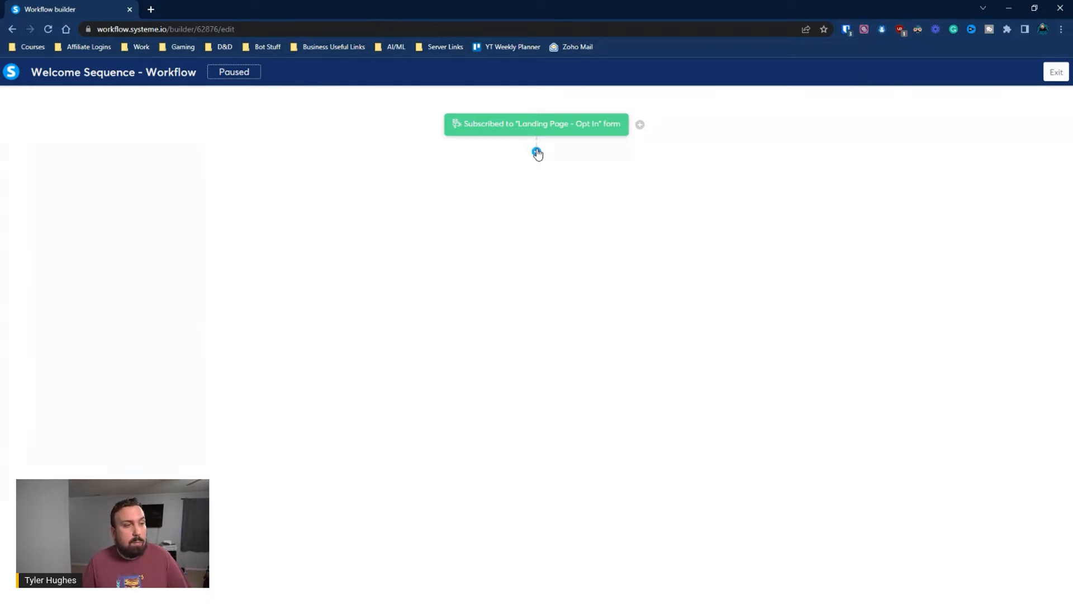
{"action": "left_click", "coordinate": [487, 313]}
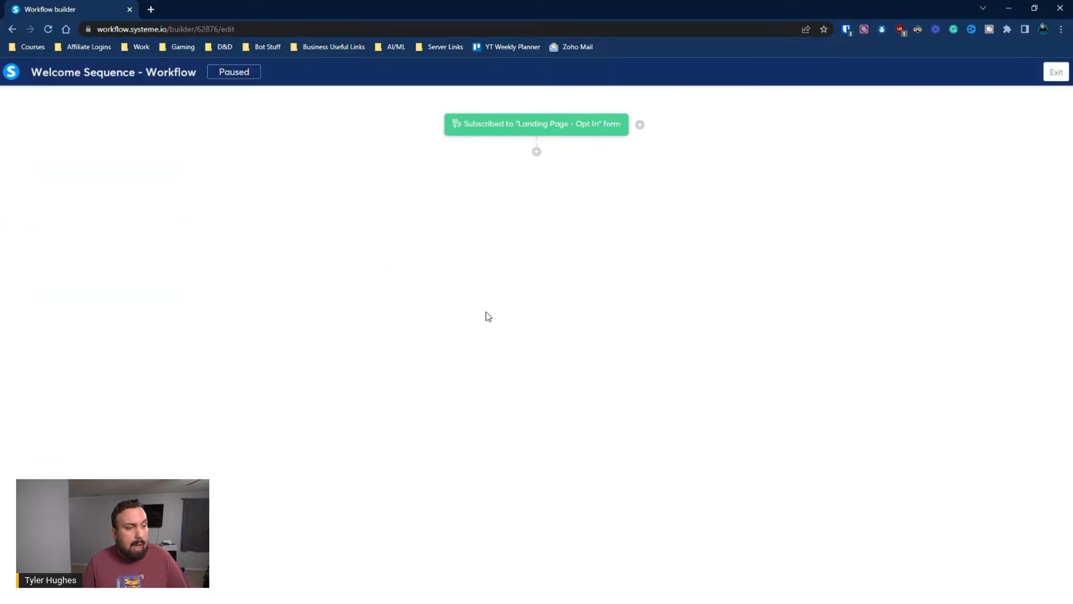
{"action": "left_click", "coordinate": [474, 303]}
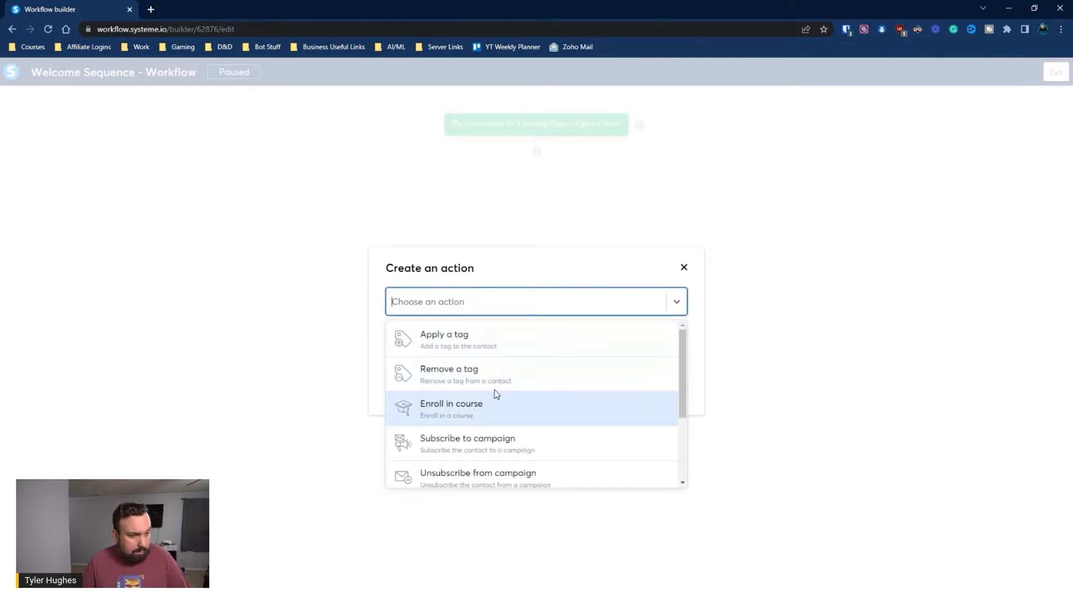
{"action": "scroll", "coordinate": [503, 385], "scroll_direction": "down", "scroll_amount": 1}
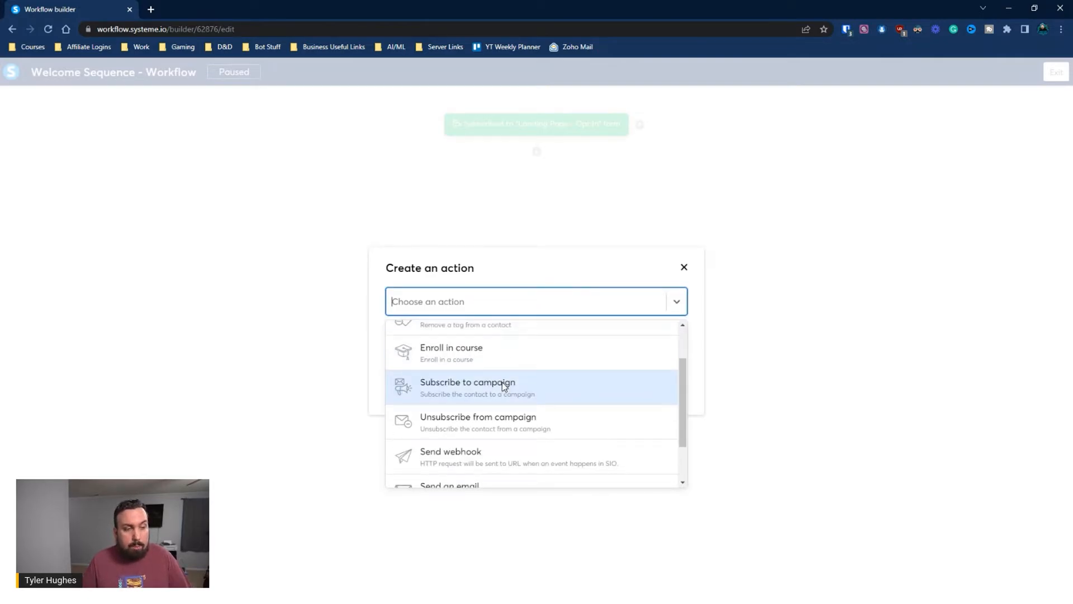
{"action": "scroll", "coordinate": [504, 386], "scroll_direction": "down", "scroll_amount": 1}
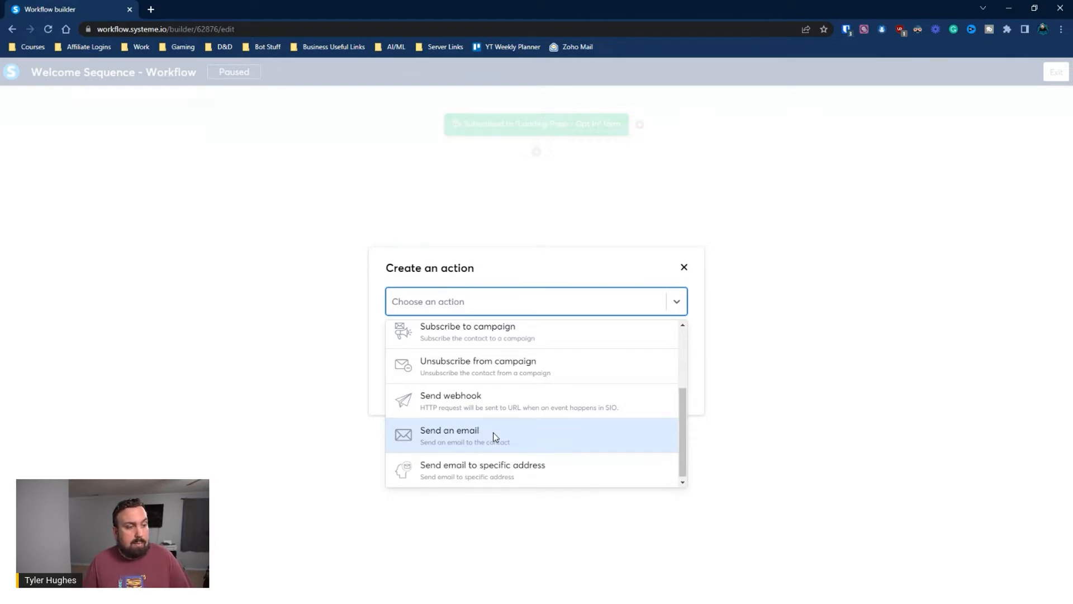
{"action": "left_click", "coordinate": [492, 431]}
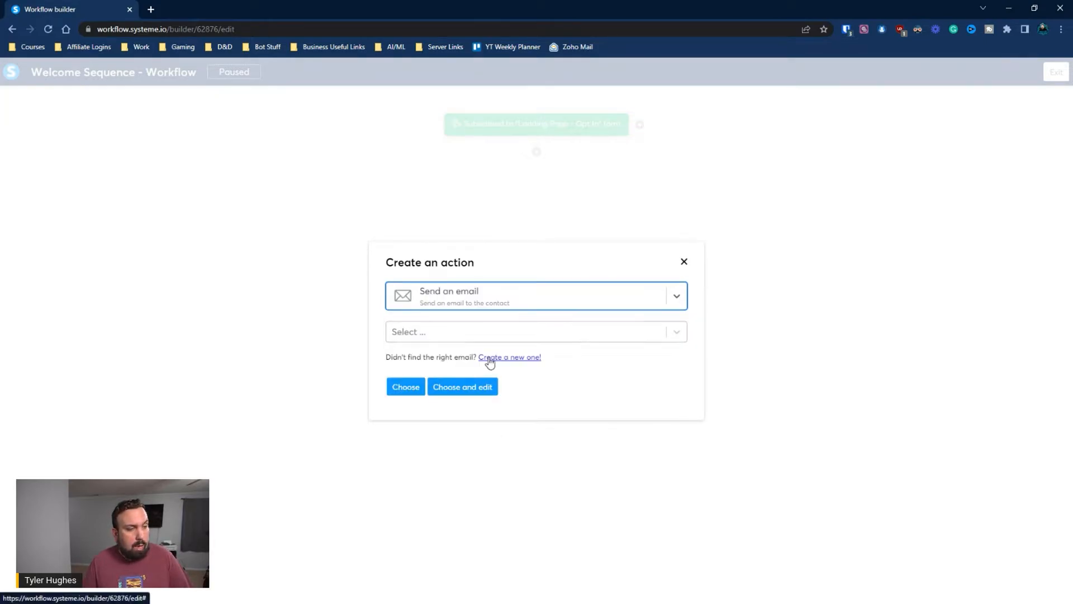
Create a new email titled 'Welcome to the Community!' for this step and open its editor
{"action": "left_click", "coordinate": [491, 324]}
{"action": "left_click", "coordinate": [492, 324]}
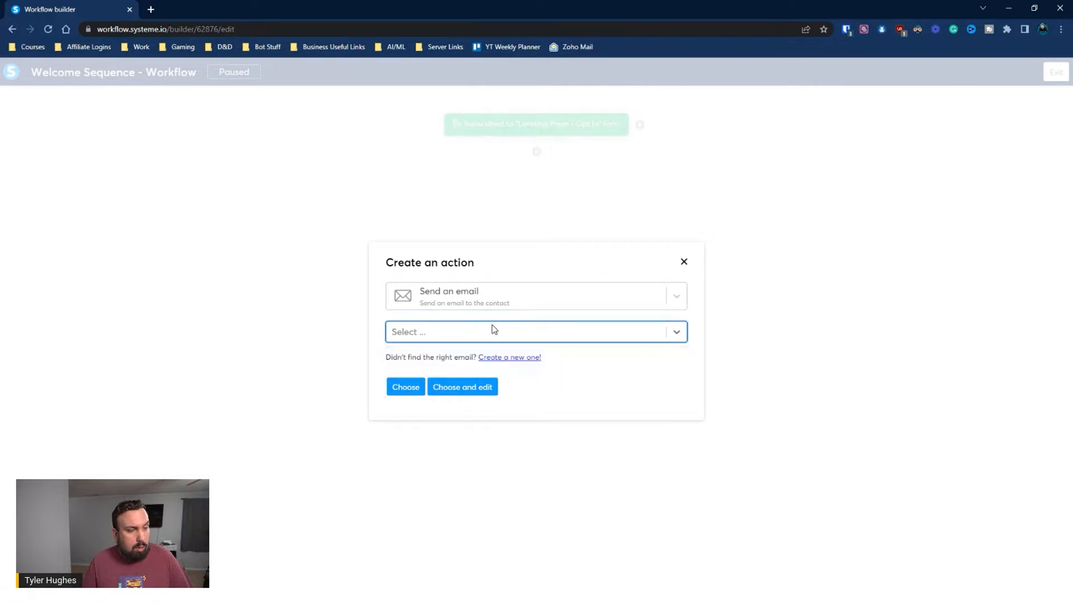
{"action": "left_click", "coordinate": [509, 361]}
{"action": "left_click", "coordinate": [443, 300]}
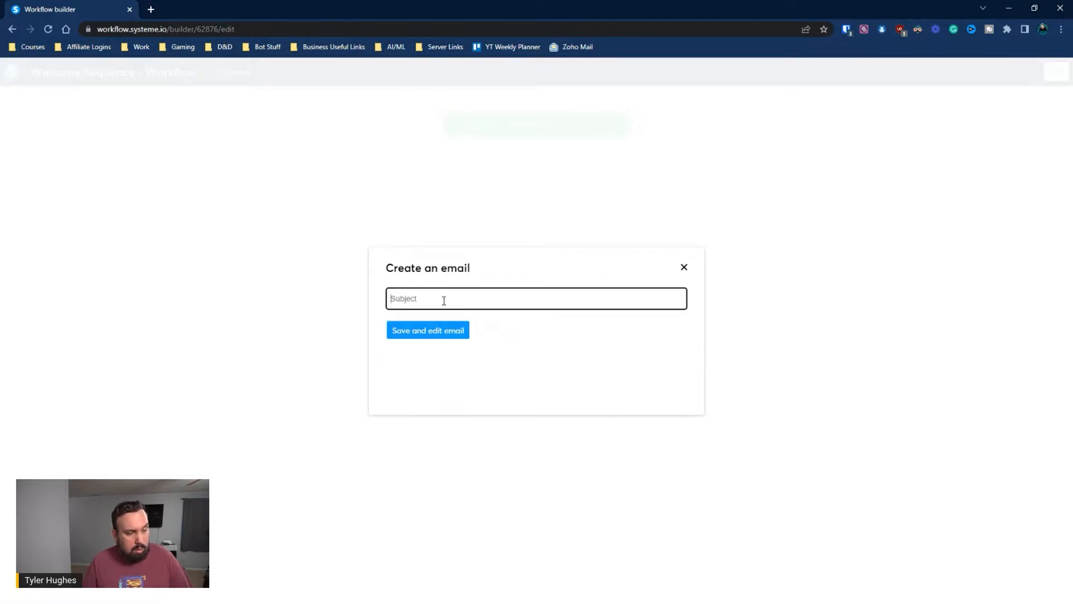
{"action": "type", "text": "W"}
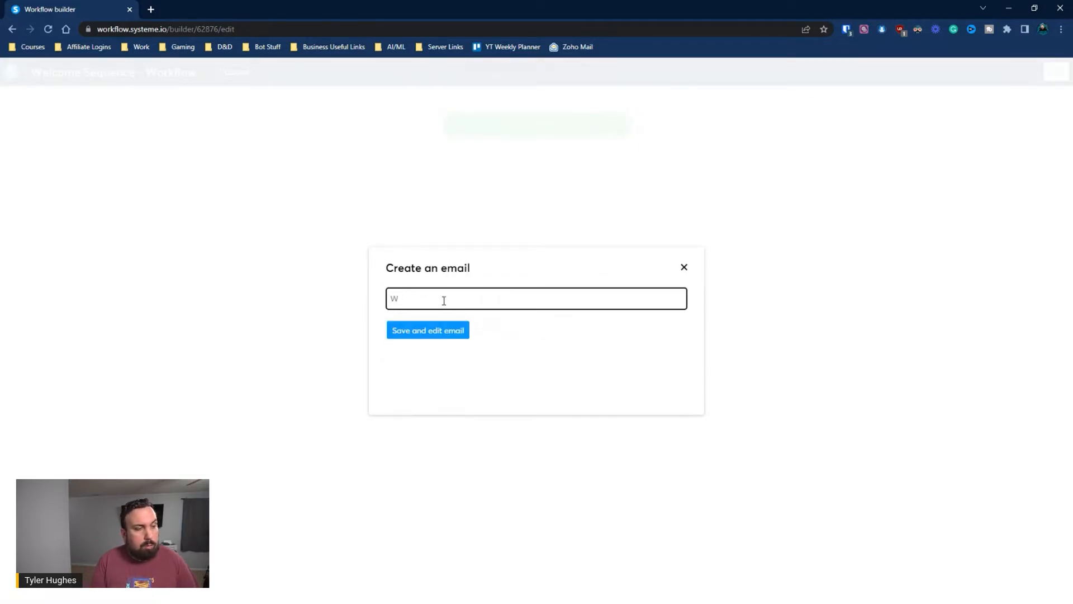
{"action": "type", "text": "elcome to the C"}
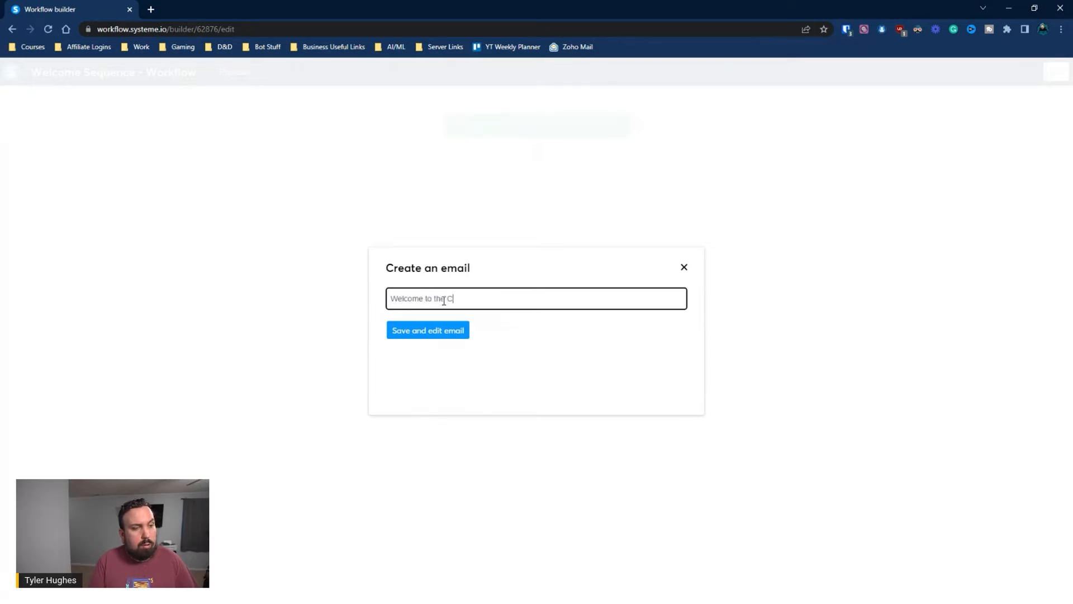
{"action": "type", "text": "ommun"}
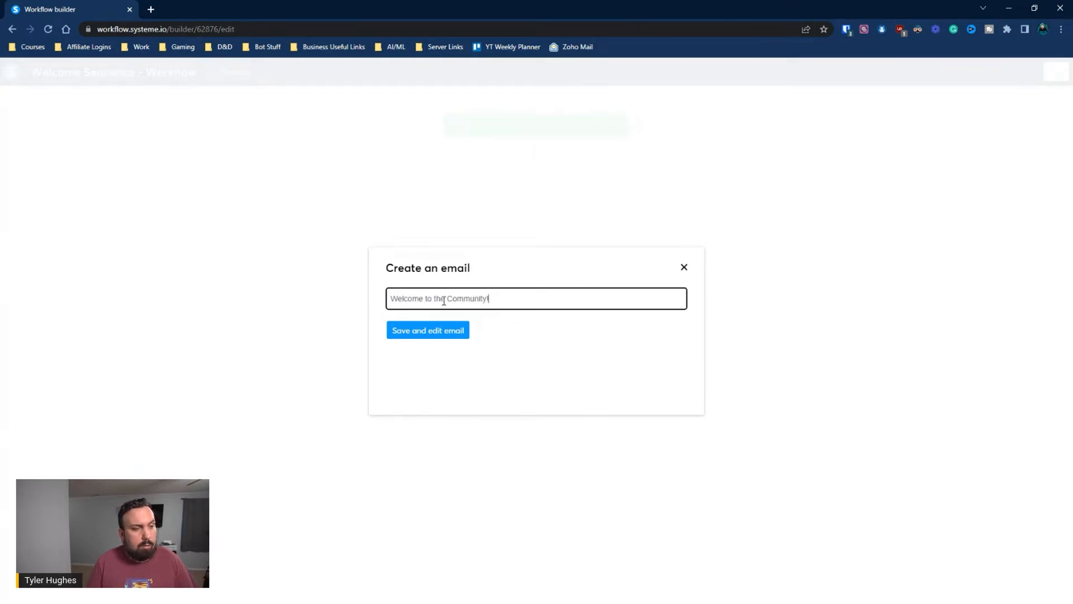
{"action": "type", "text": "ity!"}
{"action": "left_click", "coordinate": [426, 331]}
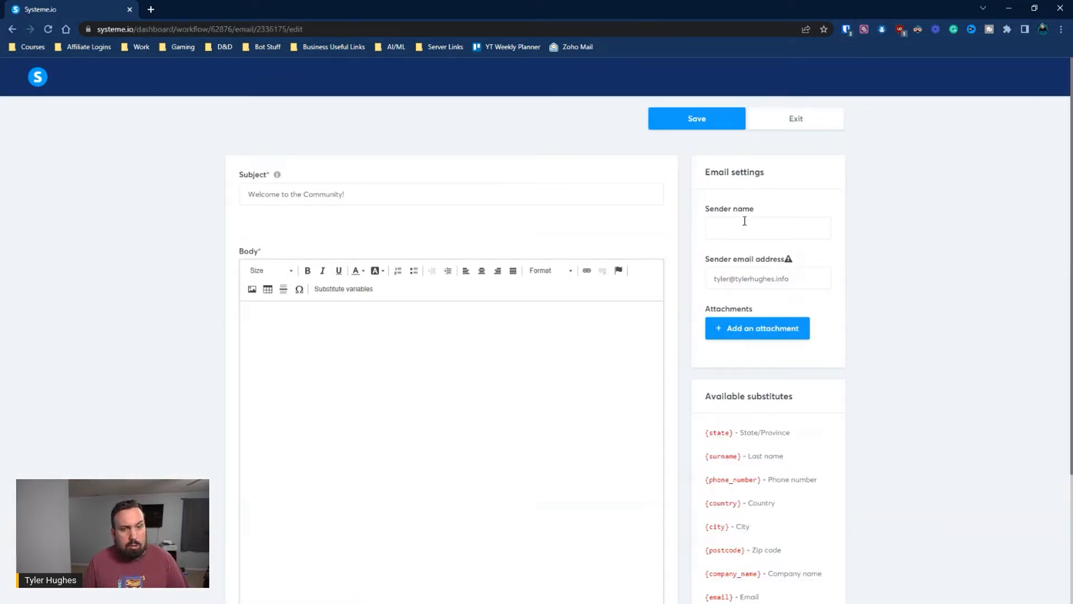
Replace the welcome email's sender address and fill in the sender name
{"action": "left_click_drag", "start_coordinate": [811, 274], "coordinate": [672, 273]}
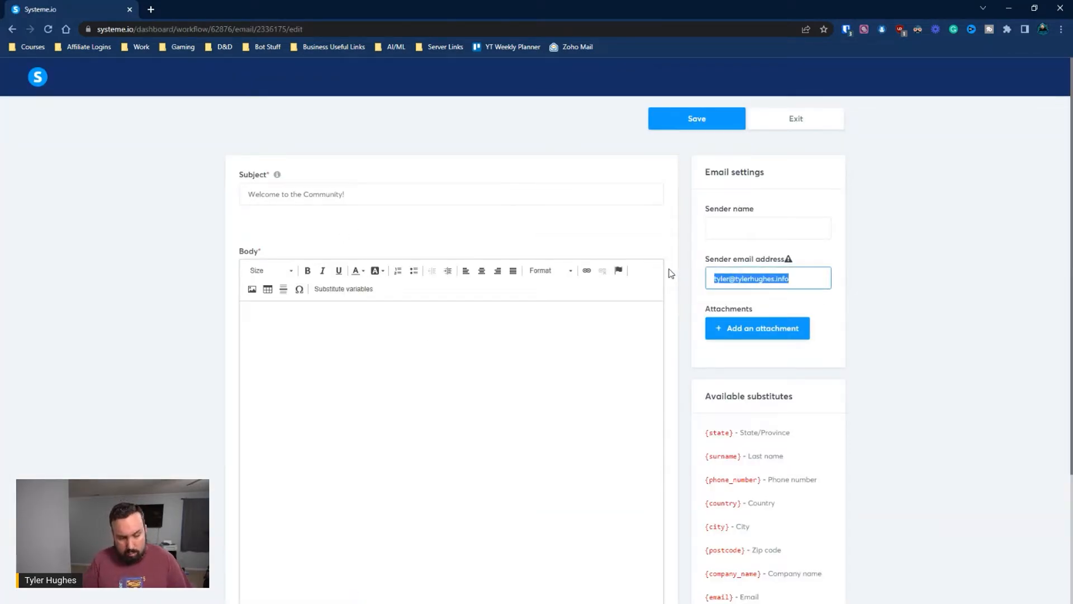
{"action": "key", "text": "BackSpace"}
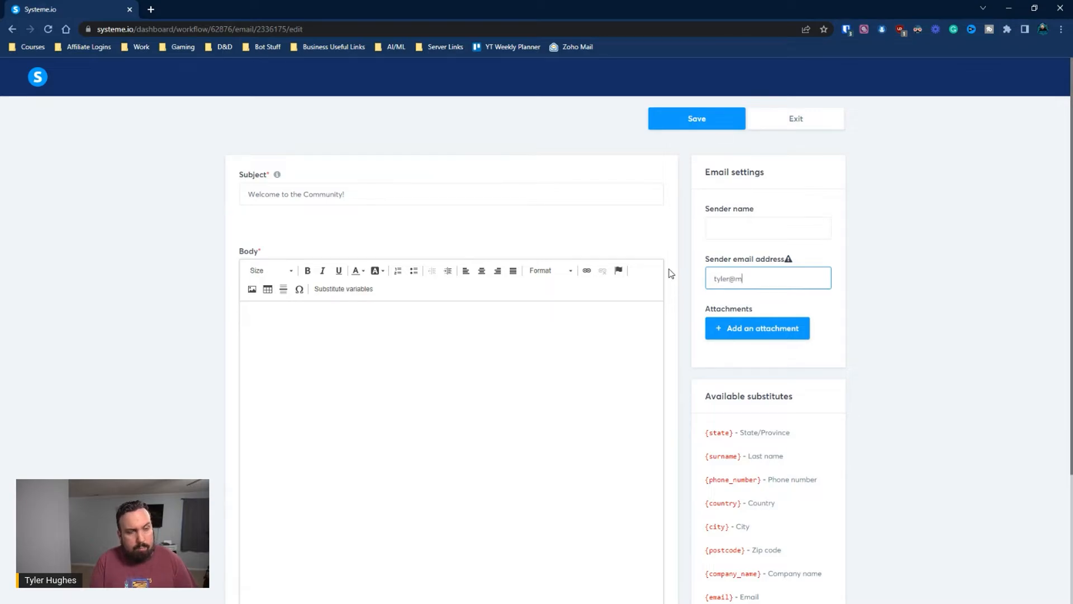
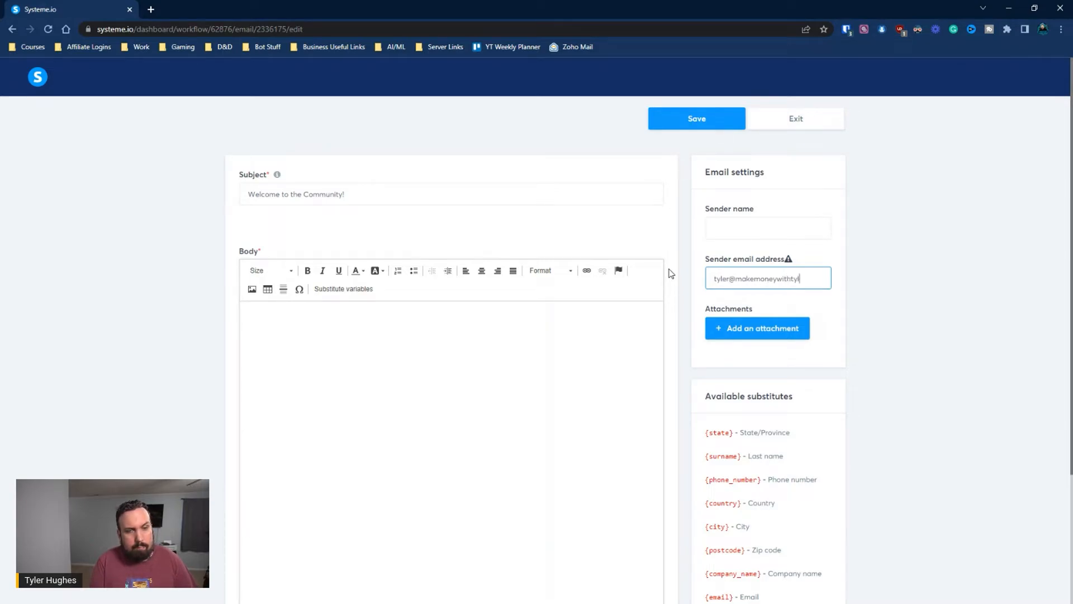
{"action": "left_click", "coordinate": [729, 227]}
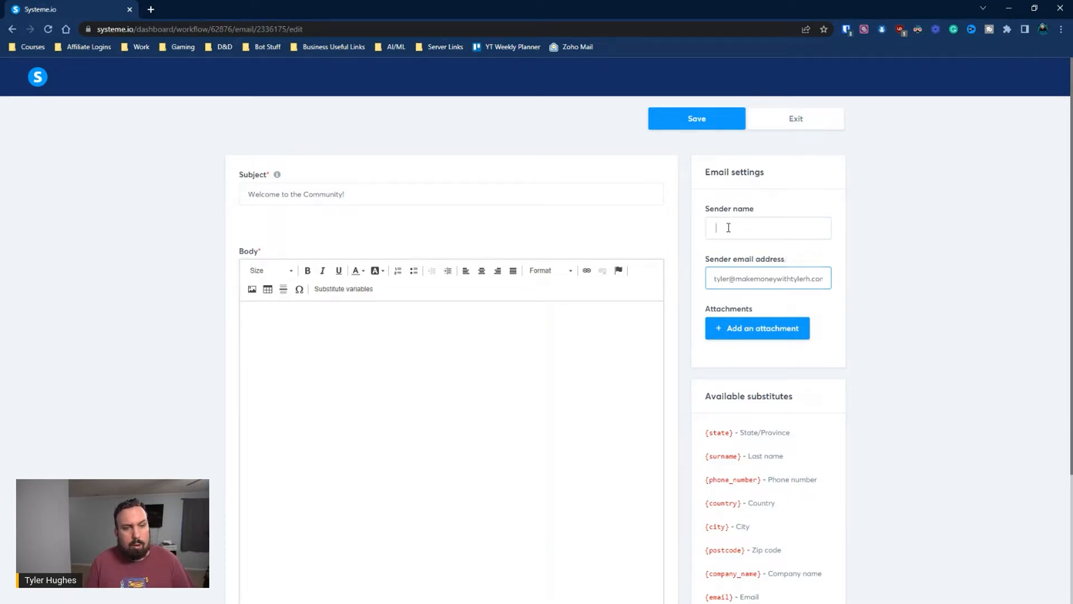
{"action": "type", "text": "Tyler H"}
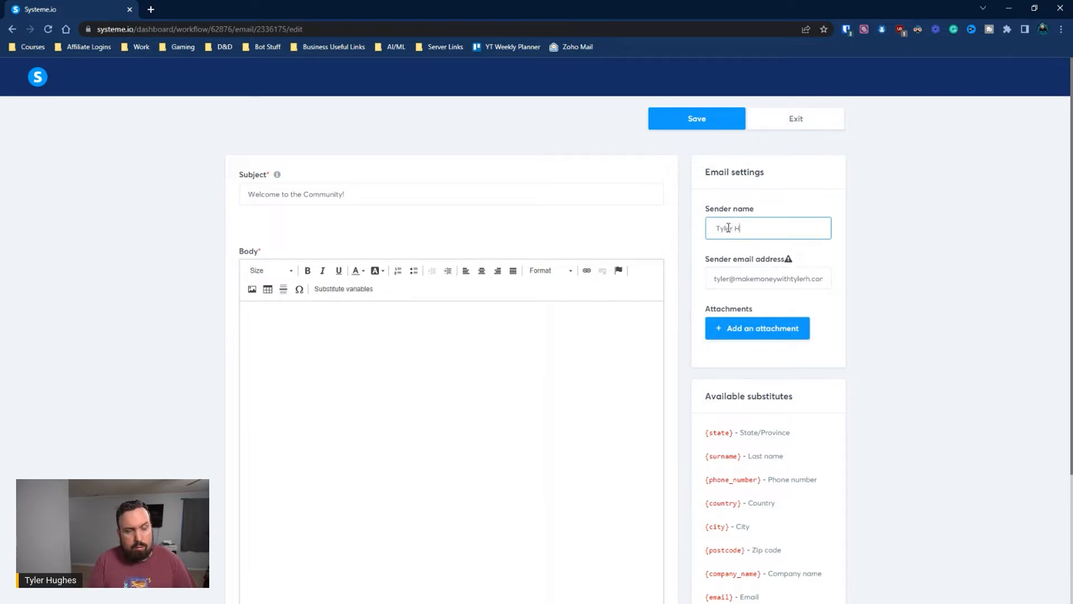
{"action": "type", "text": "ughes"}
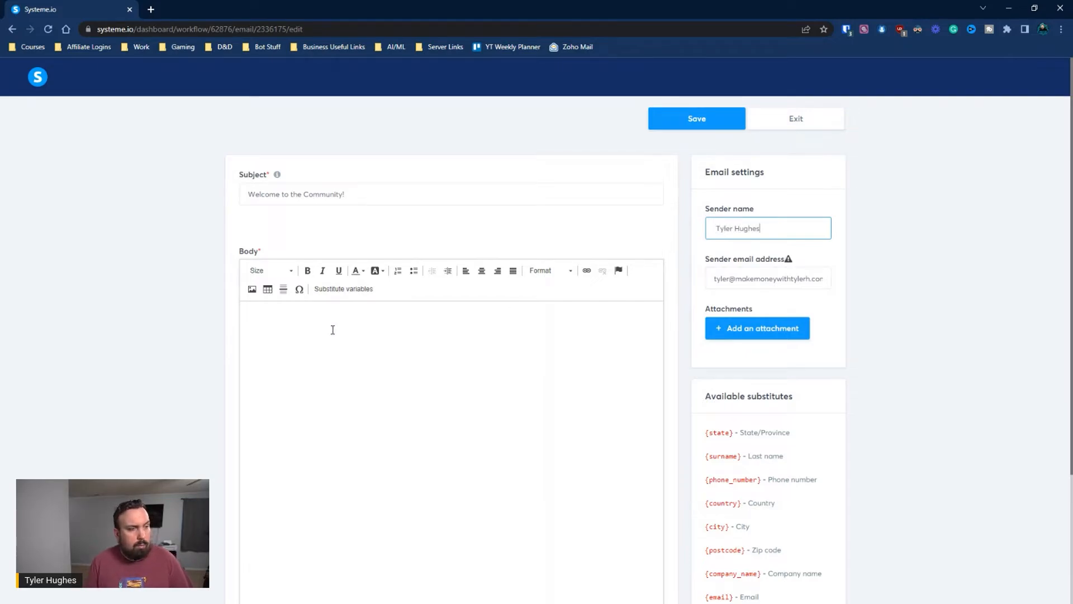
Paste the prepared welcome message and swap the typed placeholder for the First name variable after Hi
{"action": "left_click", "coordinate": [332, 330]}
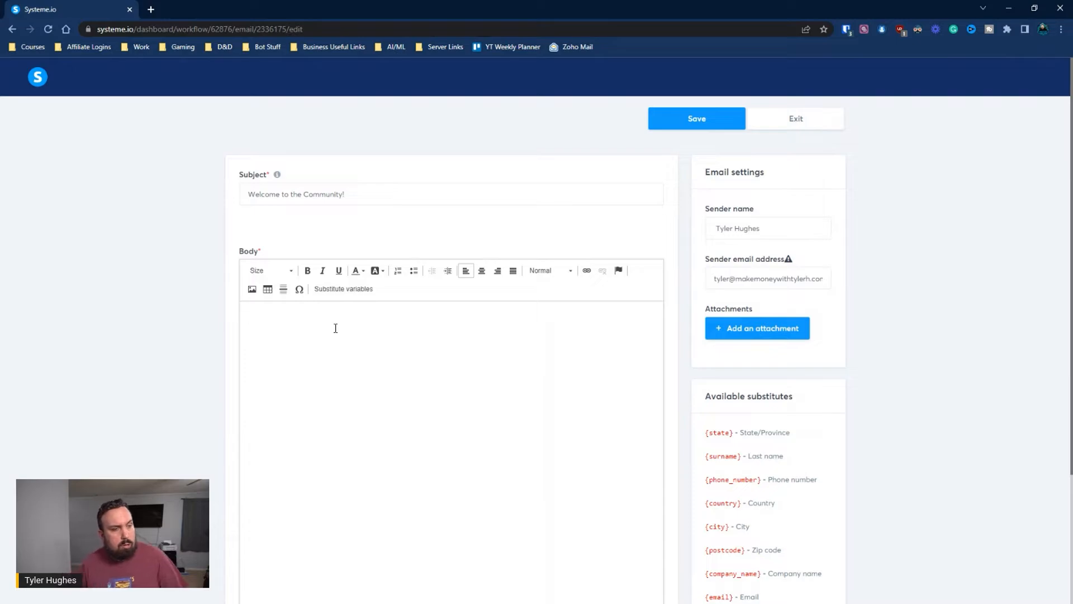
{"action": "key", "text": "super+v"}
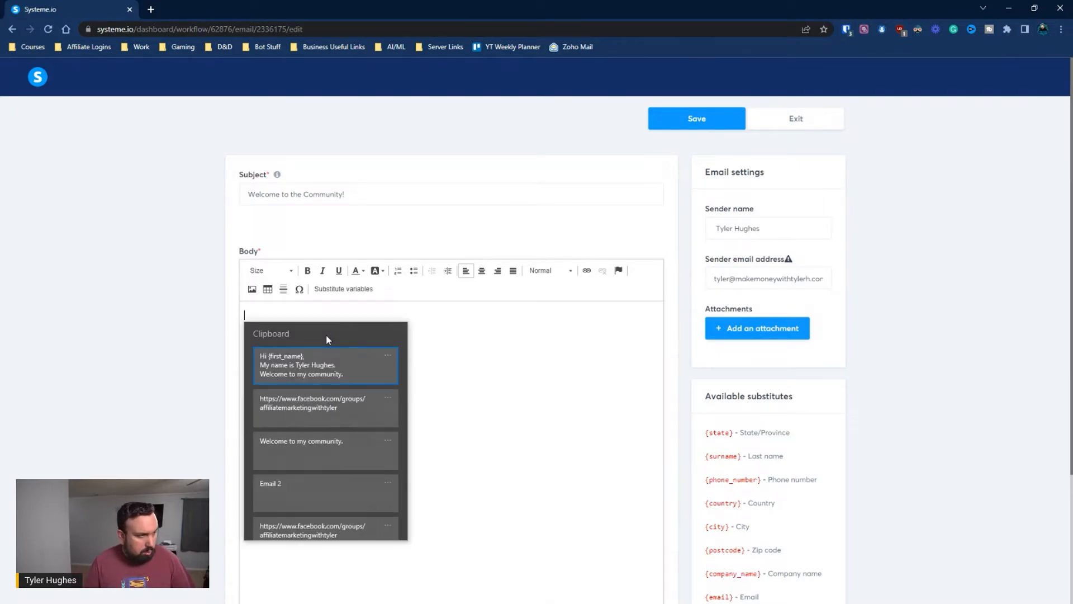
{"action": "left_click", "coordinate": [313, 372]}
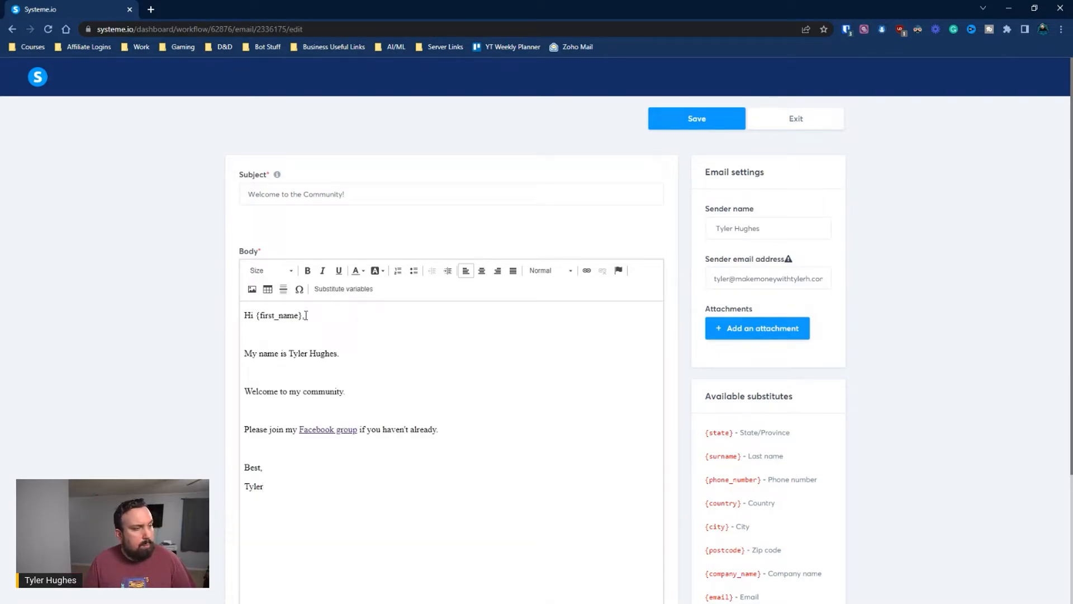
{"action": "left_click_drag", "start_coordinate": [305, 315], "coordinate": [258, 319]}
{"action": "key", "text": "BackSpace"}
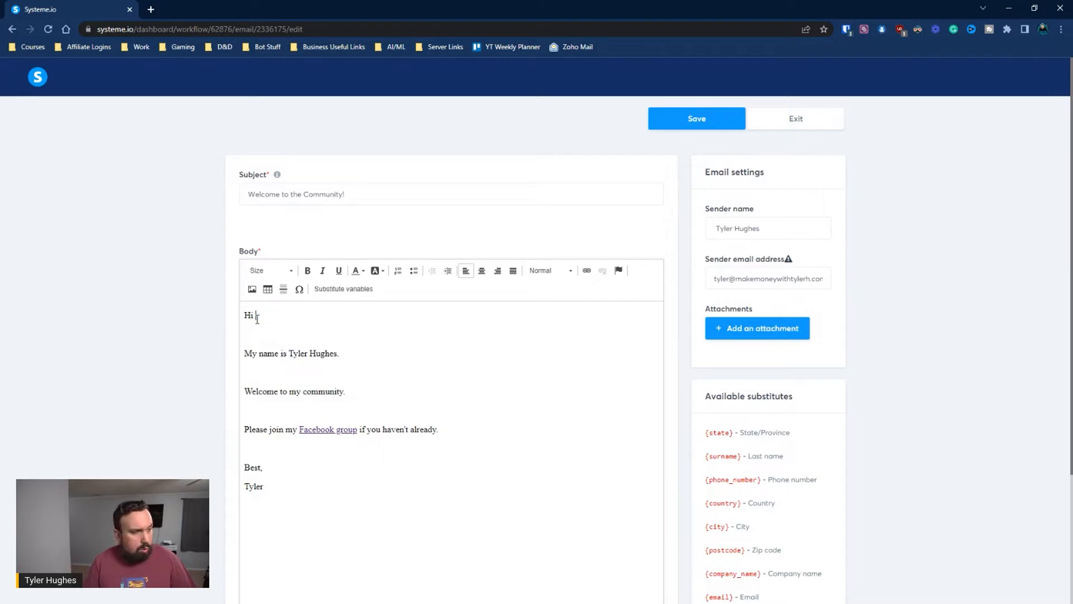
{"action": "left_click", "coordinate": [337, 287]}
{"action": "left_click", "coordinate": [468, 297]}
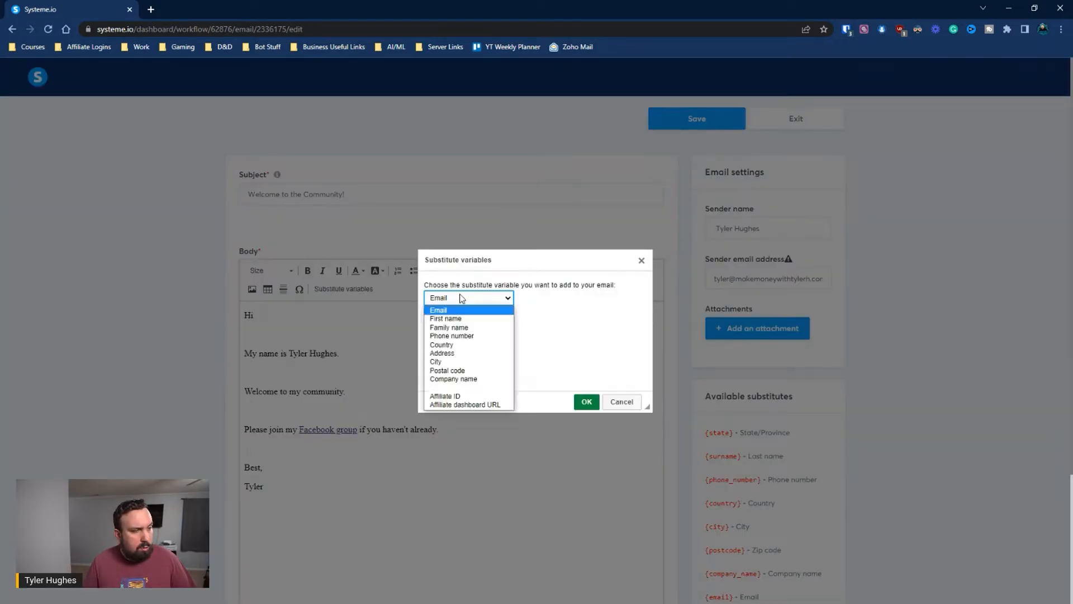
{"action": "left_click", "coordinate": [456, 321]}
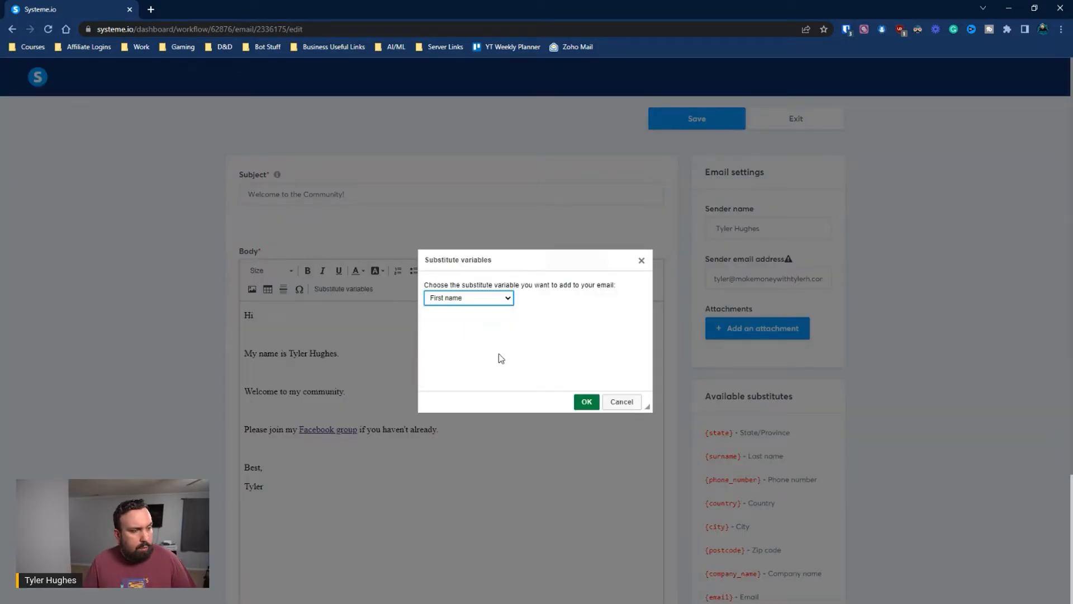
{"action": "left_click", "coordinate": [586, 401]}
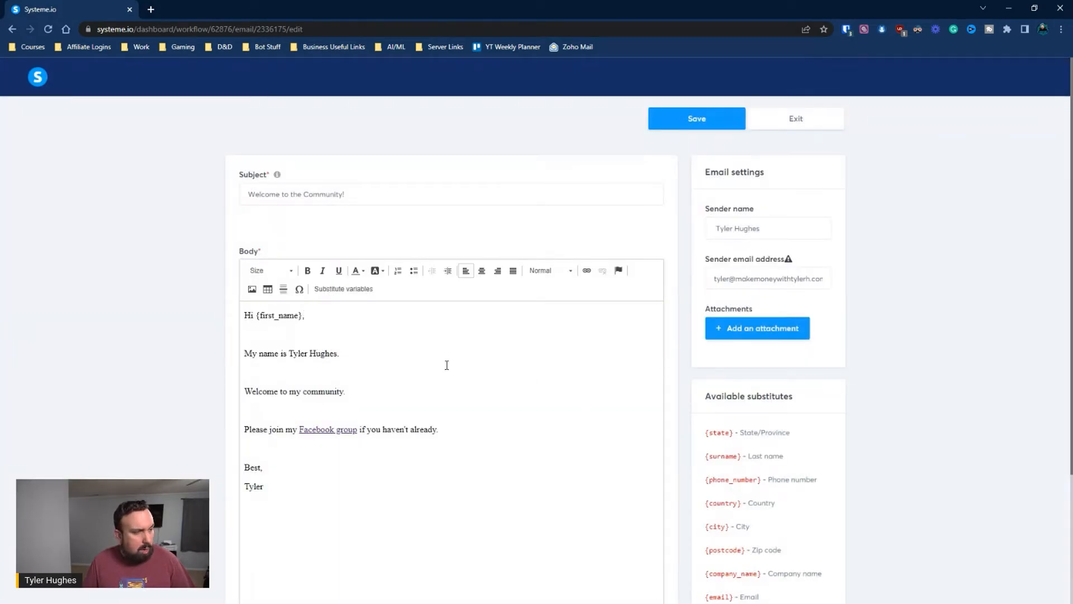
Remove the blank lines between paragraphs and above the sign-off, then save the email
{"action": "scroll", "coordinate": [321, 342], "scroll_direction": "down", "scroll_amount": 2}
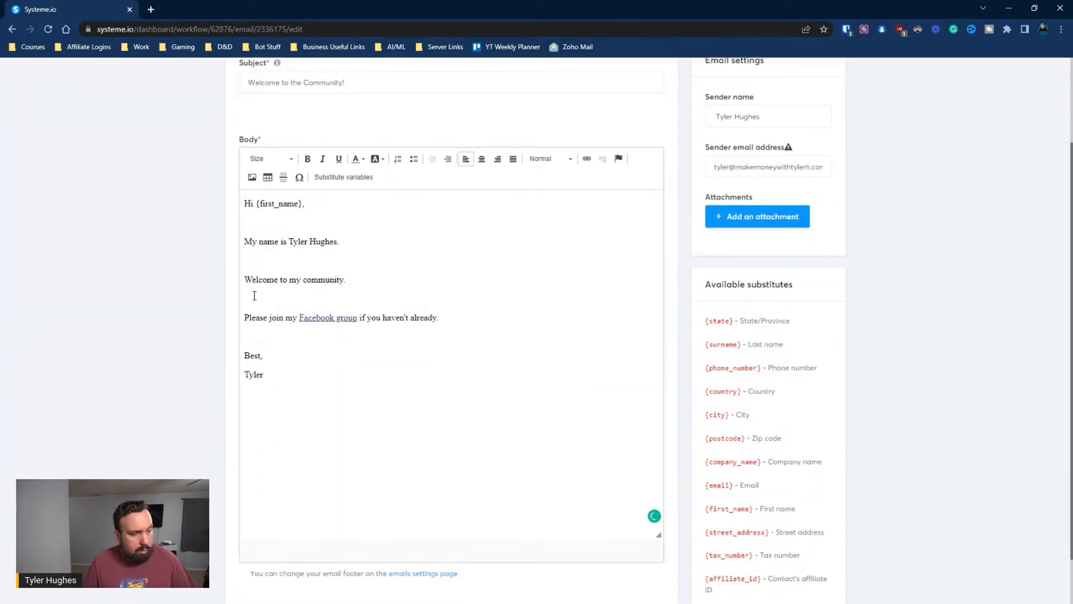
{"action": "key", "text": "BackSpace"}
{"action": "key", "text": "Up"}
{"action": "key", "text": "BackSpace"}
{"action": "key", "text": "Up"}
{"action": "key", "text": "BackSpace"}
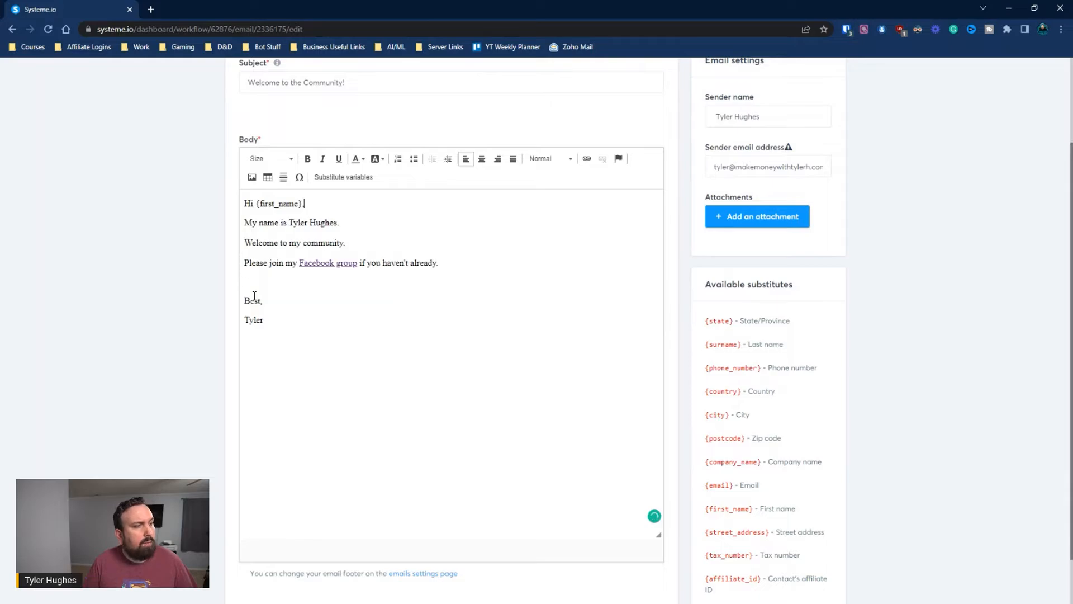
{"action": "key", "text": "Delete"}
{"action": "key", "text": "Return"}
{"action": "key", "text": "Return"}
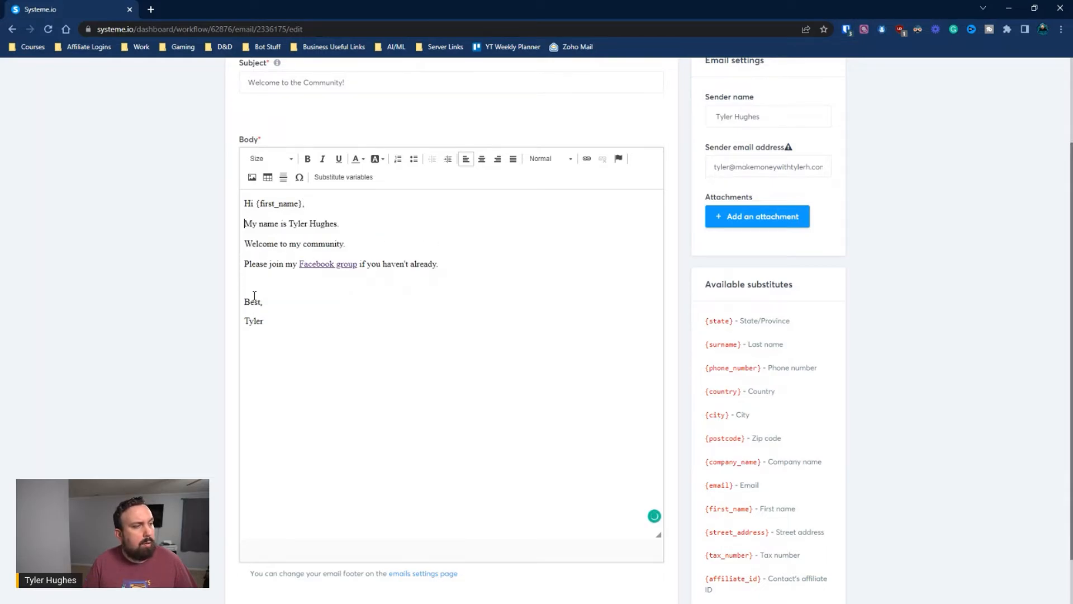
{"action": "key", "text": "Up"}
{"action": "key", "text": "BackSpace"}
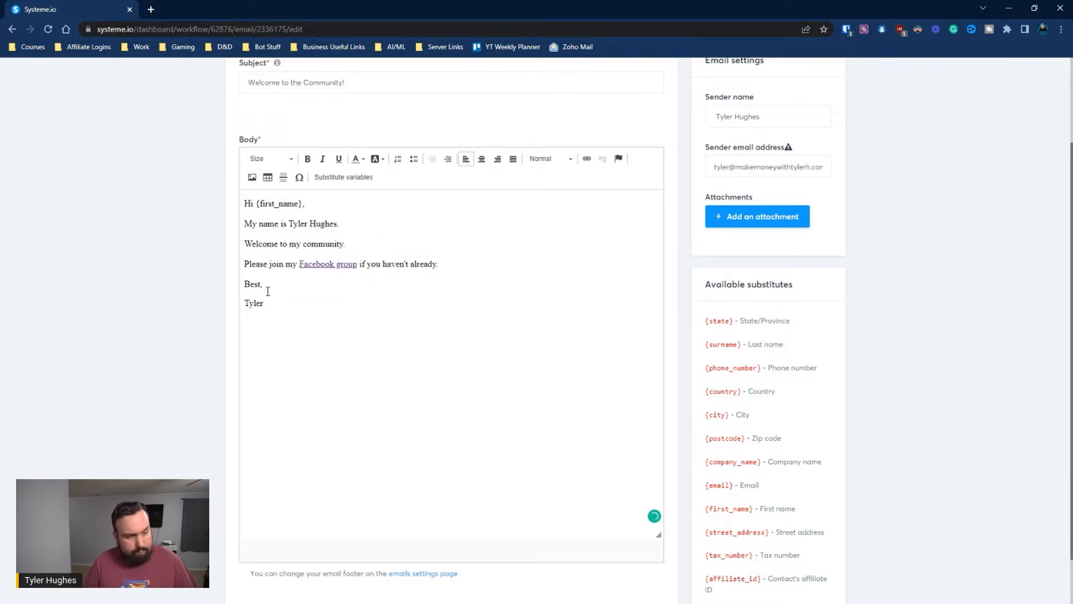
{"action": "key", "text": "Down"}
{"action": "key", "text": "Delete"}
{"action": "key", "text": "Return"}
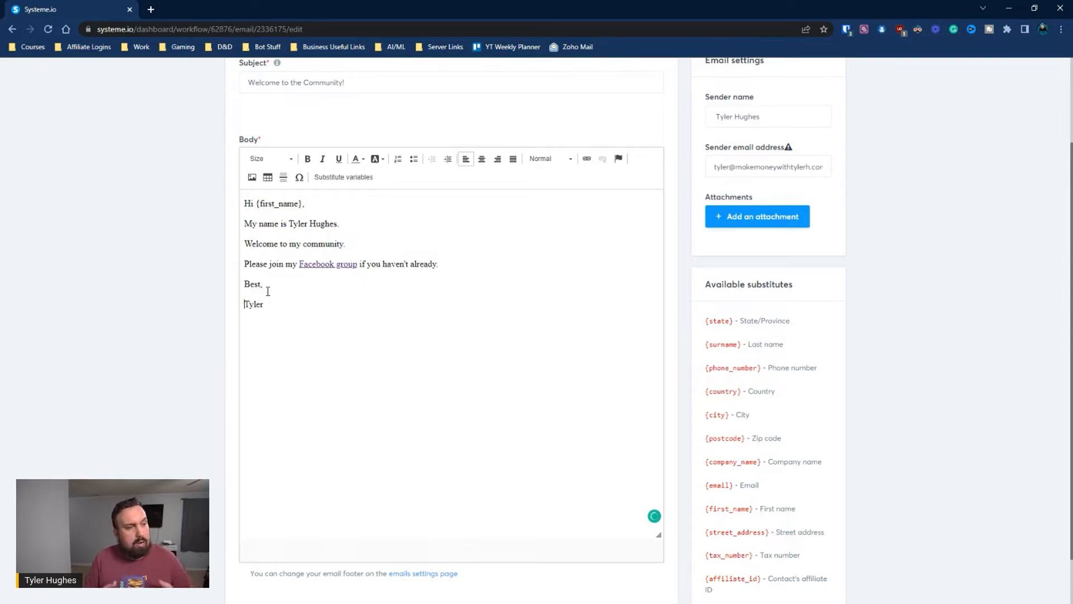
{"action": "scroll", "coordinate": [268, 291], "scroll_direction": "up", "scroll_amount": 1}
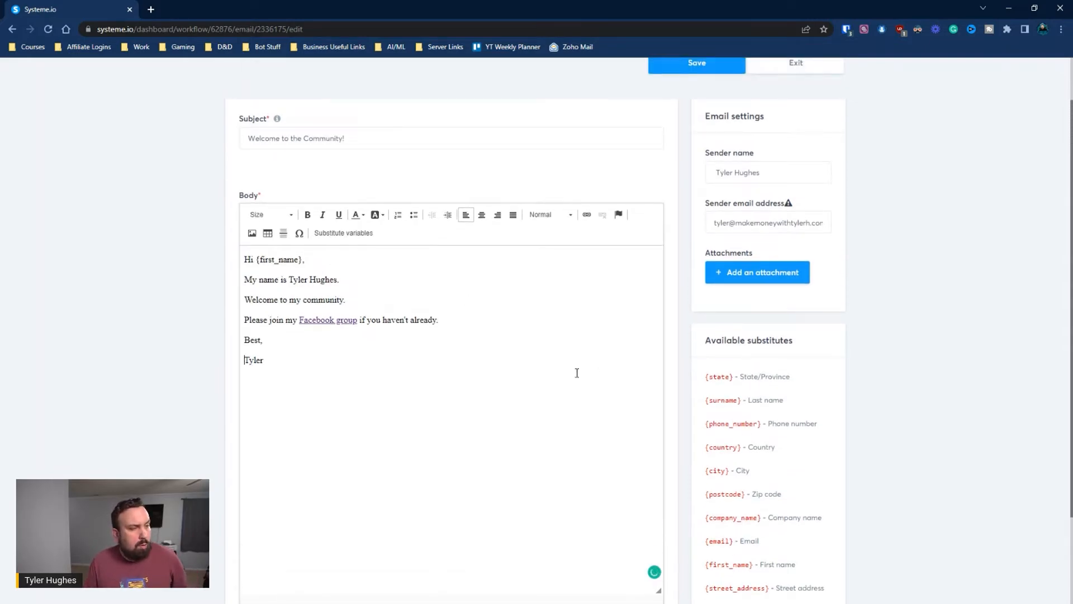
{"action": "scroll", "coordinate": [567, 309], "scroll_direction": "down", "scroll_amount": 2}
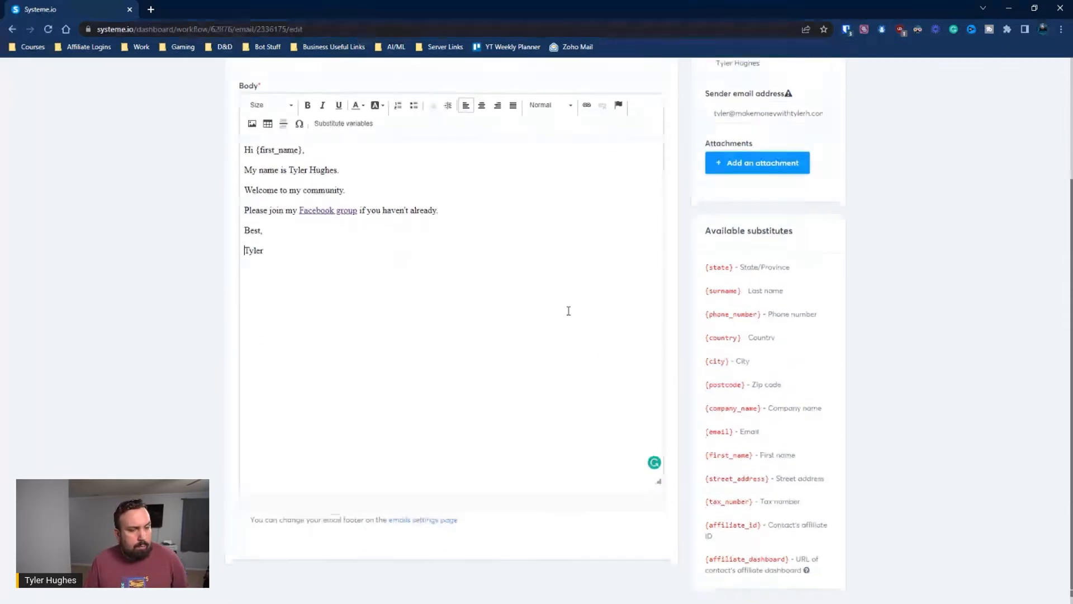
{"action": "scroll", "coordinate": [567, 309], "scroll_direction": "up", "scroll_amount": 3}
{"action": "left_click", "coordinate": [718, 124]}
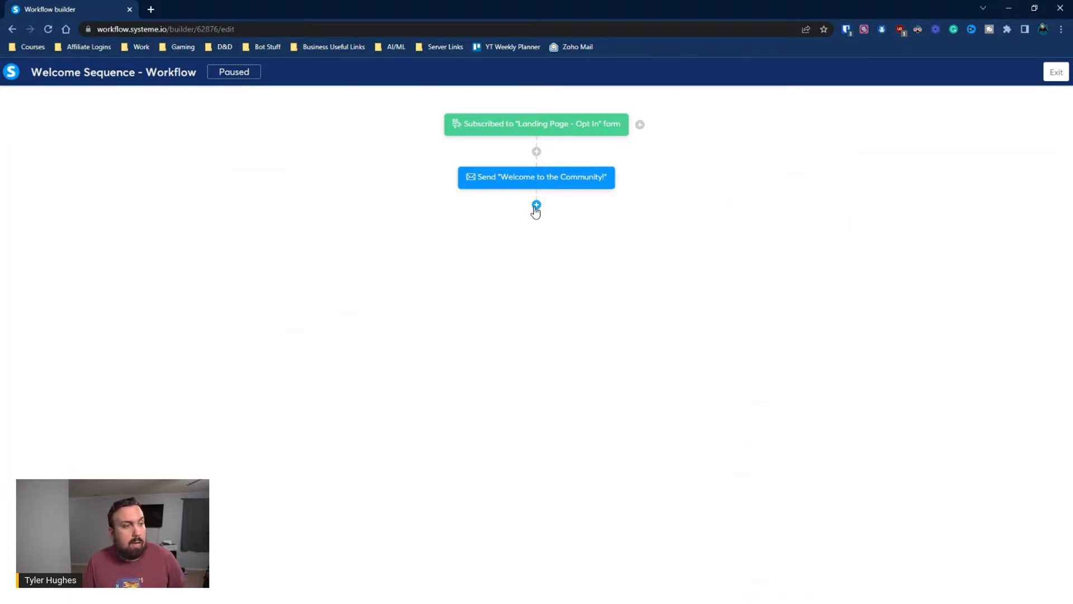
Add a Wait step of 1 day after the welcome email
{"action": "left_click", "coordinate": [536, 205]}
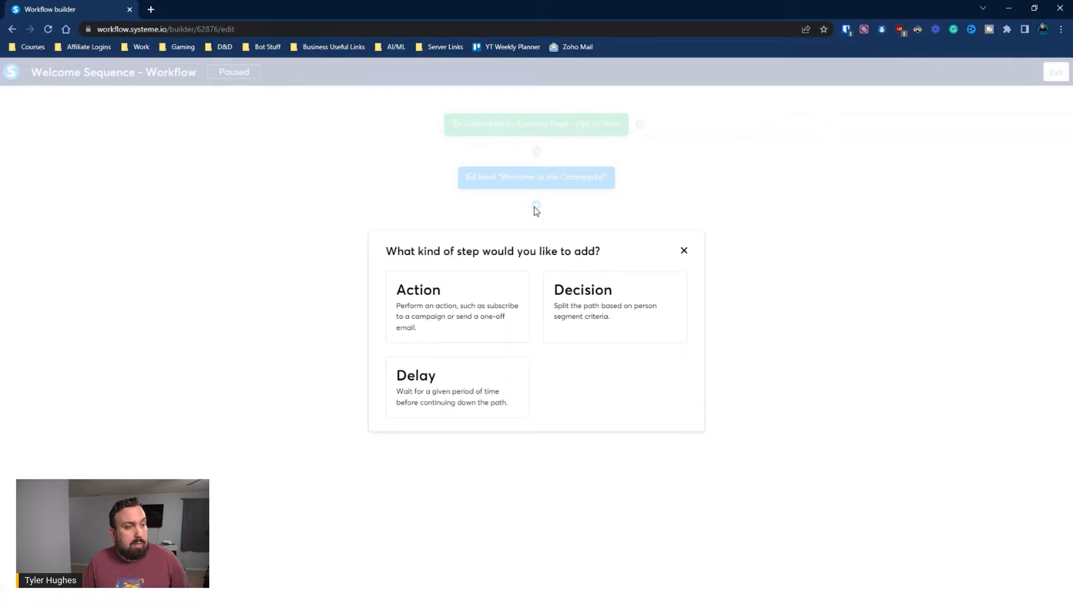
{"action": "left_click", "coordinate": [491, 389]}
{"action": "left_click", "coordinate": [500, 329]}
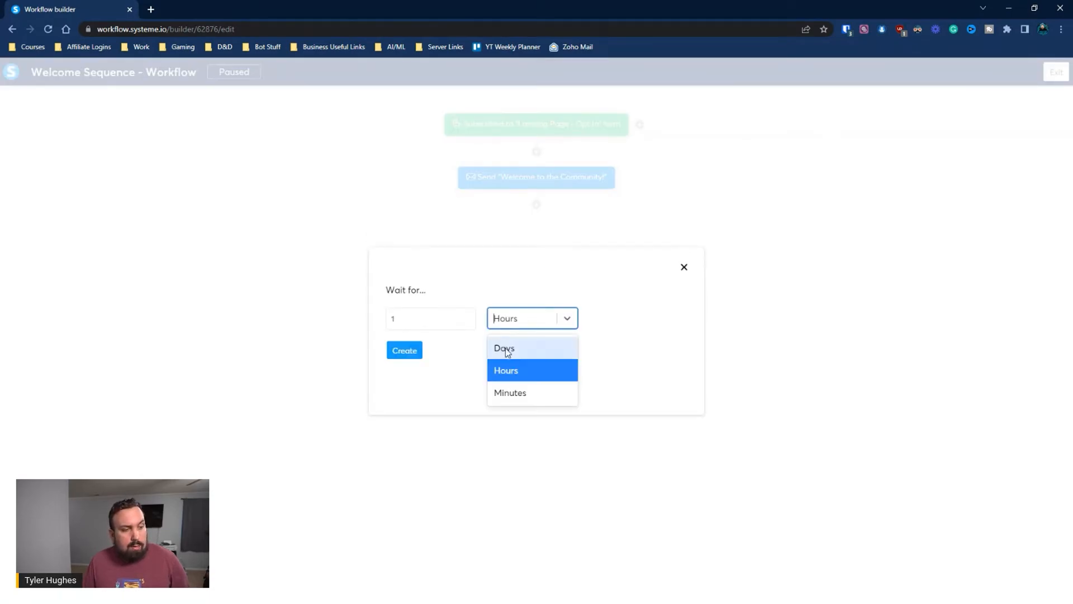
{"action": "left_click", "coordinate": [508, 352]}
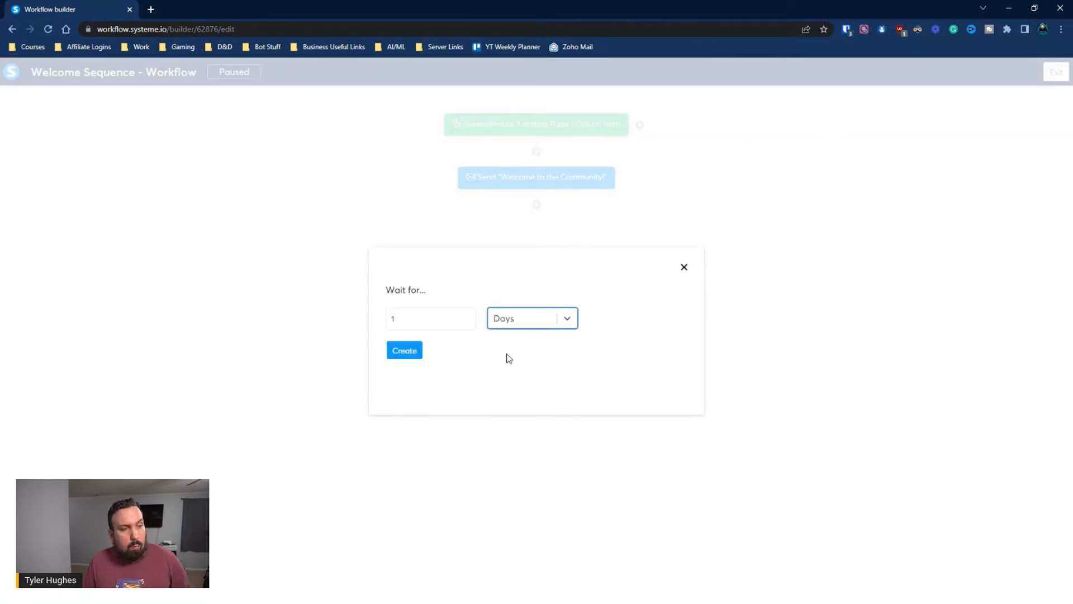
{"action": "left_click", "coordinate": [406, 351]}
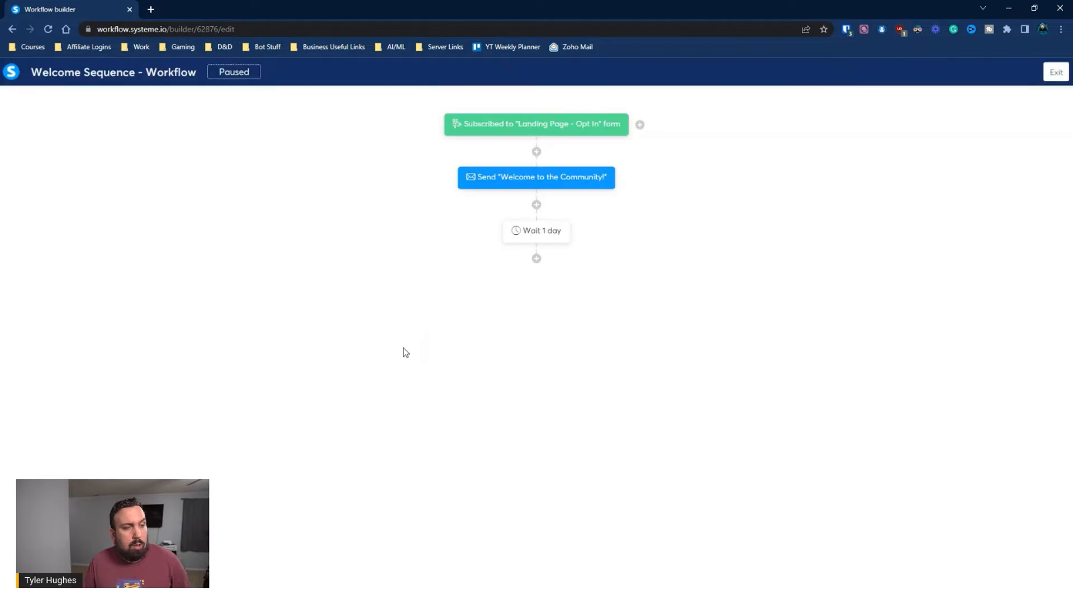
Add a Send an email action with a new email titled 'Email 2' and open its editor
{"action": "left_click", "coordinate": [537, 258]}
{"action": "left_click", "coordinate": [487, 316]}
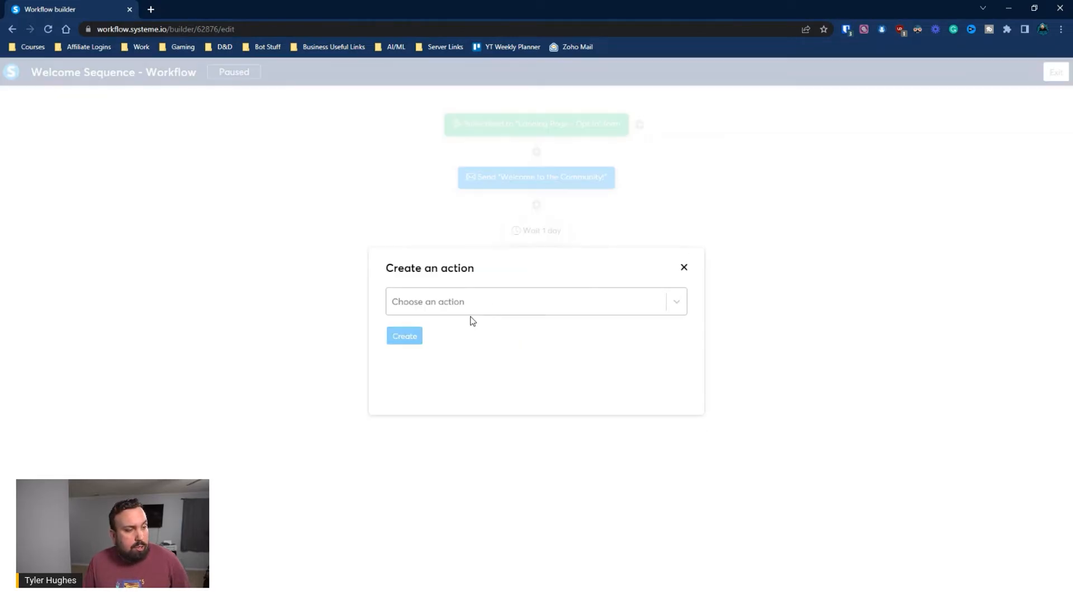
{"action": "left_click", "coordinate": [462, 306]}
{"action": "scroll", "coordinate": [450, 417], "scroll_direction": "down", "scroll_amount": 3}
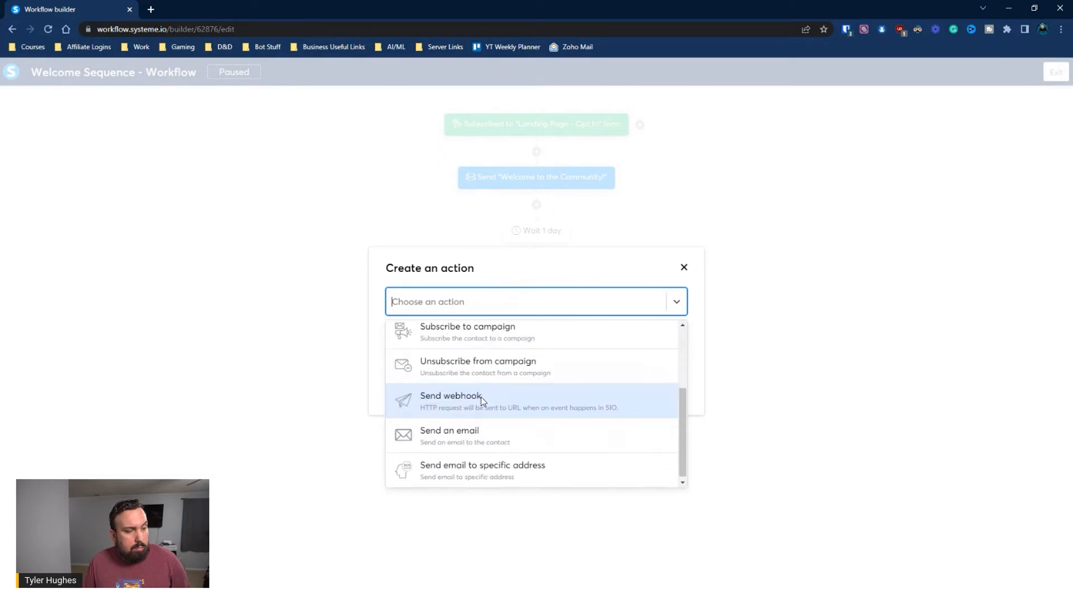
{"action": "left_click", "coordinate": [469, 435]}
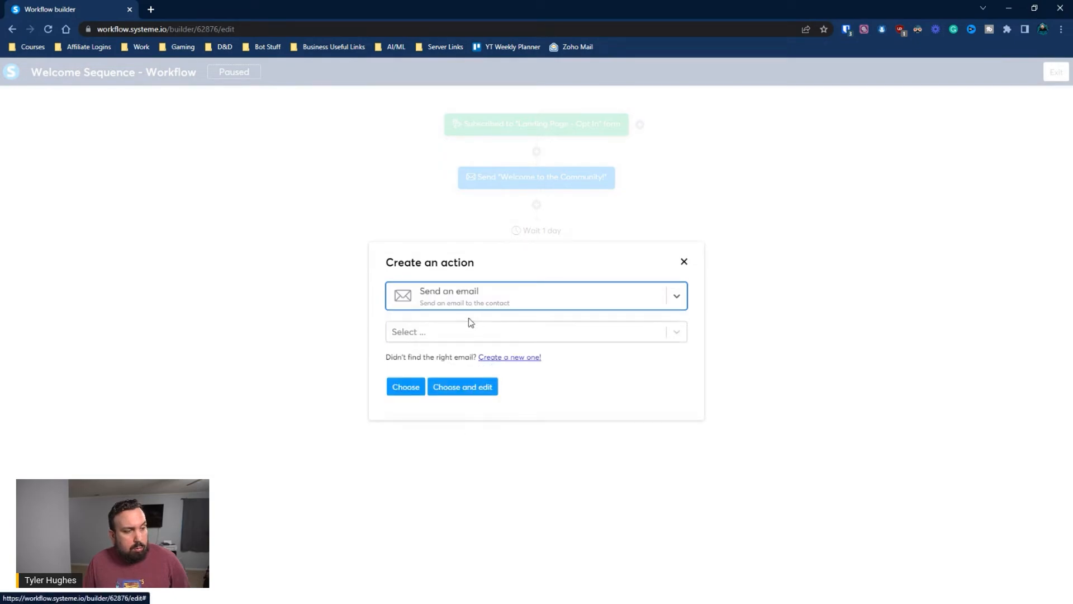
{"action": "left_click", "coordinate": [487, 358]}
{"action": "left_click", "coordinate": [418, 298]}
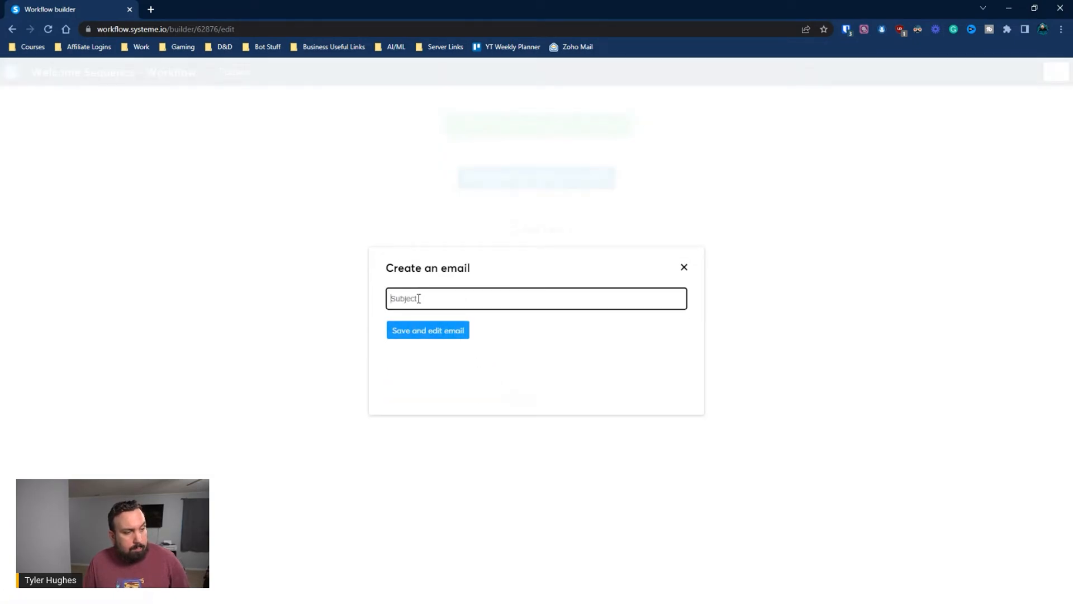
{"action": "type", "text": "Email 2"}
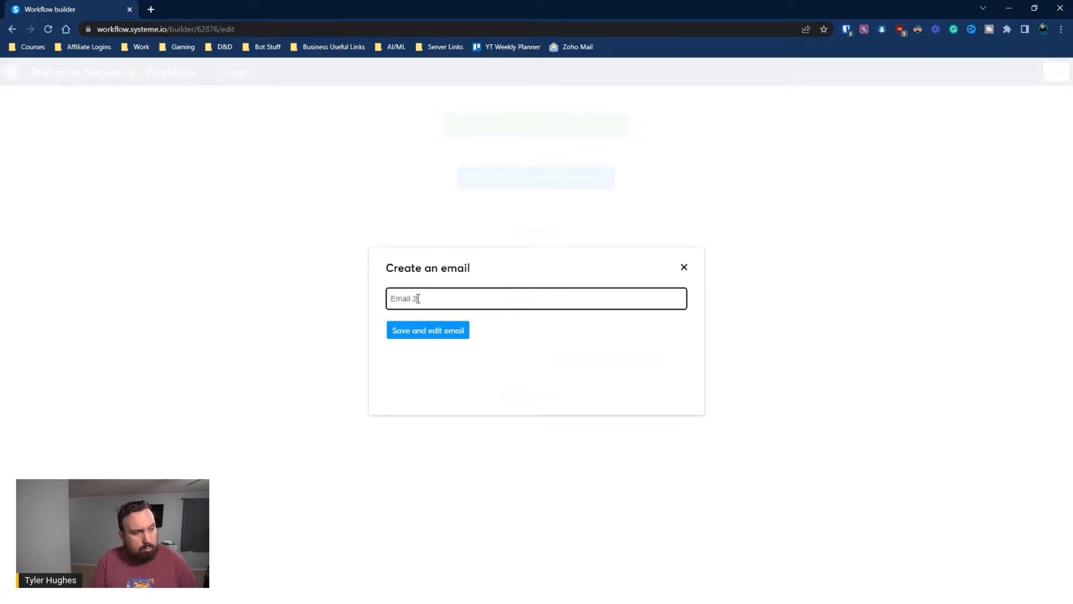
{"action": "left_click", "coordinate": [417, 332]}
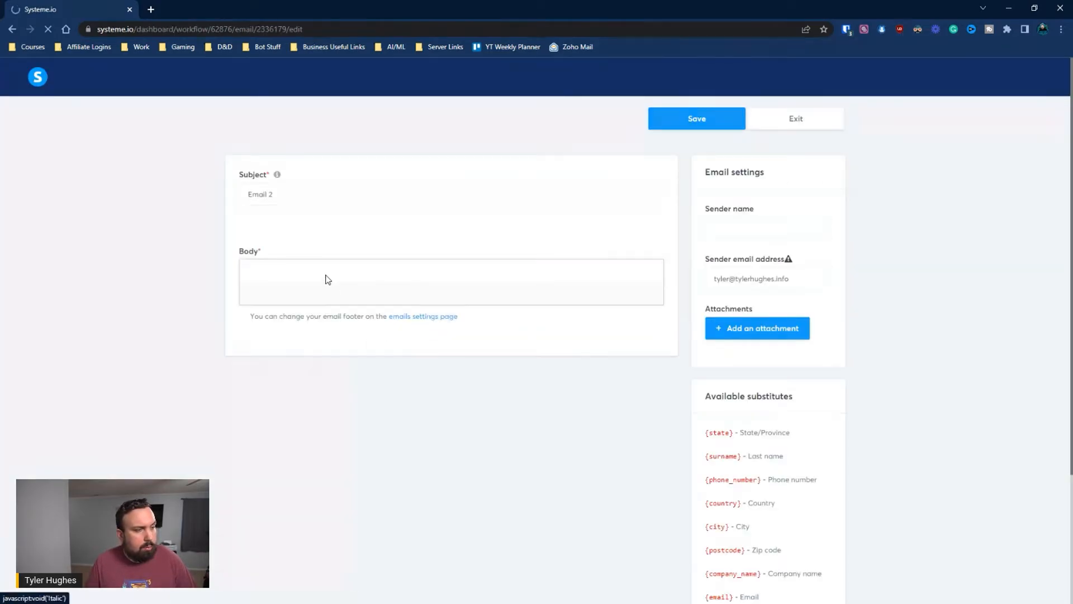
Write the Email 2 body: Hi with the First name variable, 'This is my second email.' and a sign-off
{"action": "left_click", "coordinate": [297, 331]}
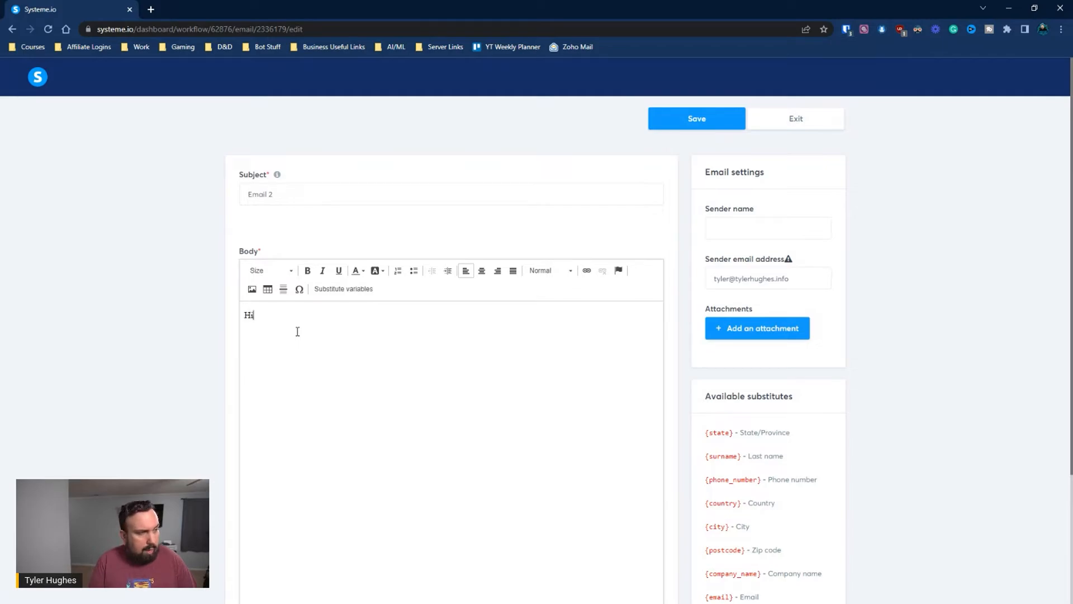
{"action": "left_click", "coordinate": [343, 289]}
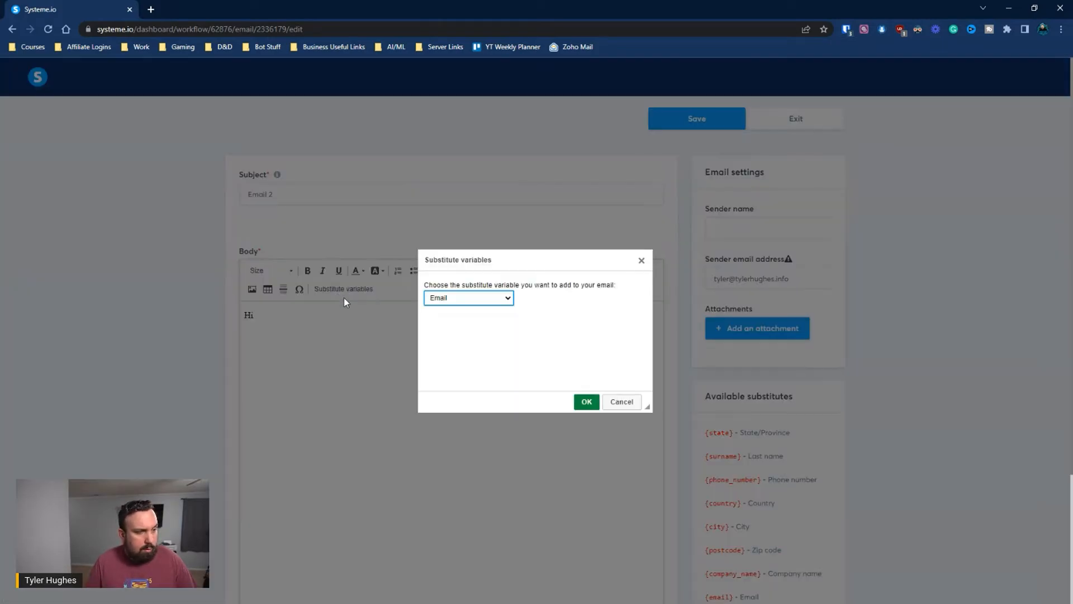
{"action": "left_click", "coordinate": [469, 298]}
{"action": "left_click", "coordinate": [457, 318]}
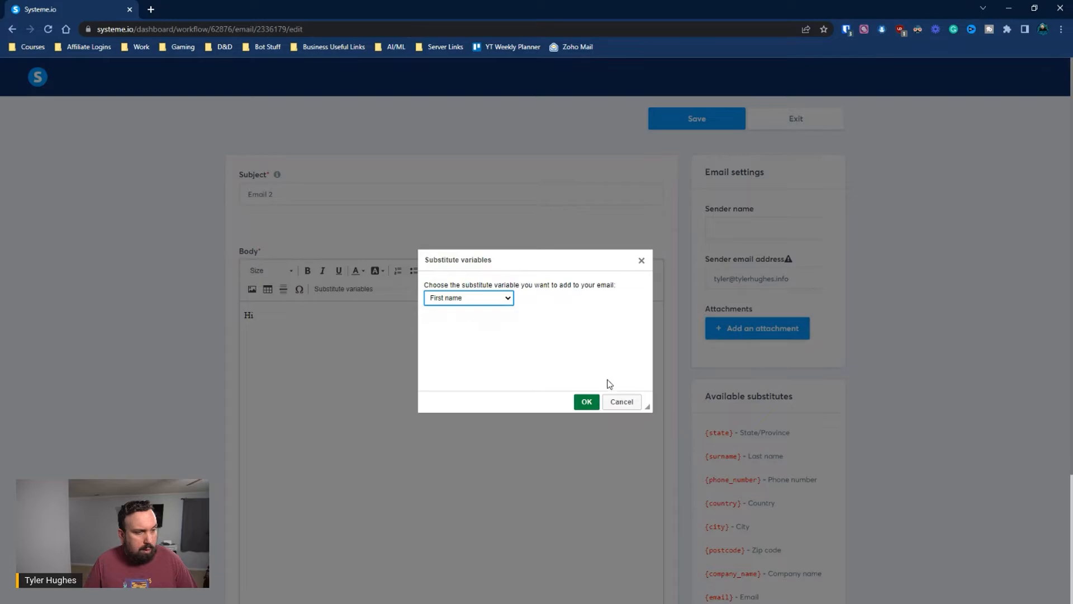
{"action": "left_click", "coordinate": [586, 402]}
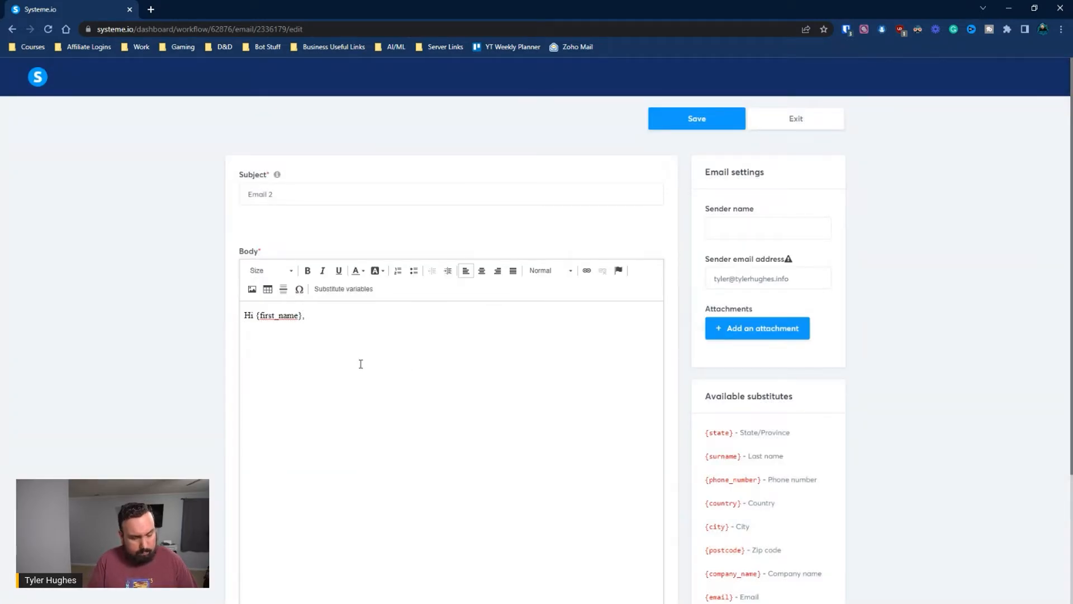
{"action": "key", "text": "Return"}
{"action": "type", "text": "This is my seco"}
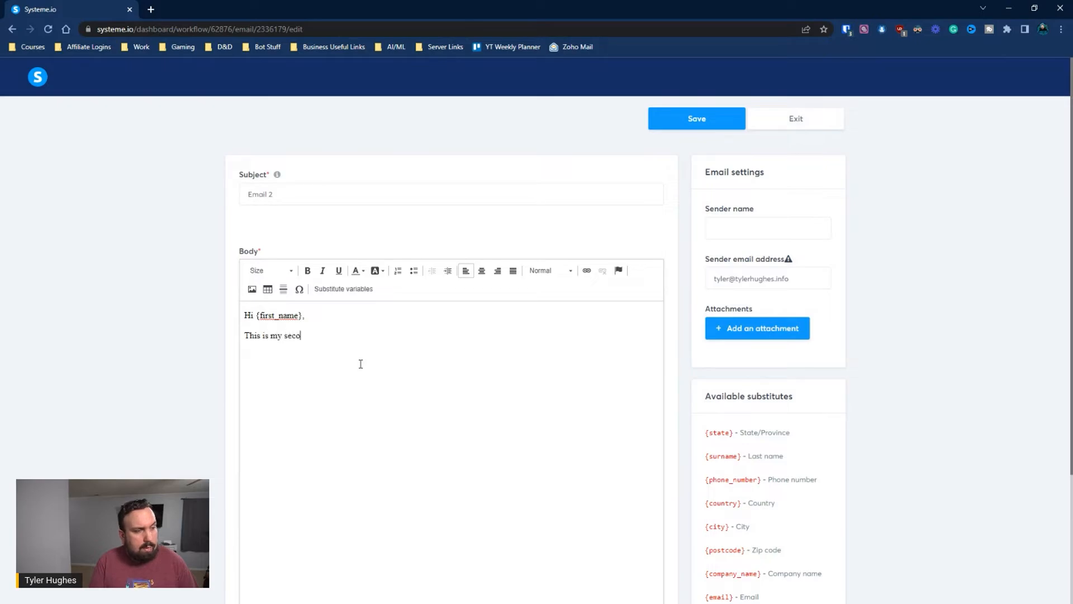
{"action": "type", "text": "nd email.  Best, Ty"}
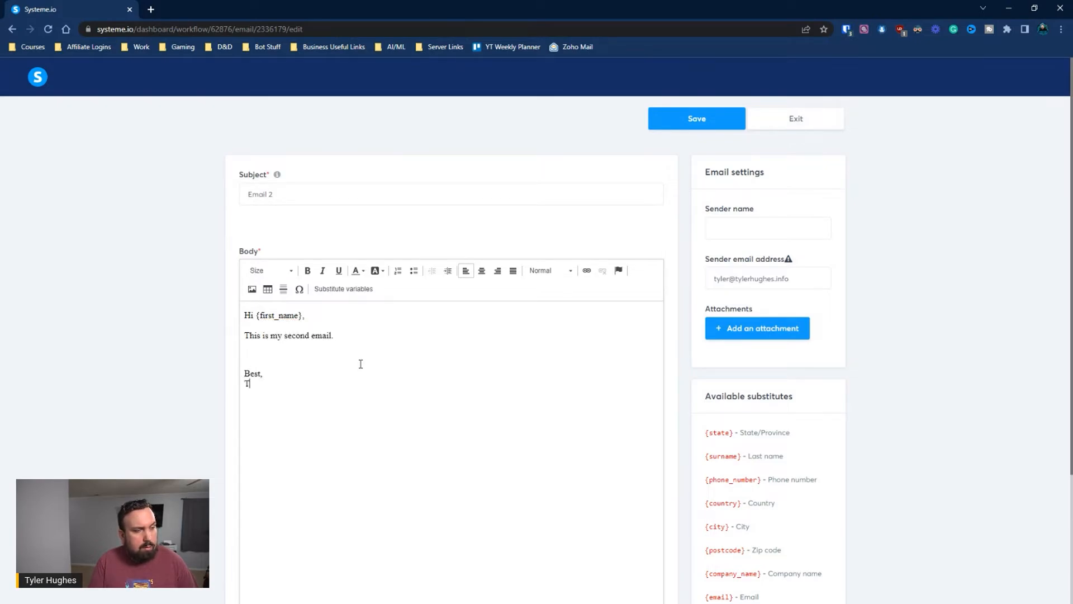
{"action": "type", "text": "ler"}
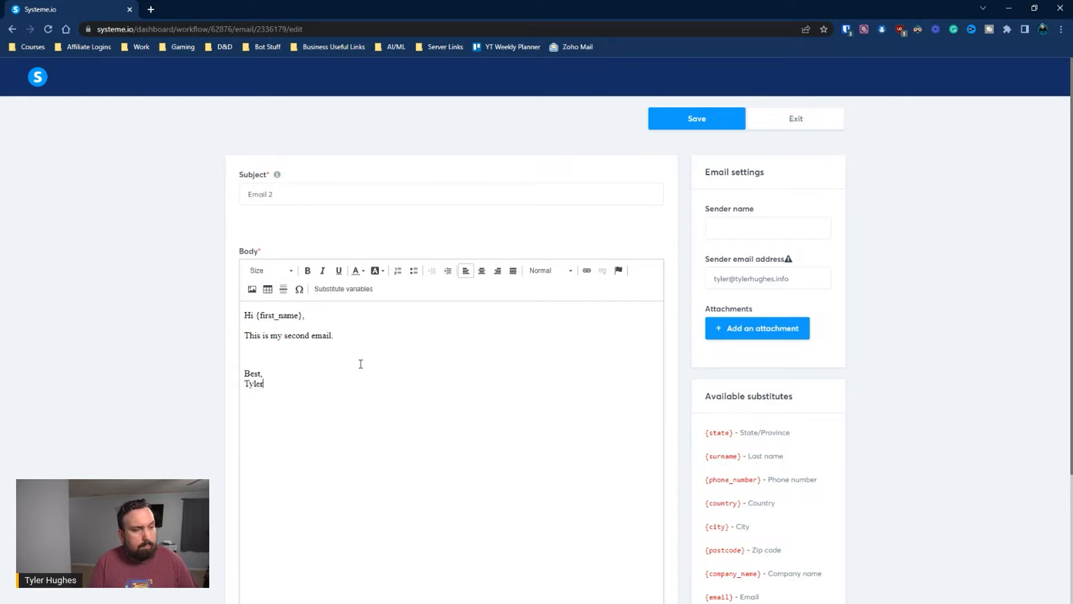
Fill in the sender name and new sender email address, then save Email 2
{"action": "left_click", "coordinate": [812, 232]}
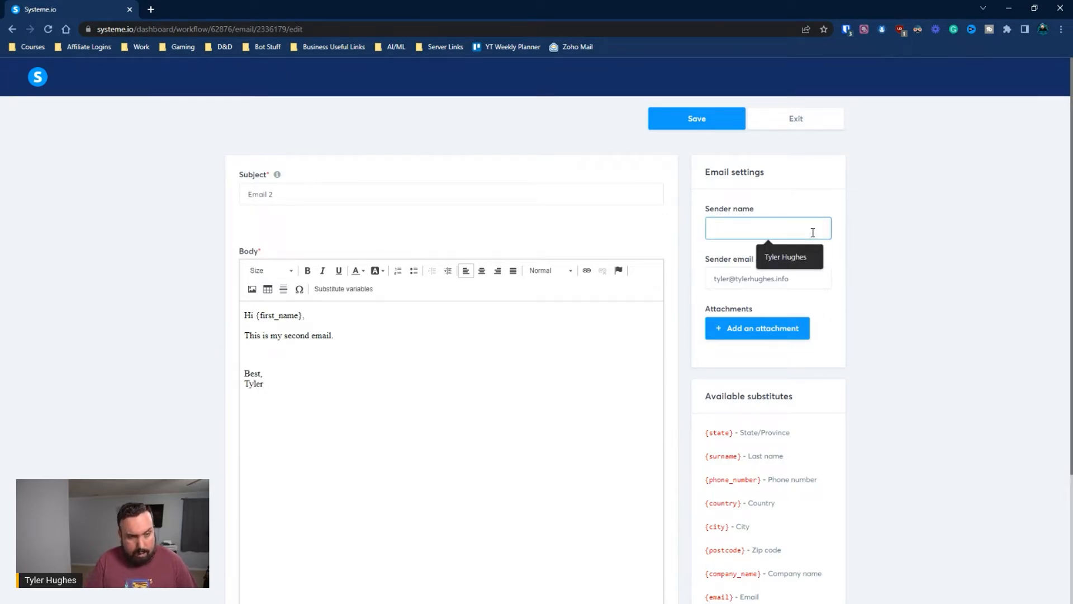
{"action": "left_click", "coordinate": [814, 254]}
{"action": "left_click_drag", "start_coordinate": [802, 280], "coordinate": [686, 290]}
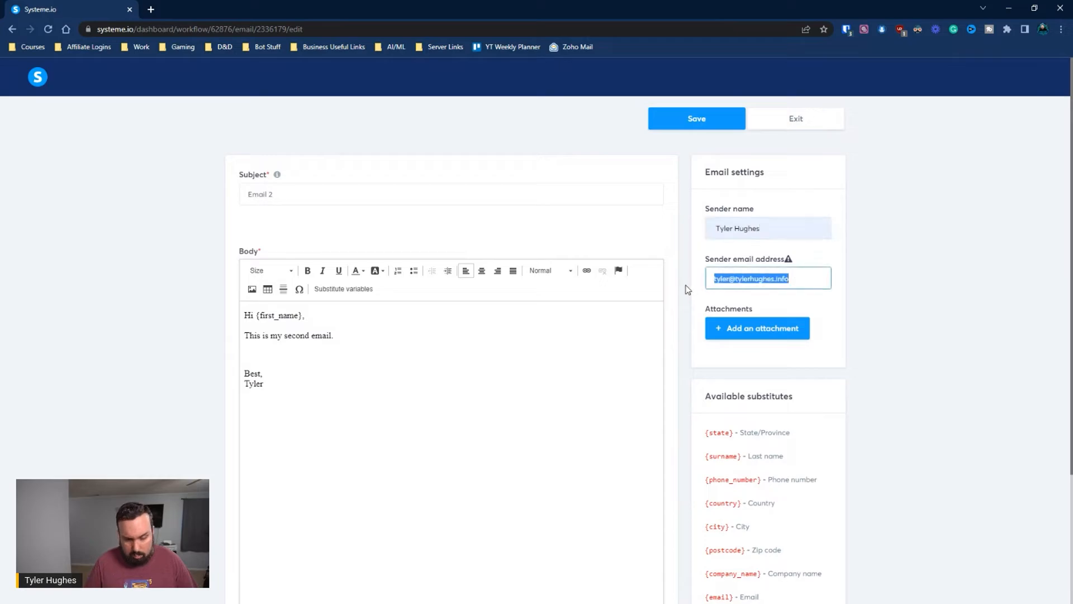
{"action": "key", "text": "BackSpace"}
{"action": "left_click", "coordinate": [803, 299]}
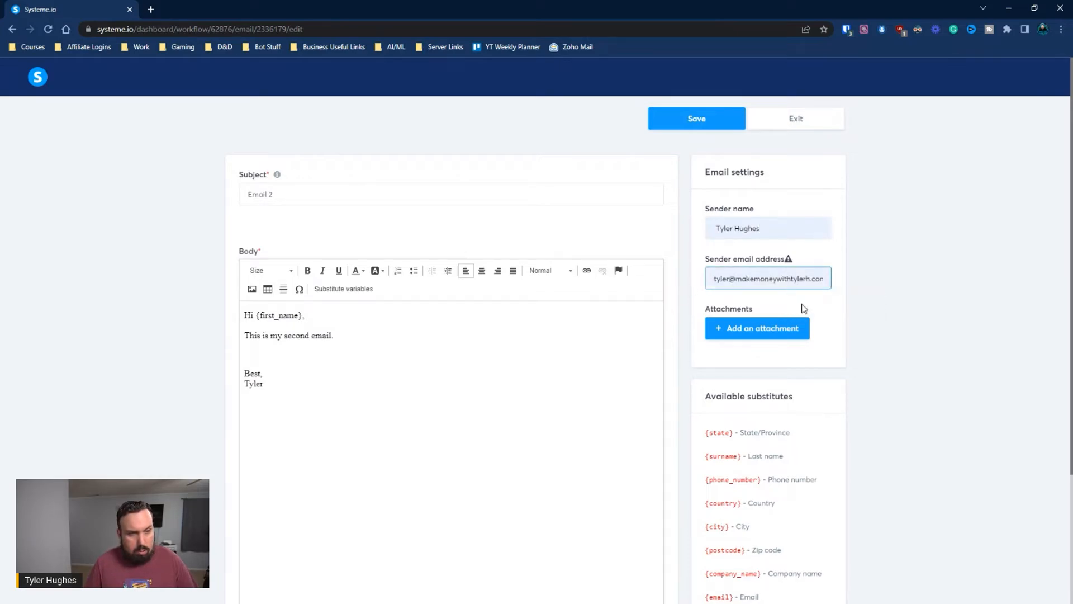
{"action": "left_click", "coordinate": [711, 126]}
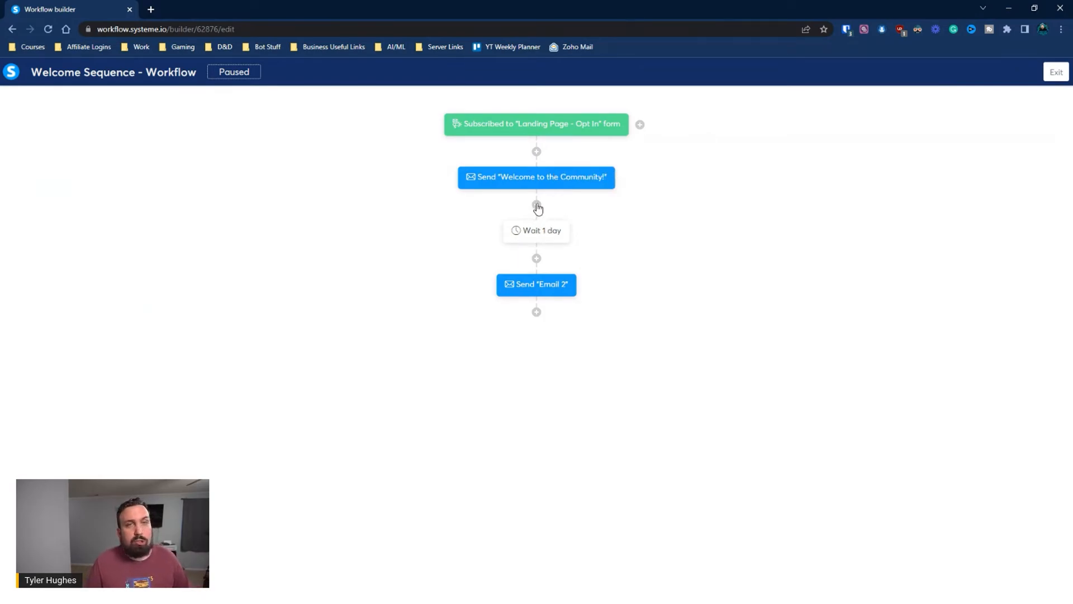
Start a Tag decision after Email 2, cancel it because no tags exist, and exit the builder
{"action": "left_click", "coordinate": [537, 312]}
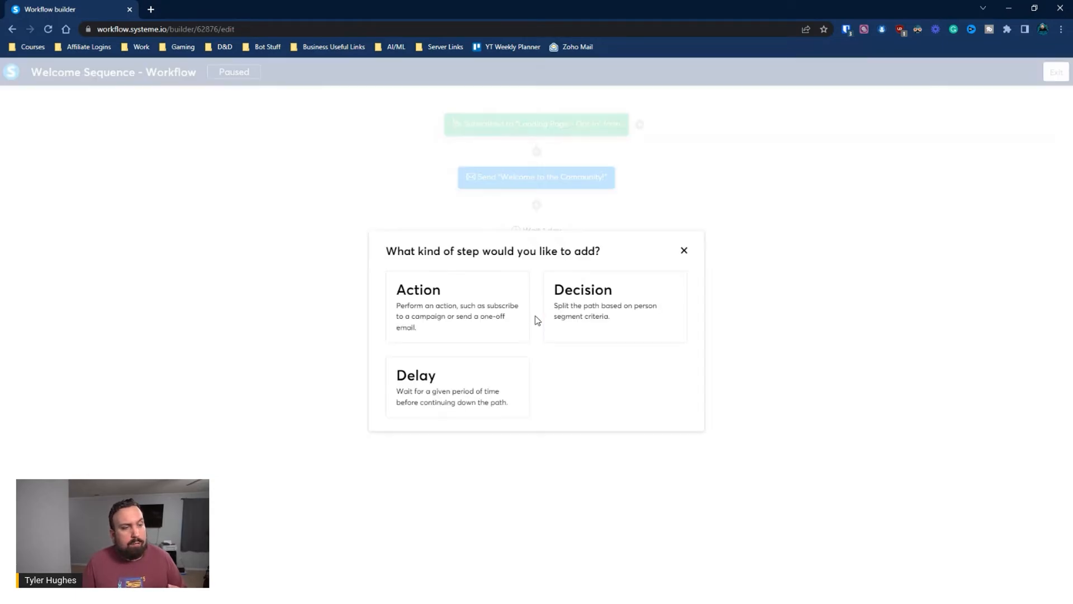
{"action": "left_click", "coordinate": [581, 321]}
{"action": "left_click", "coordinate": [387, 264]}
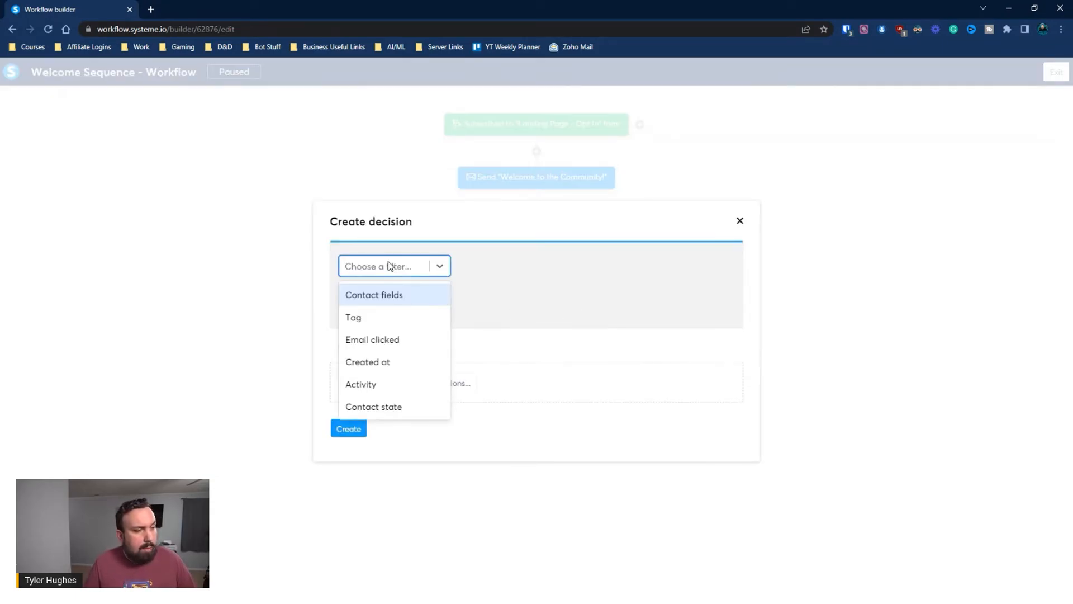
{"action": "left_click", "coordinate": [360, 317]}
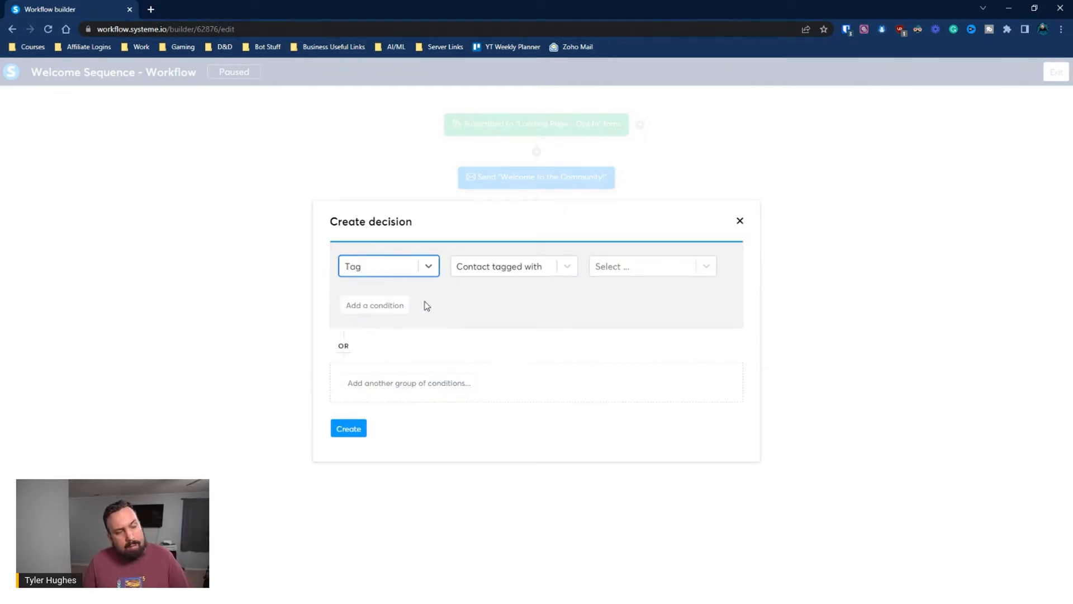
{"action": "left_click", "coordinate": [617, 265]}
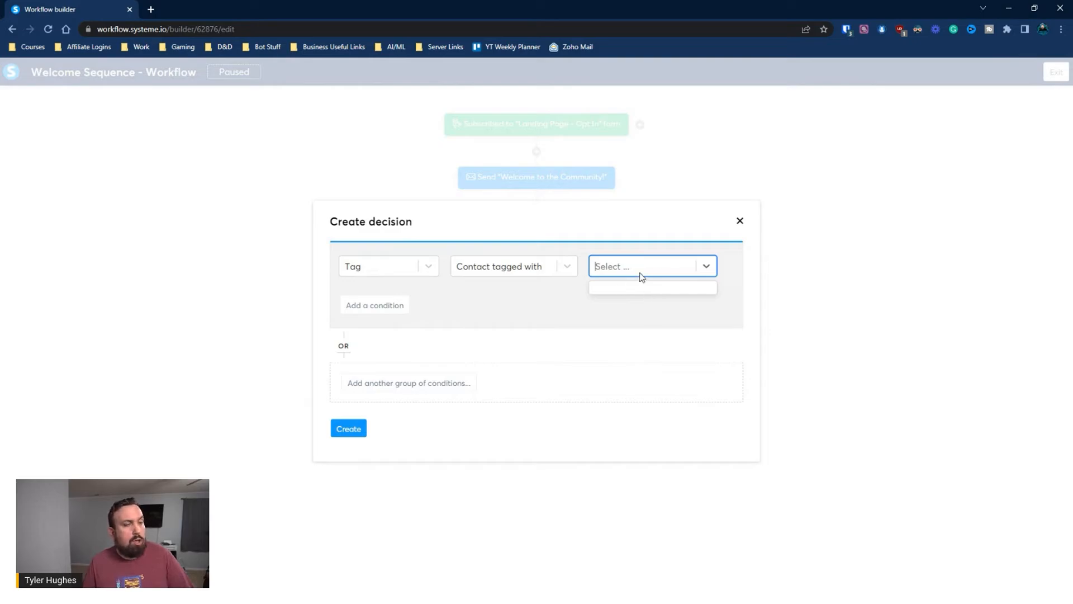
{"action": "left_click", "coordinate": [740, 221]}
{"action": "left_click", "coordinate": [1056, 72]}
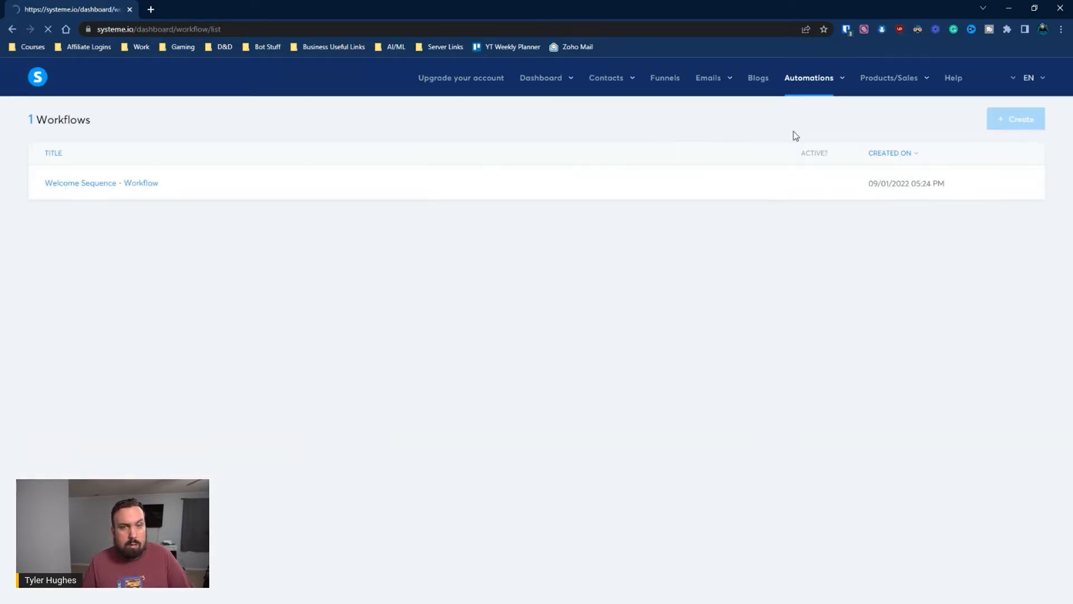
Create a new tag named 'Purchased' in the Tags list
{"action": "mouse_move", "coordinate": [605, 78]}
{"action": "left_click", "coordinate": [598, 119]}
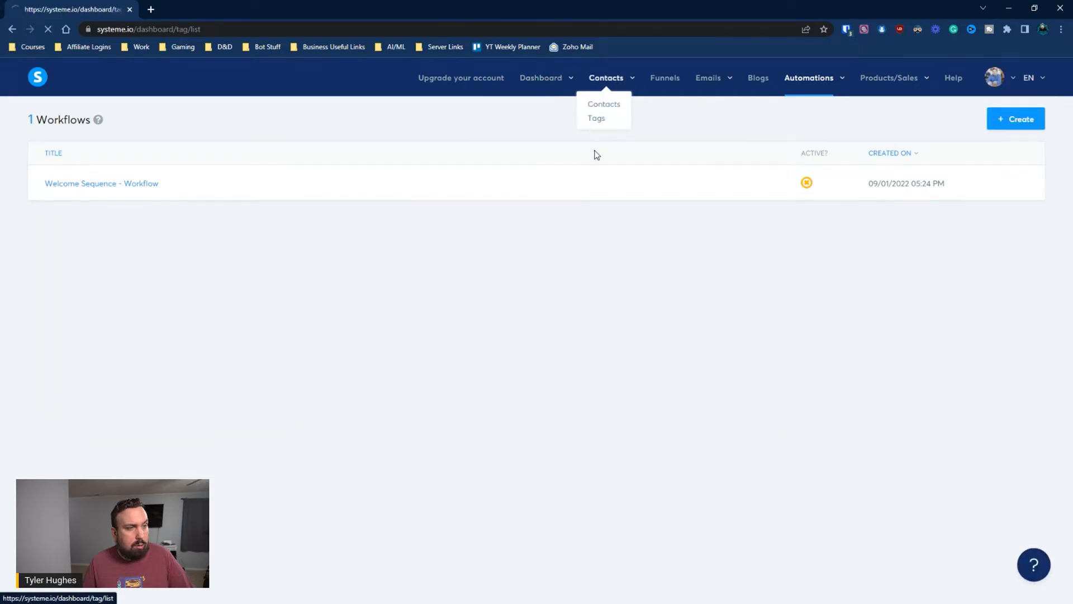
{"action": "left_click", "coordinate": [1011, 118]}
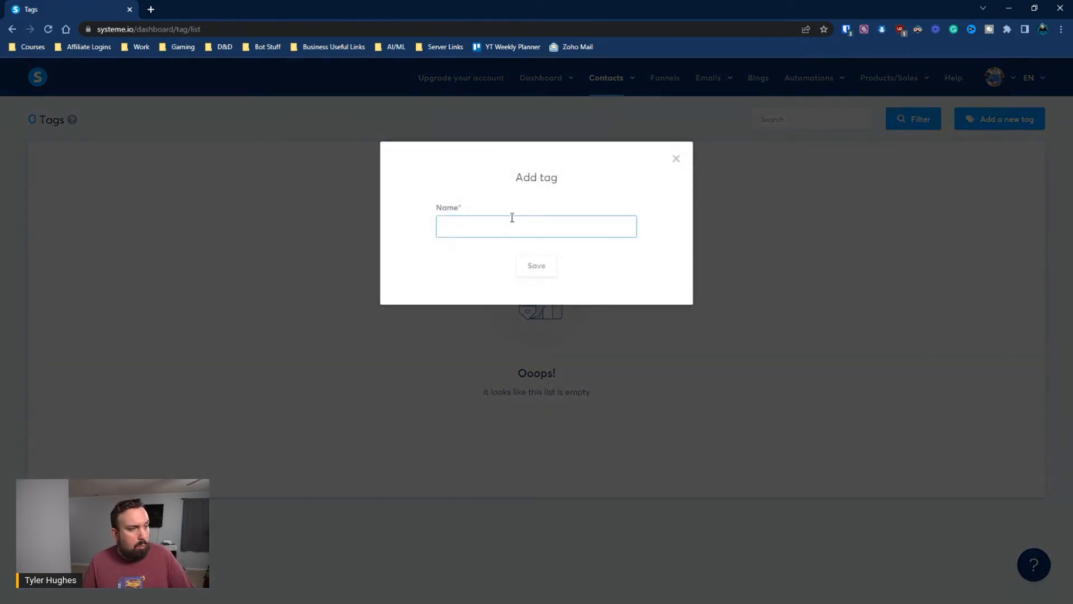
{"action": "key", "text": "Return"}
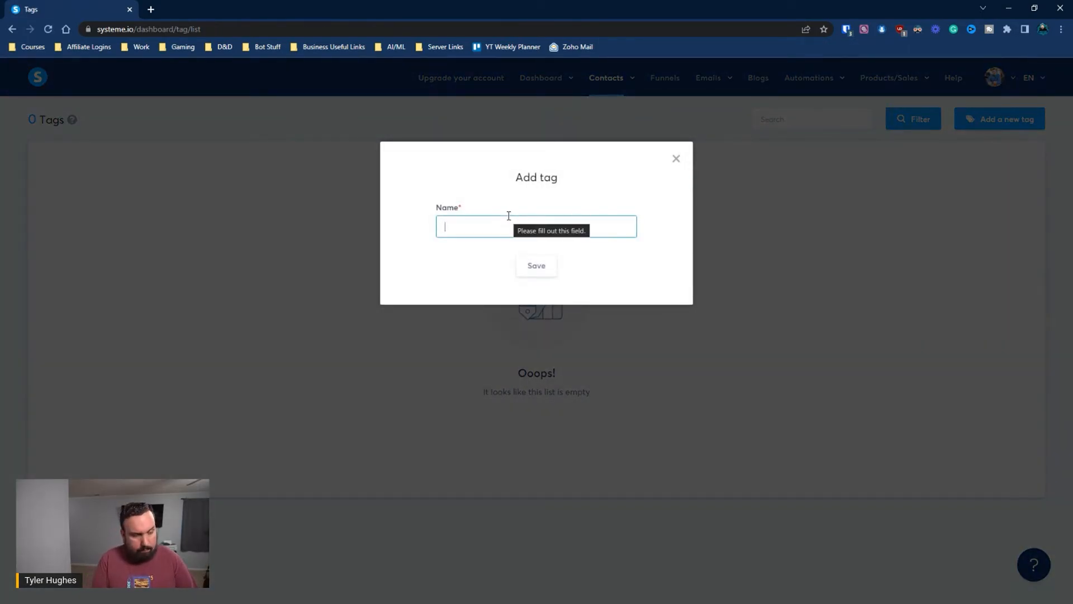
{"action": "type", "text": "Purchased"}
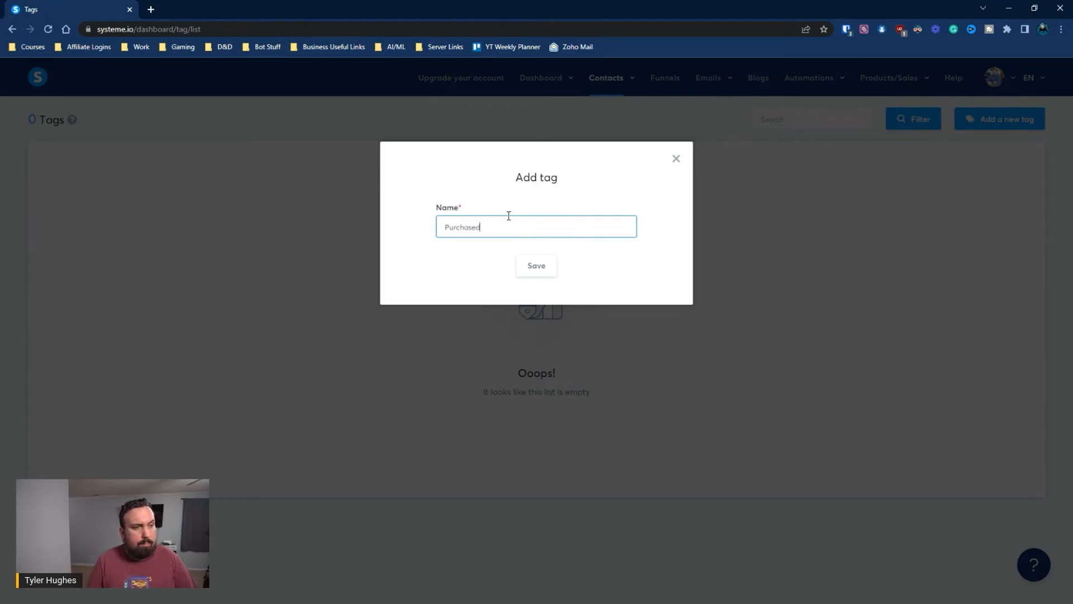
{"action": "left_click", "coordinate": [541, 271]}
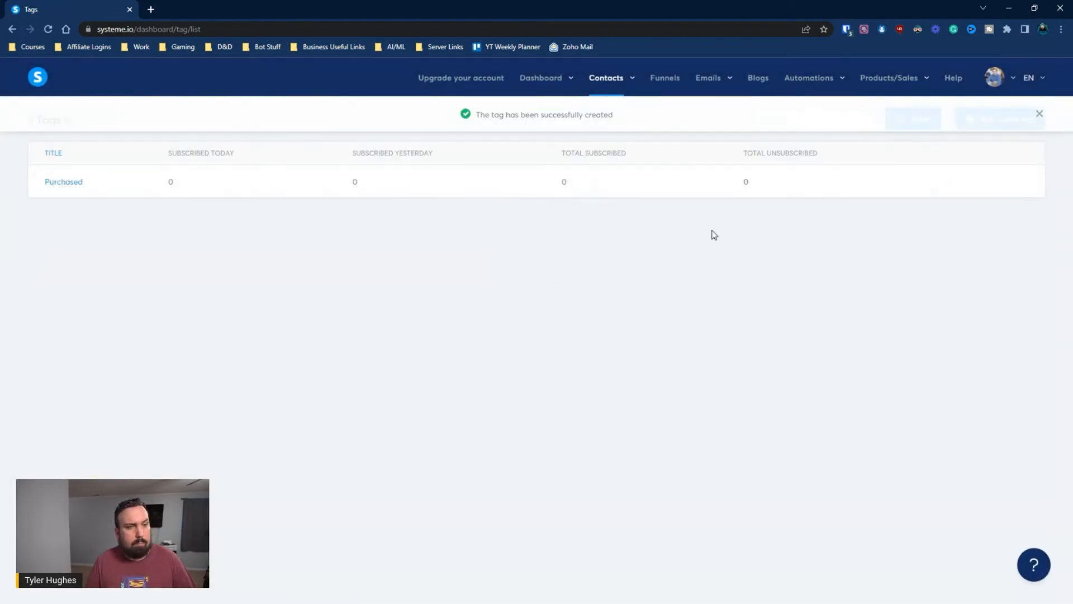
{"action": "left_click", "coordinate": [1041, 113]}
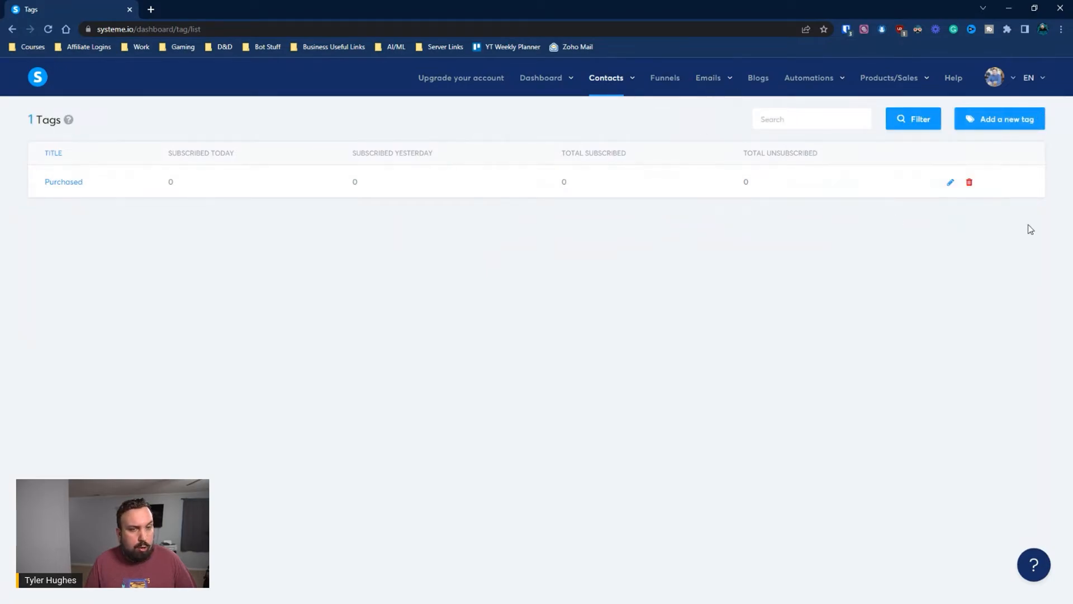
Rename the tag to 'Purchased Coaching' and go to the Workflows list
{"action": "left_click", "coordinate": [949, 183]}
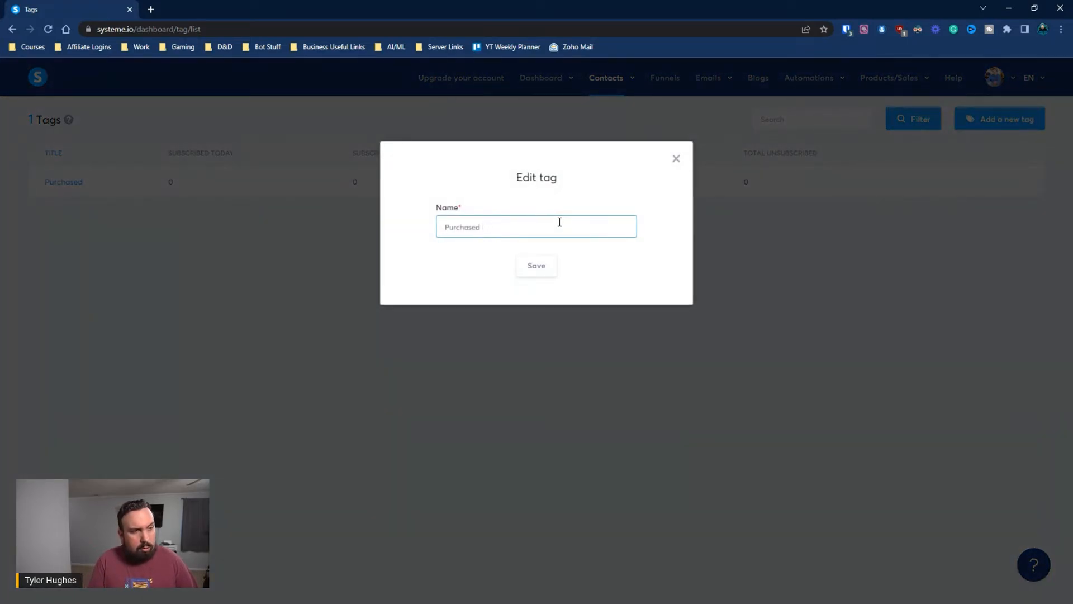
{"action": "type", "text": "Coaching"}
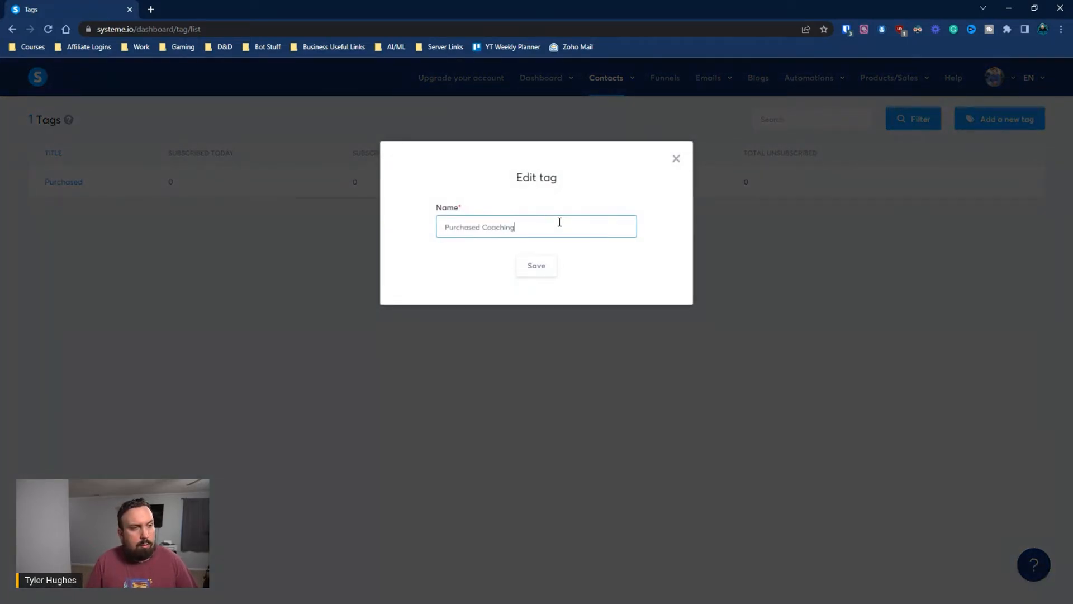
{"action": "left_click", "coordinate": [548, 269]}
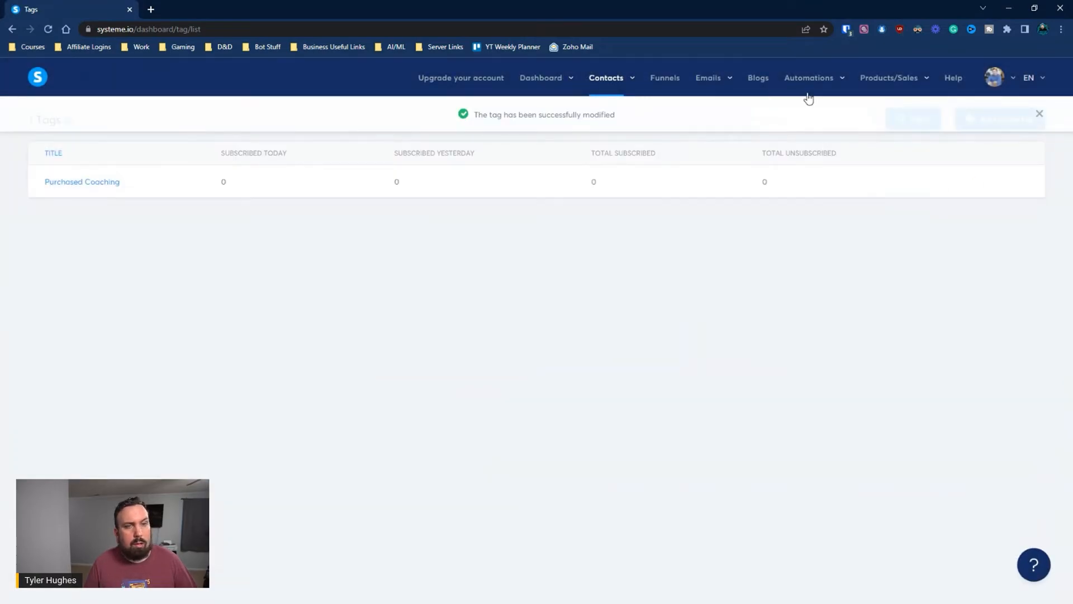
{"action": "mouse_move", "coordinate": [827, 94]}
{"action": "left_click", "coordinate": [806, 118]}
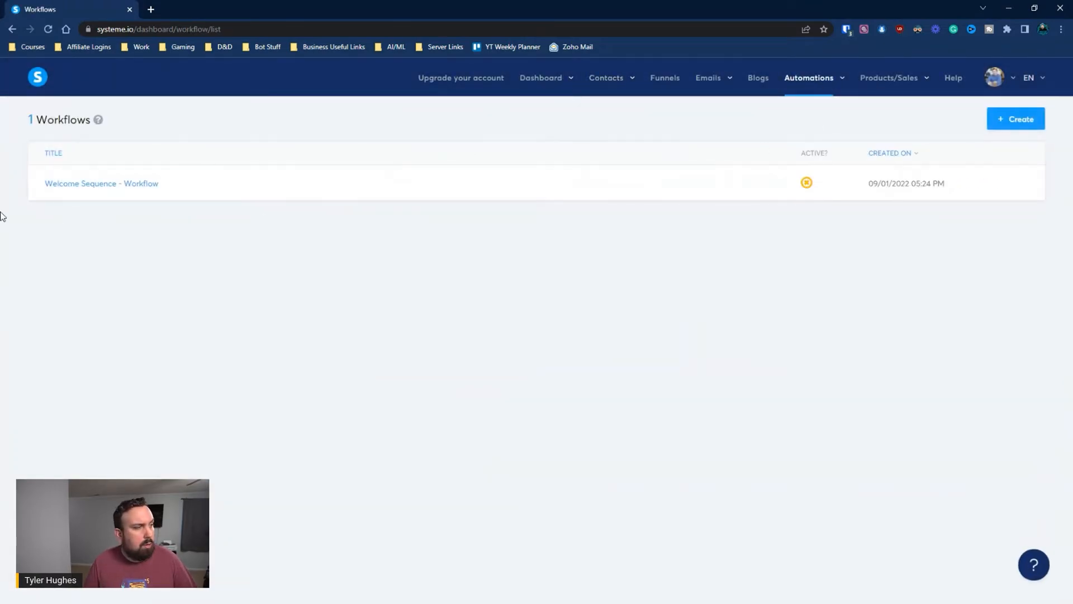
In Welcome Sequence, add a decision after Email 2 checking the Purchased Coaching tag
{"action": "left_click", "coordinate": [68, 184]}
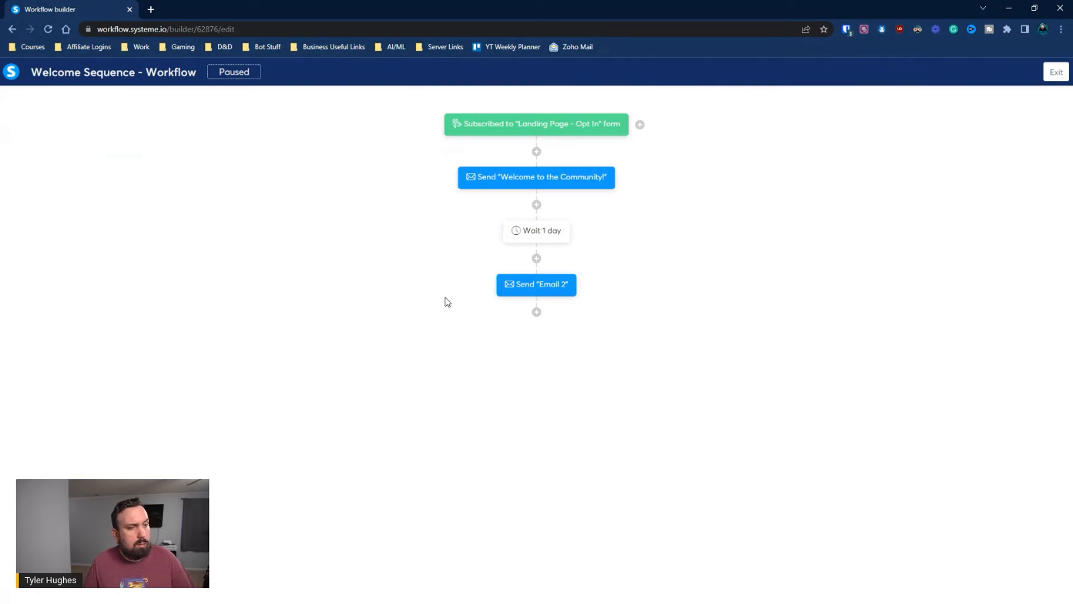
{"action": "left_click", "coordinate": [536, 312]}
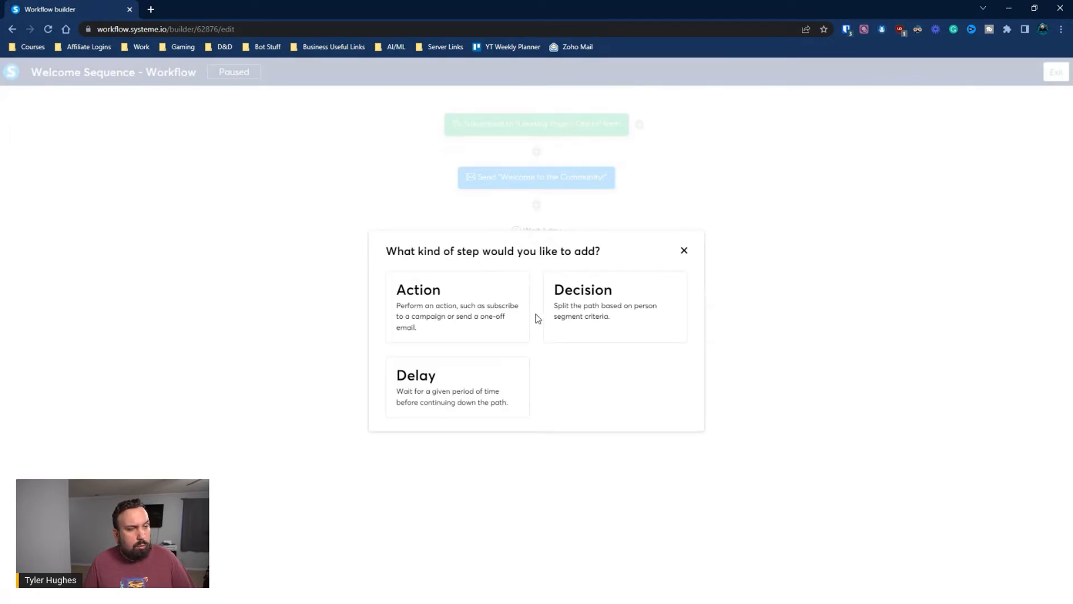
{"action": "left_click", "coordinate": [575, 309]}
{"action": "left_click", "coordinate": [420, 272]}
{"action": "left_click", "coordinate": [404, 317]}
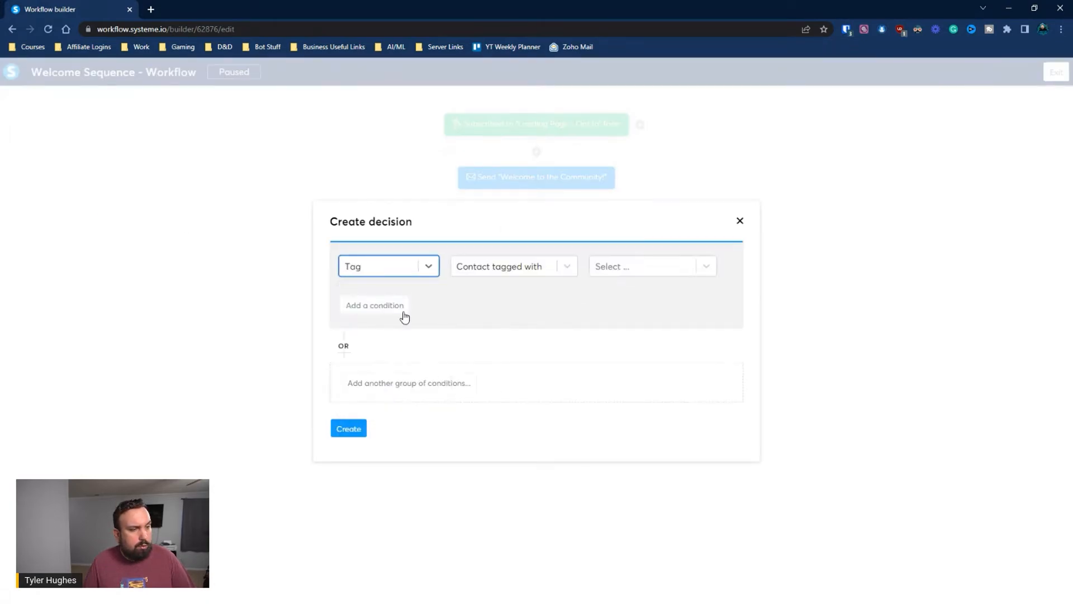
{"action": "left_click", "coordinate": [636, 270]}
{"action": "left_click", "coordinate": [640, 296]}
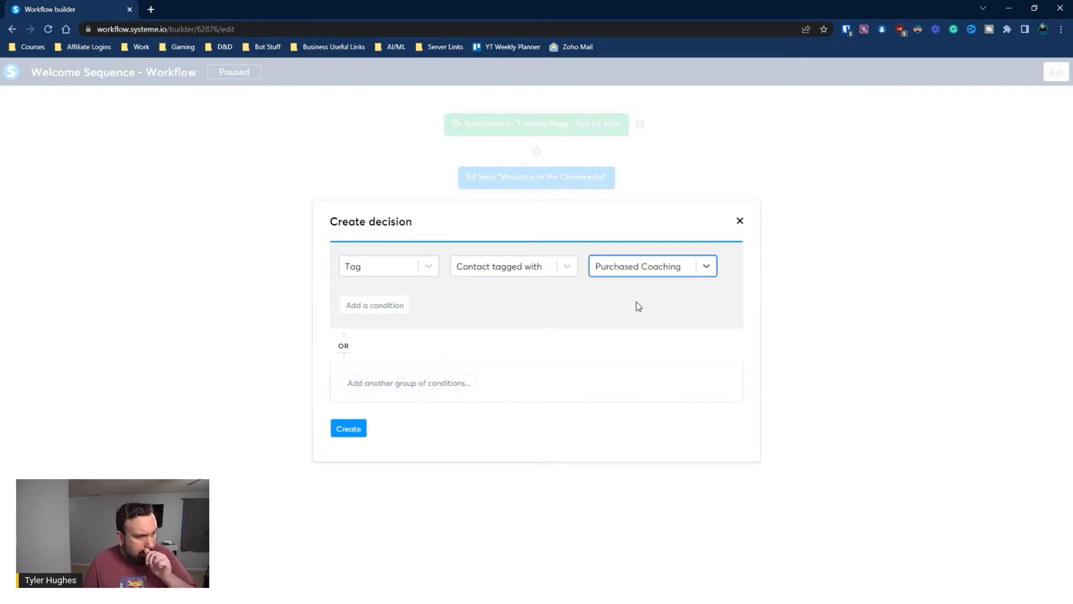
{"action": "left_click", "coordinate": [338, 429]}
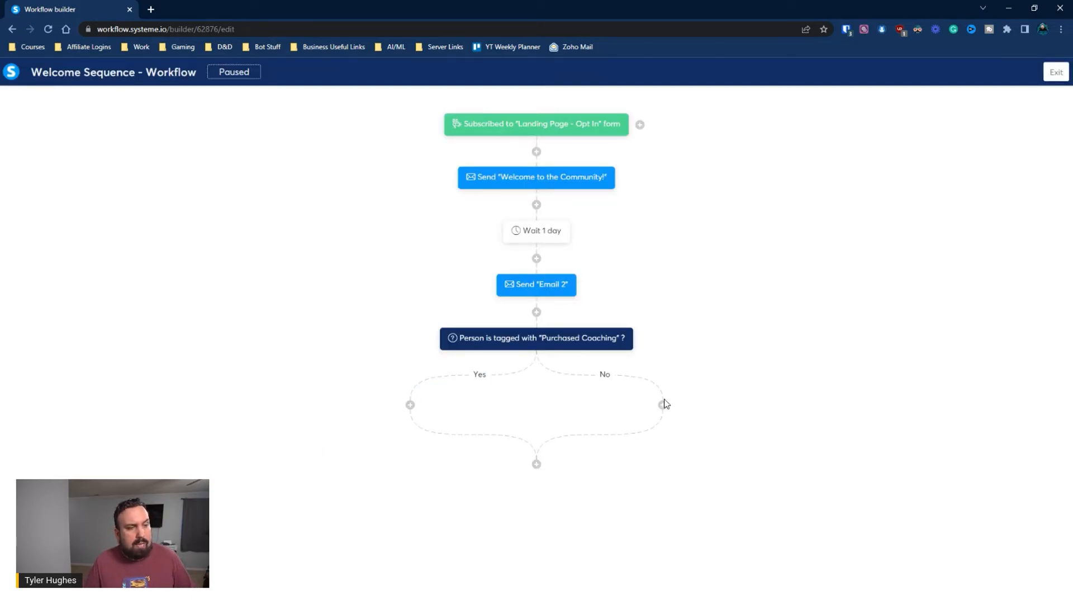
On the Yes branch, add a step sending the 'Welcome to the Community!' email
{"action": "left_click", "coordinate": [410, 405]}
{"action": "left_click", "coordinate": [432, 310]}
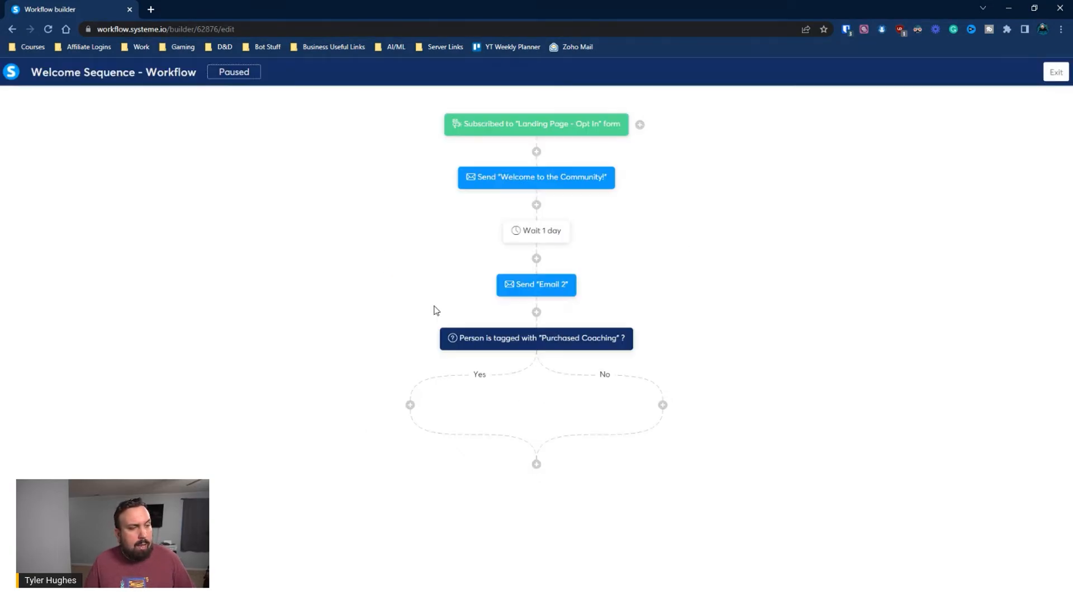
{"action": "left_click", "coordinate": [434, 306]}
{"action": "scroll", "coordinate": [445, 381], "scroll_direction": "down", "scroll_amount": 3}
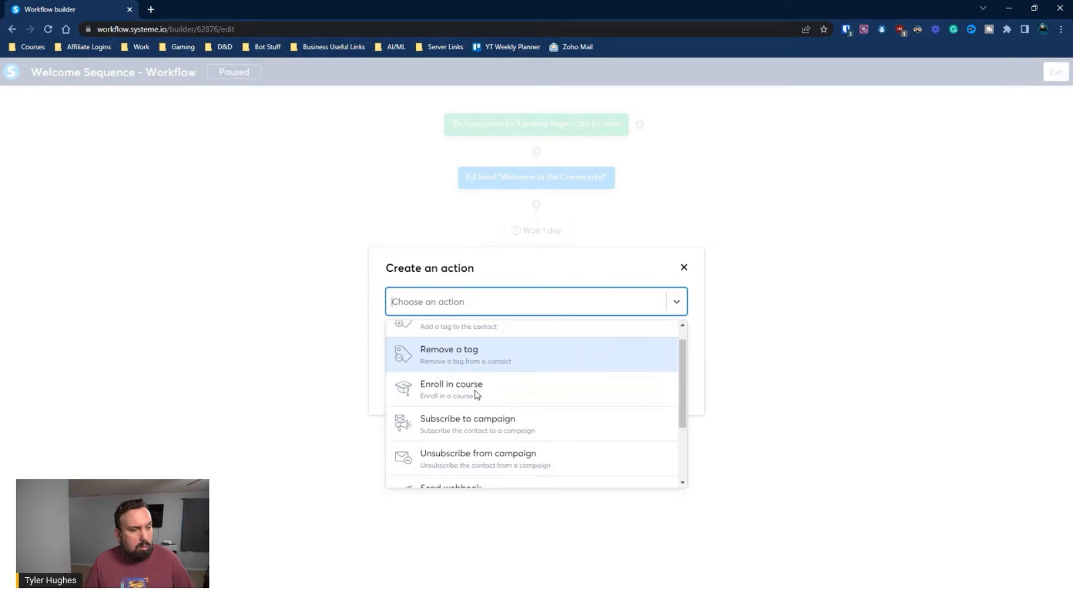
{"action": "left_click", "coordinate": [471, 436]}
{"action": "left_click", "coordinate": [494, 334]}
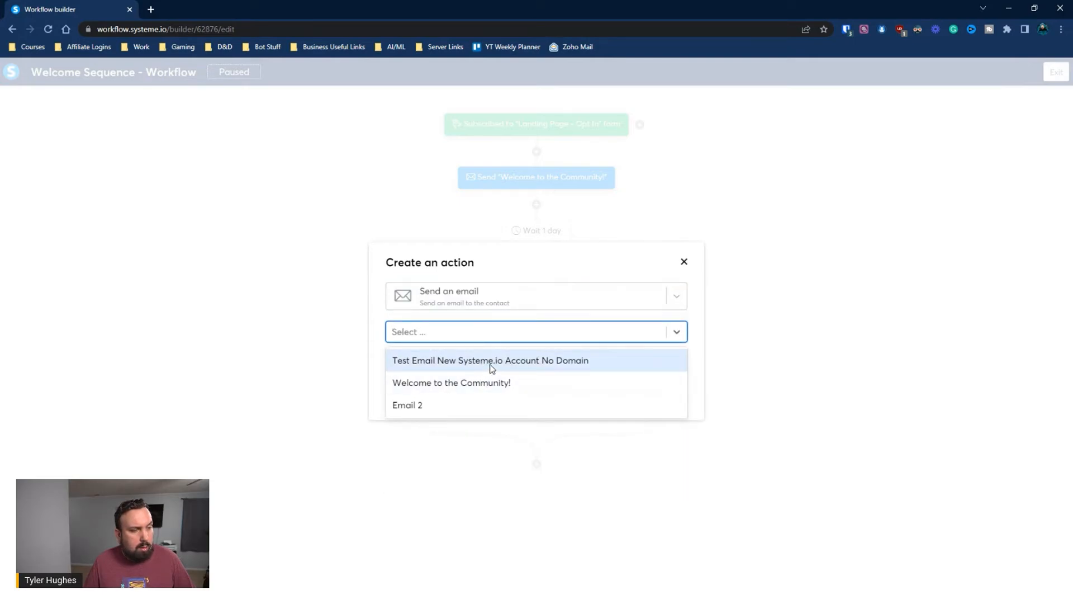
{"action": "left_click", "coordinate": [451, 382]}
{"action": "left_click", "coordinate": [411, 391]}
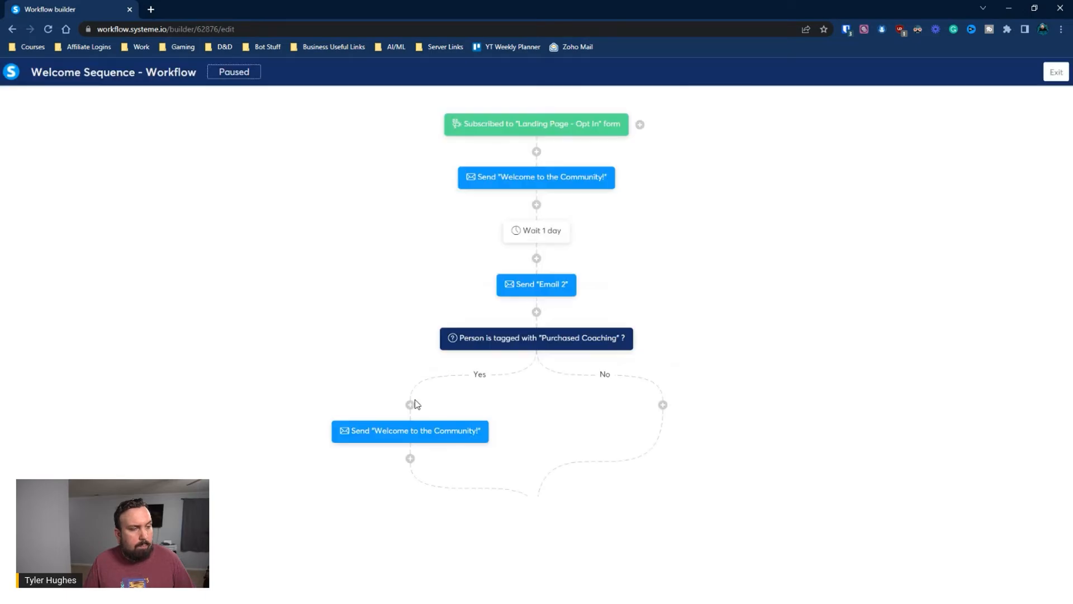
On the No branch, add a step sending Email 2
{"action": "left_click", "coordinate": [663, 407]}
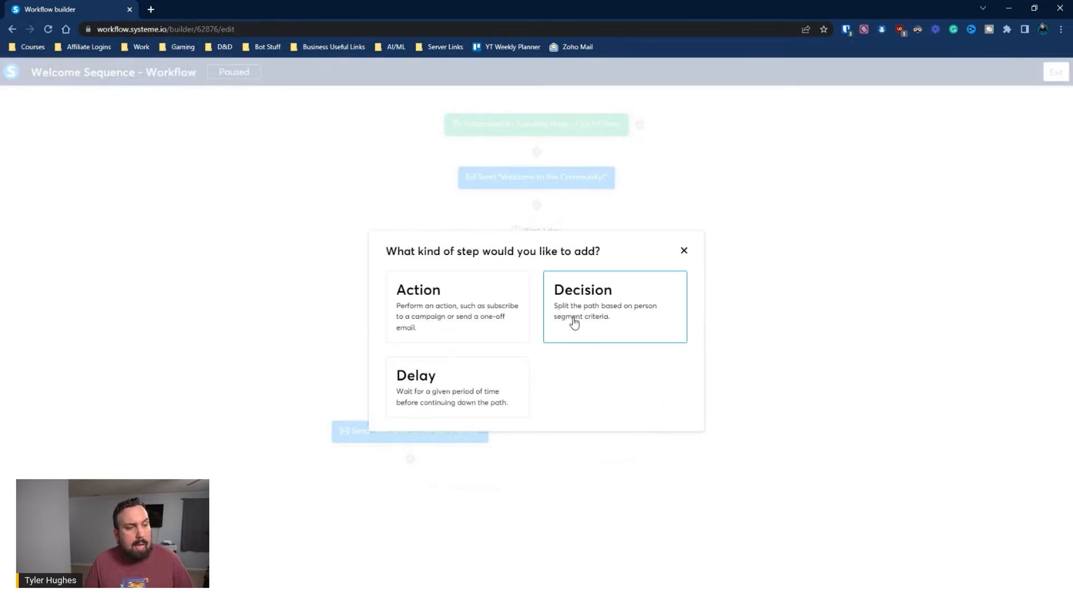
{"action": "left_click", "coordinate": [460, 362]}
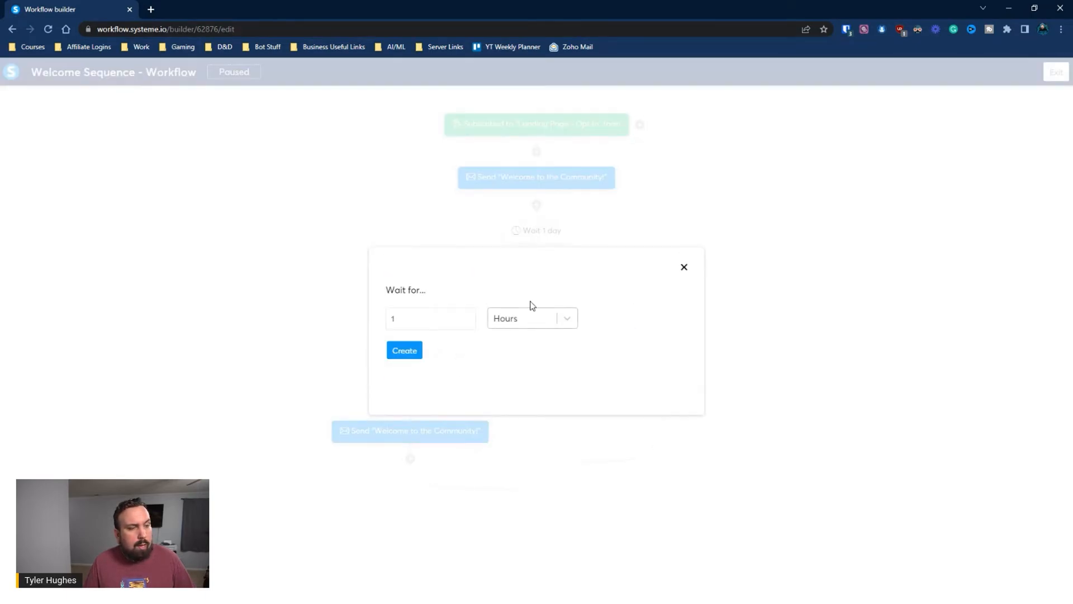
{"action": "left_click", "coordinate": [683, 268]}
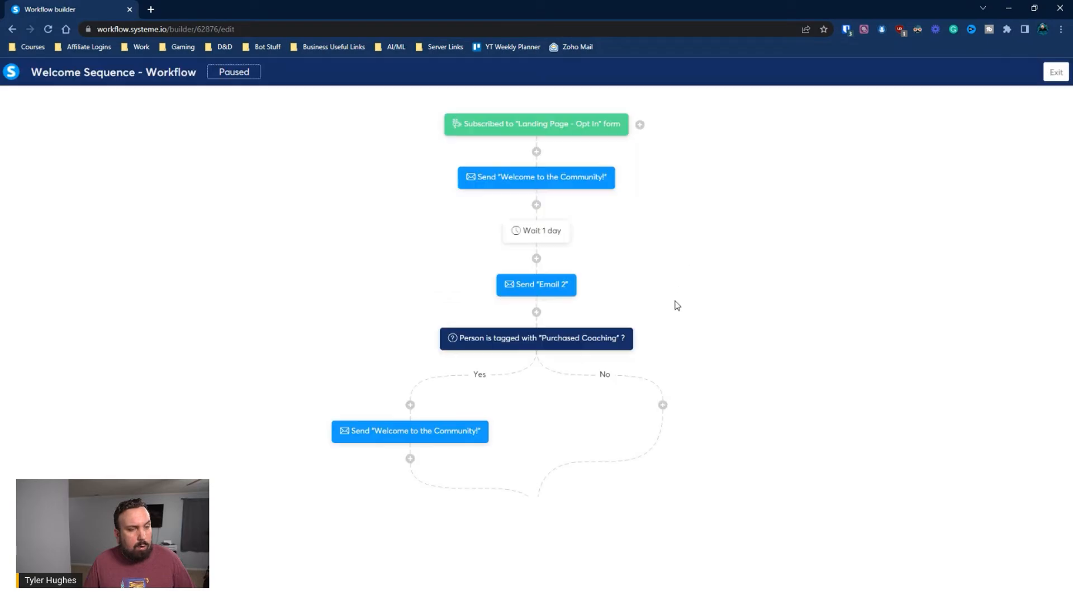
{"action": "left_click", "coordinate": [663, 405]}
{"action": "left_click", "coordinate": [477, 306]}
{"action": "left_click", "coordinate": [479, 301]}
{"action": "scroll", "coordinate": [486, 327], "scroll_direction": "down", "scroll_amount": 2}
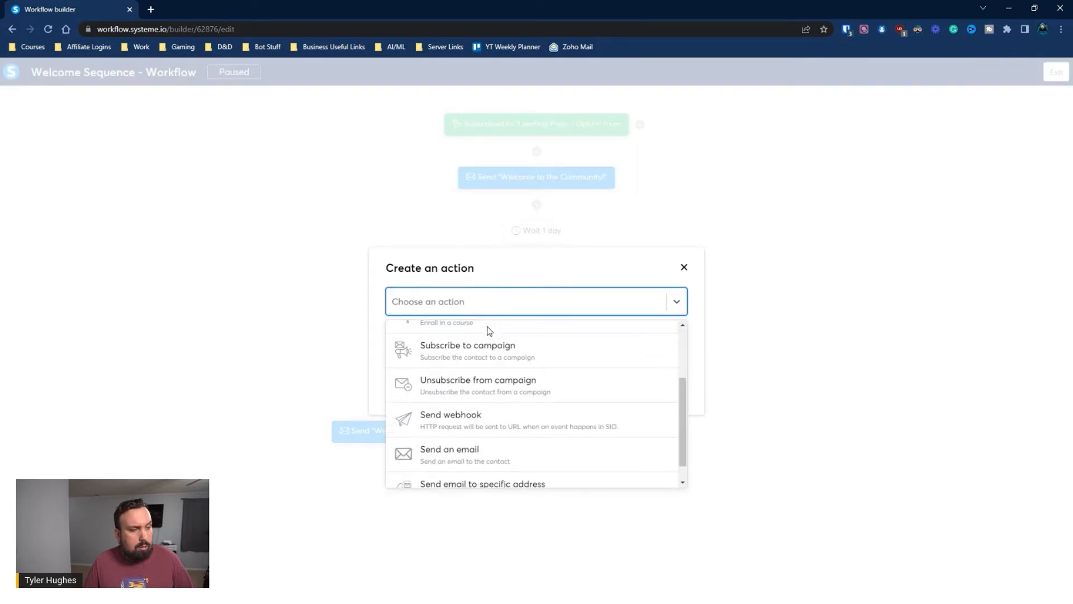
{"action": "scroll", "coordinate": [520, 357], "scroll_direction": "up", "scroll_amount": 1}
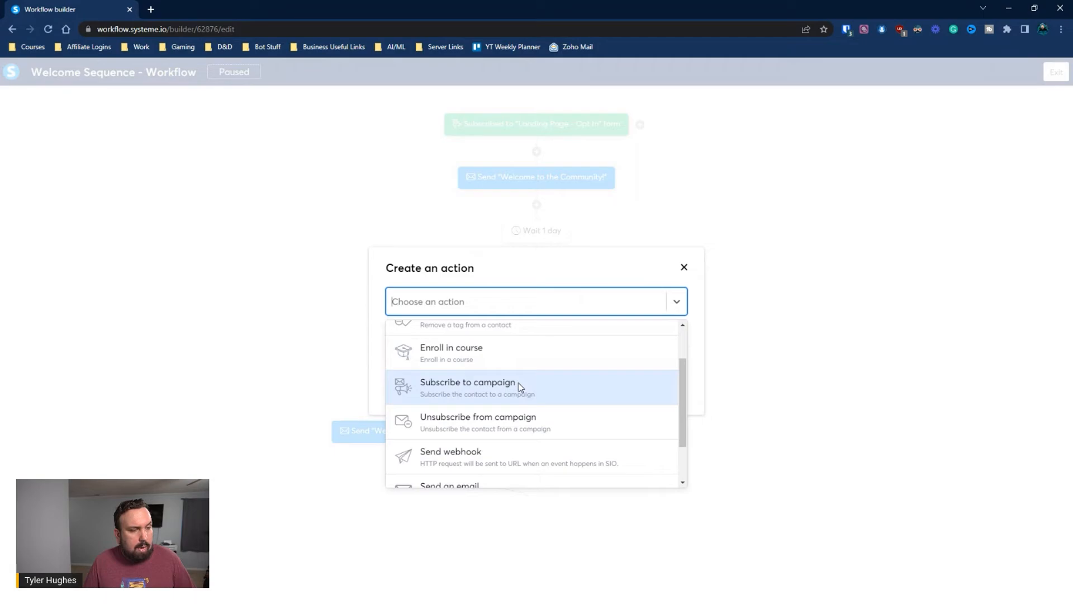
{"action": "scroll", "coordinate": [519, 386], "scroll_direction": "up", "scroll_amount": 1}
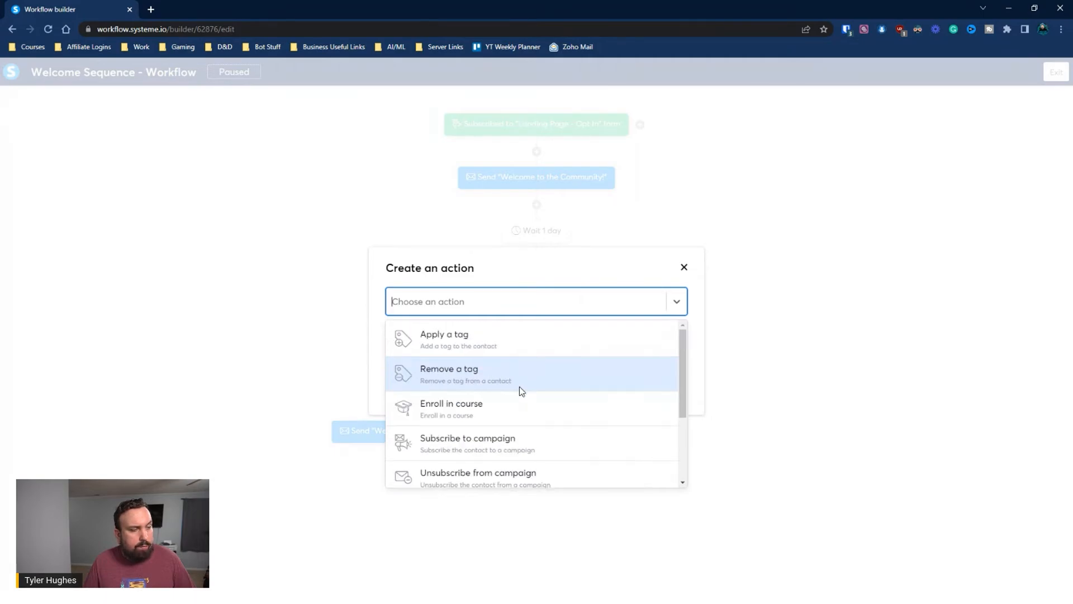
{"action": "scroll", "coordinate": [519, 385], "scroll_direction": "down", "scroll_amount": 2}
{"action": "left_click", "coordinate": [510, 427]}
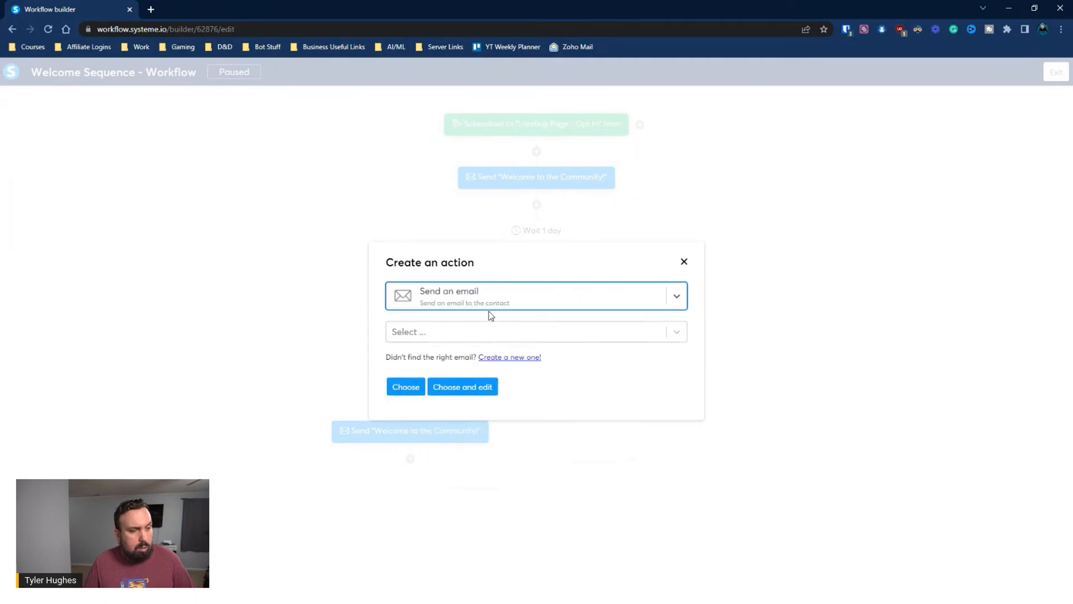
{"action": "left_click", "coordinate": [483, 333]}
{"action": "left_click", "coordinate": [463, 406]}
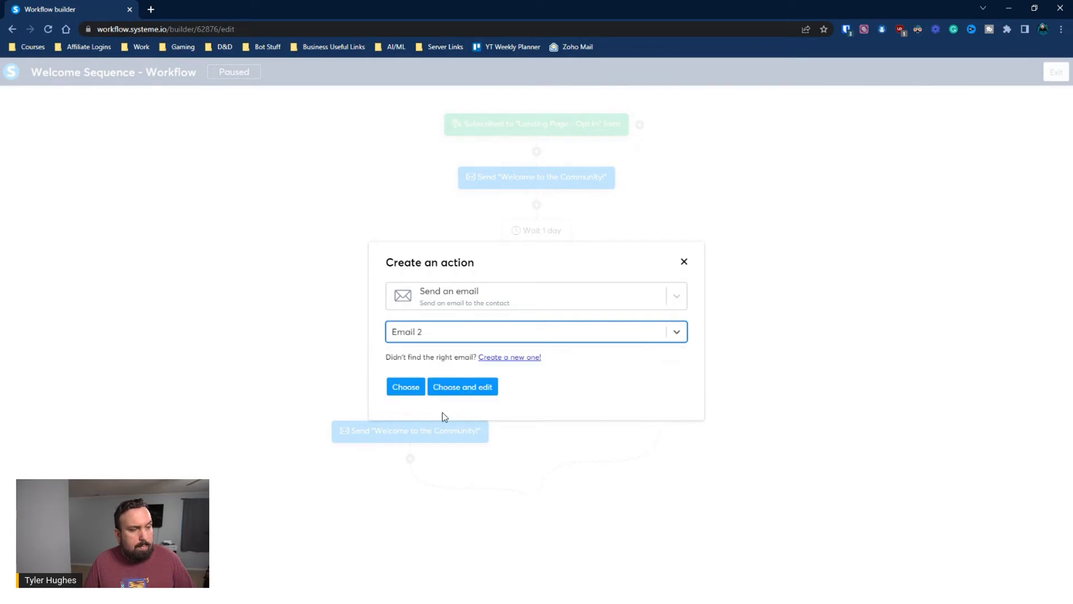
{"action": "left_click", "coordinate": [410, 389]}
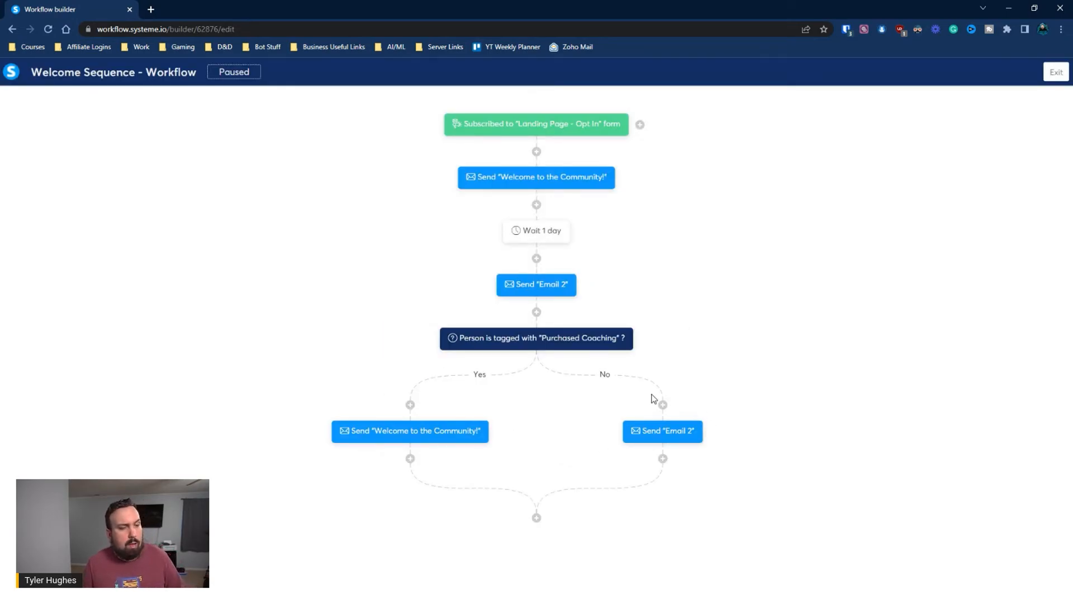
{"action": "left_click", "coordinate": [536, 517]}
{"action": "left_click", "coordinate": [594, 317]}
{"action": "left_click", "coordinate": [418, 269]}
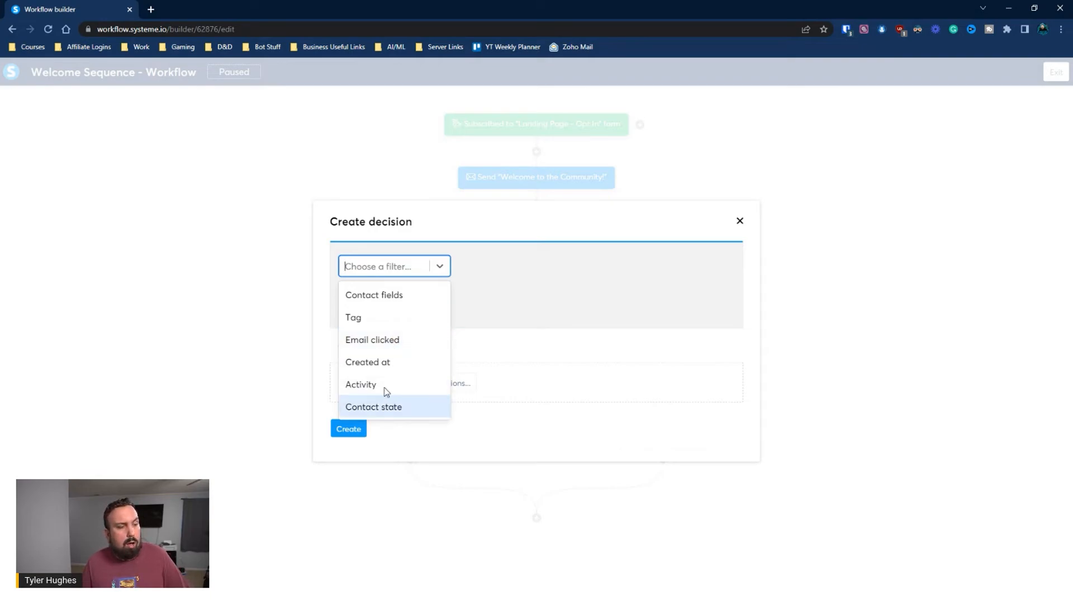
{"action": "left_click", "coordinate": [377, 350]}
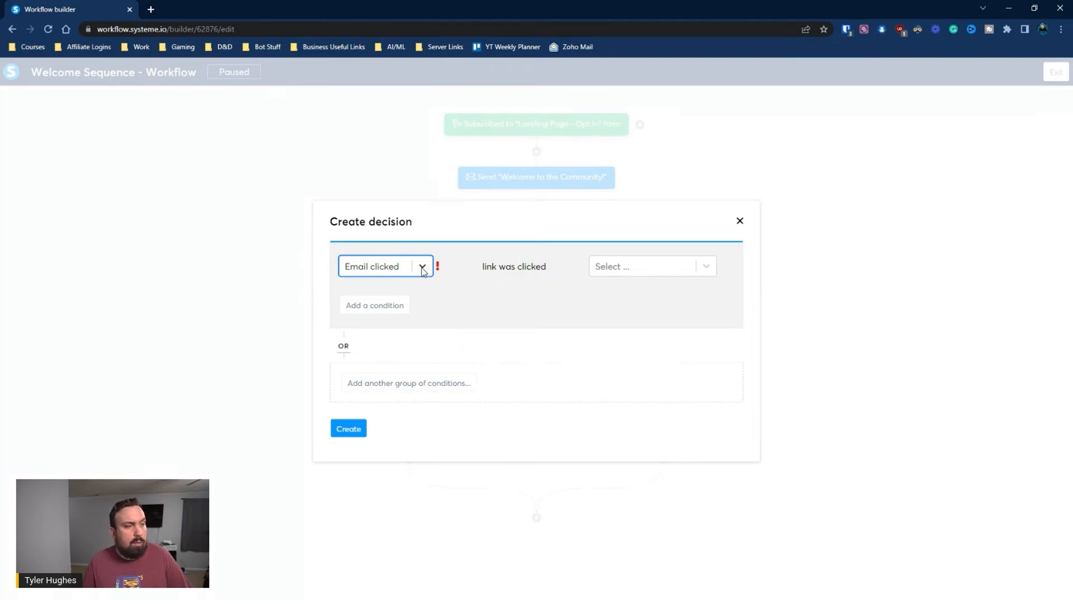
{"action": "left_click", "coordinate": [641, 273]}
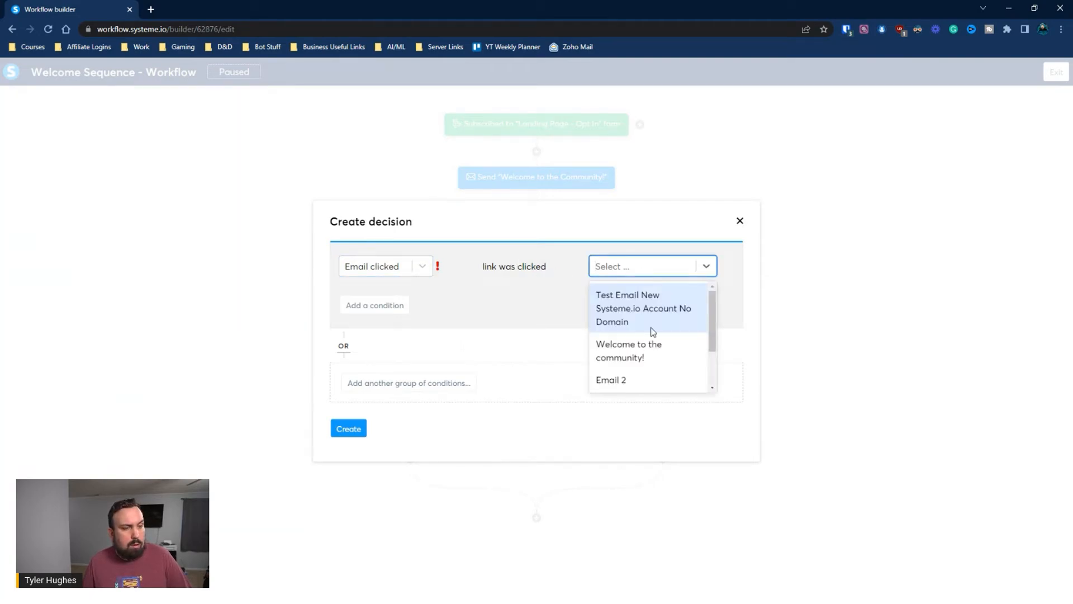
{"action": "left_click", "coordinate": [510, 319]}
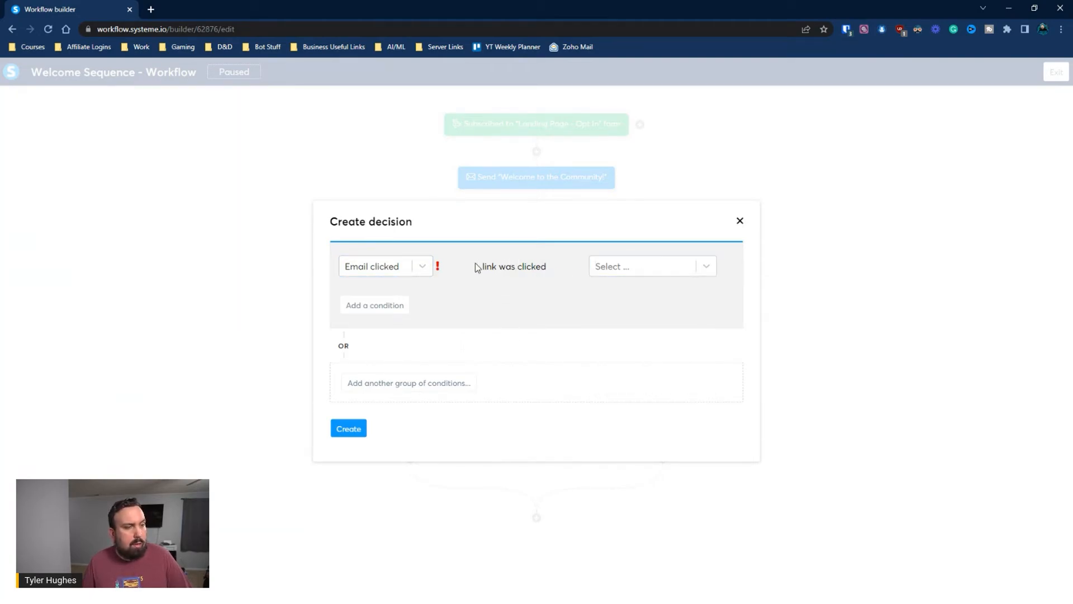
{"action": "left_click_drag", "start_coordinate": [476, 267], "coordinate": [608, 290]}
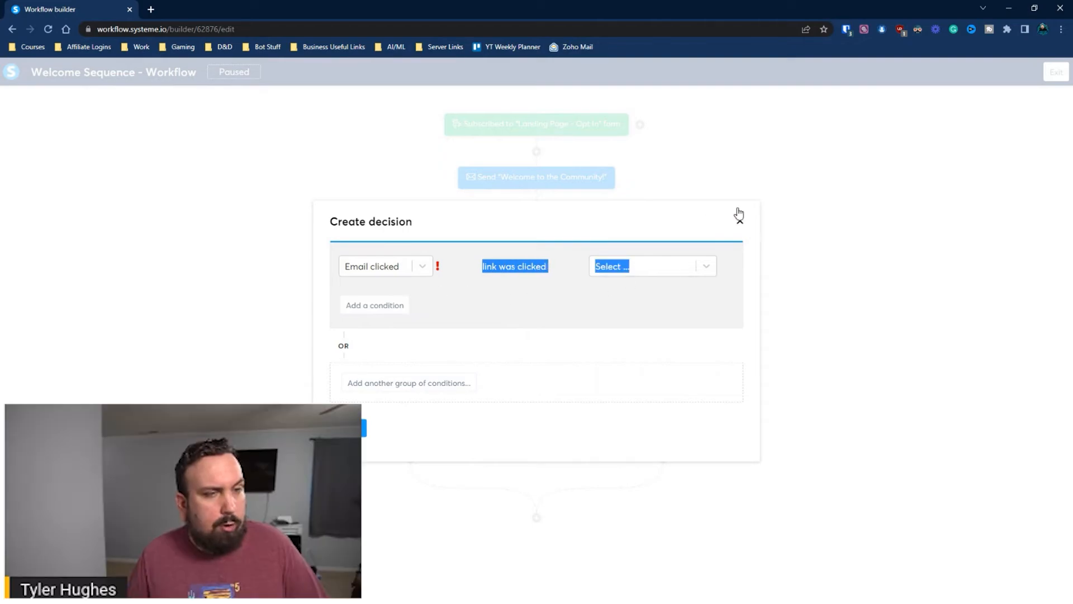
{"action": "left_click", "coordinate": [740, 221]}
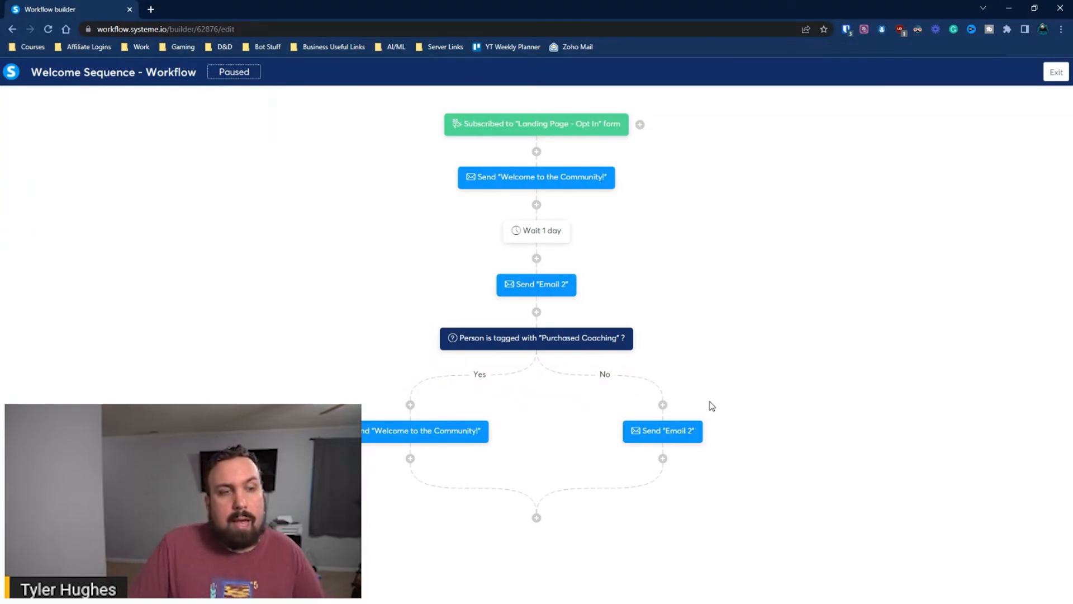
{"action": "mouse_move", "coordinate": [697, 435]}
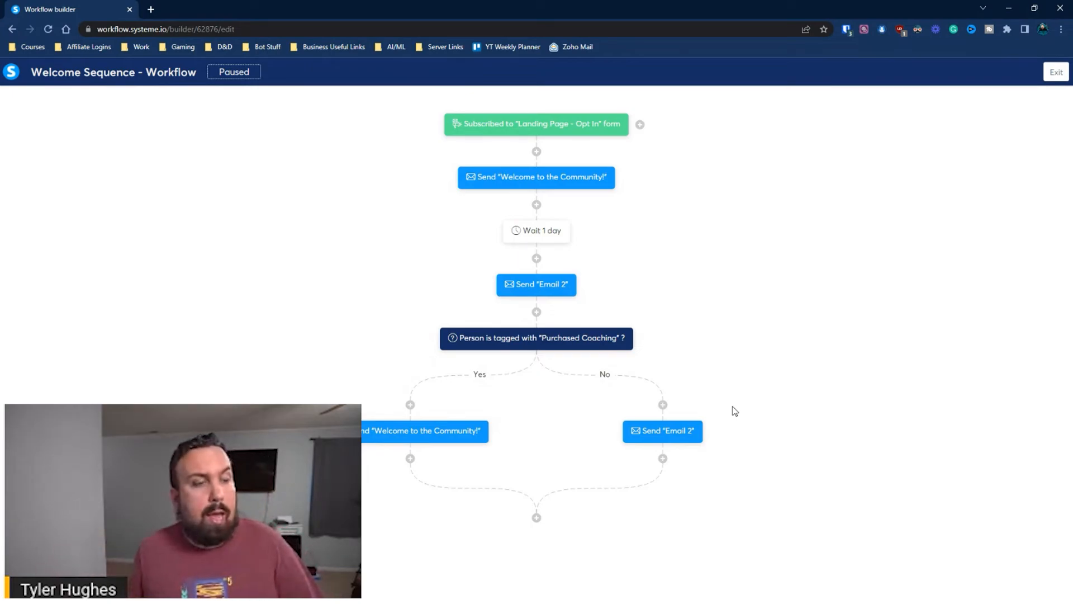
Add a decision on the No branch, trying an Activity filter dated 08/01/2022
{"action": "left_click", "coordinate": [663, 405]}
{"action": "left_click", "coordinate": [652, 302]}
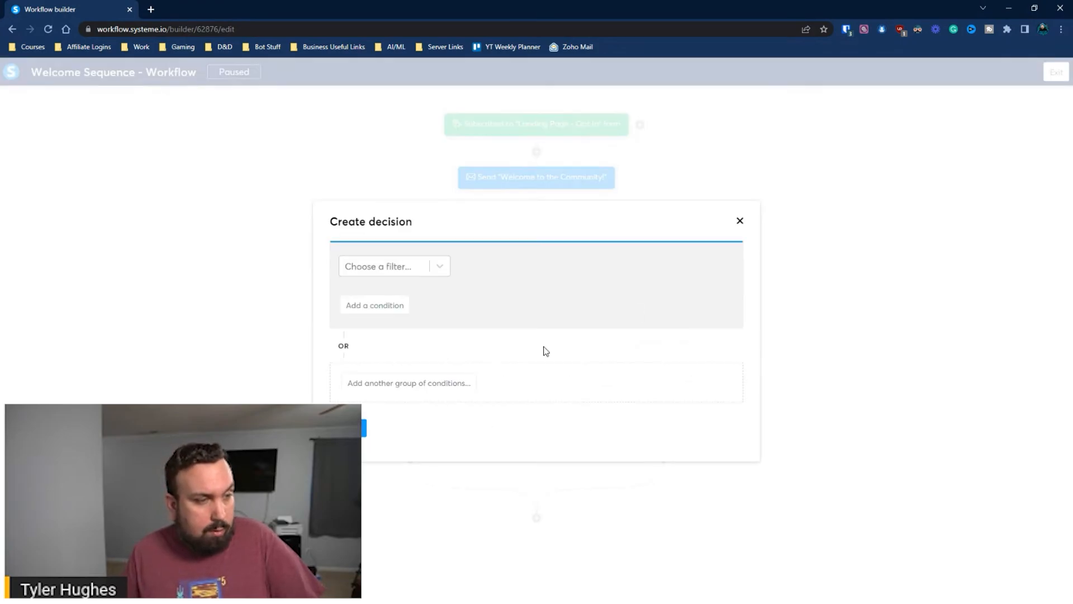
{"action": "left_click", "coordinate": [403, 270]}
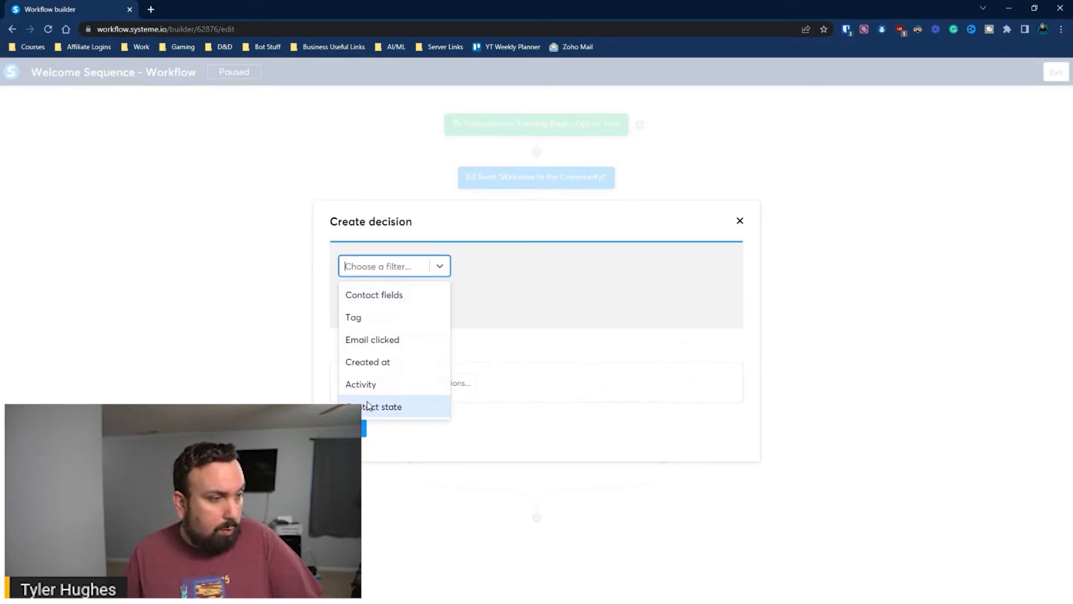
{"action": "left_click", "coordinate": [363, 385]}
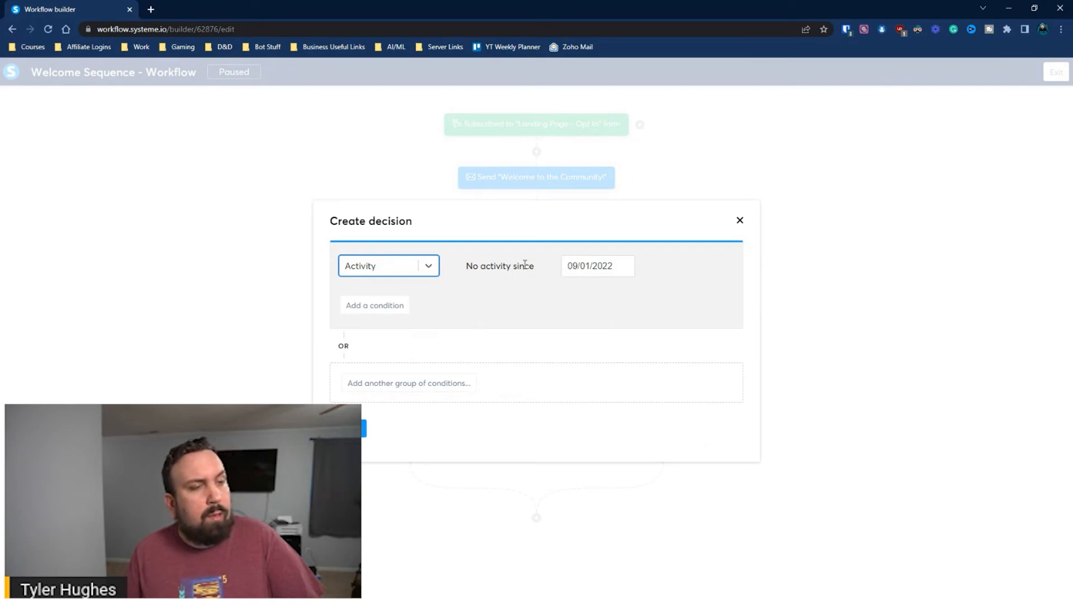
{"action": "left_click", "coordinate": [577, 266]}
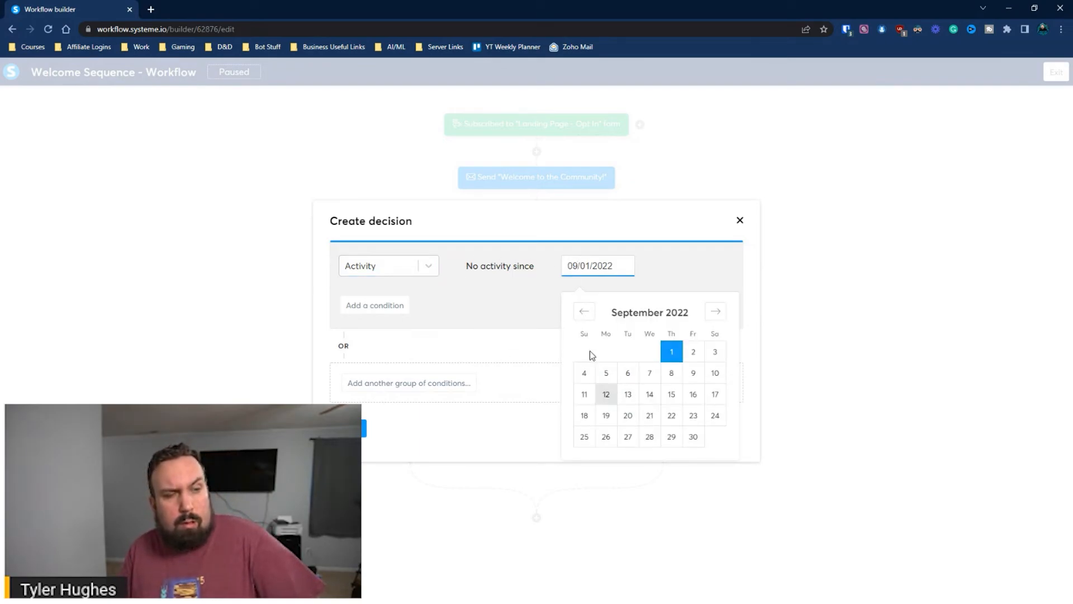
{"action": "left_click_drag", "start_coordinate": [476, 267], "coordinate": [529, 263]}
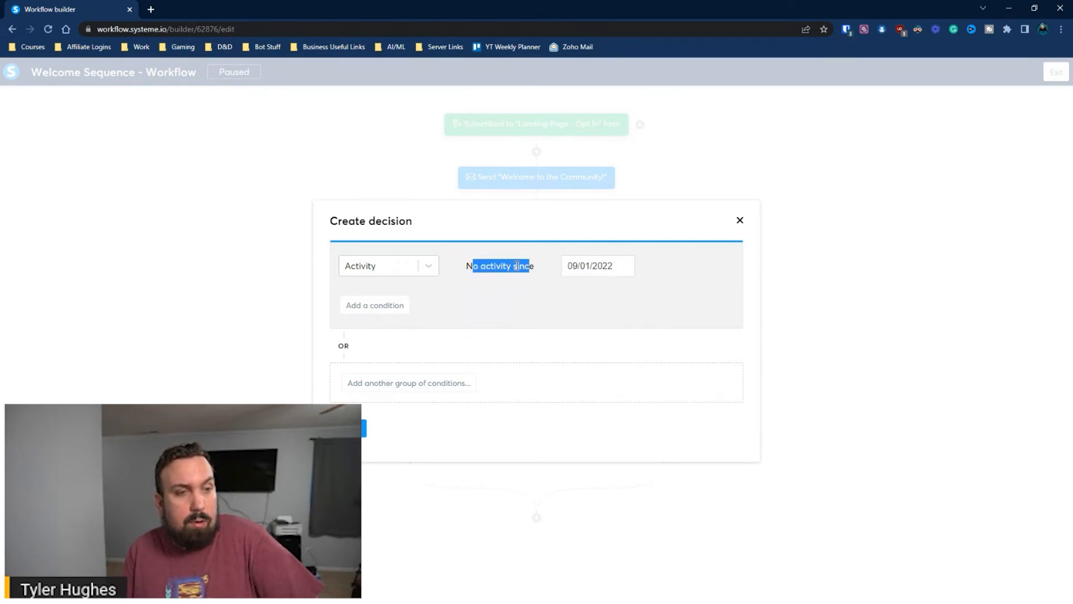
{"action": "left_click", "coordinate": [588, 268]}
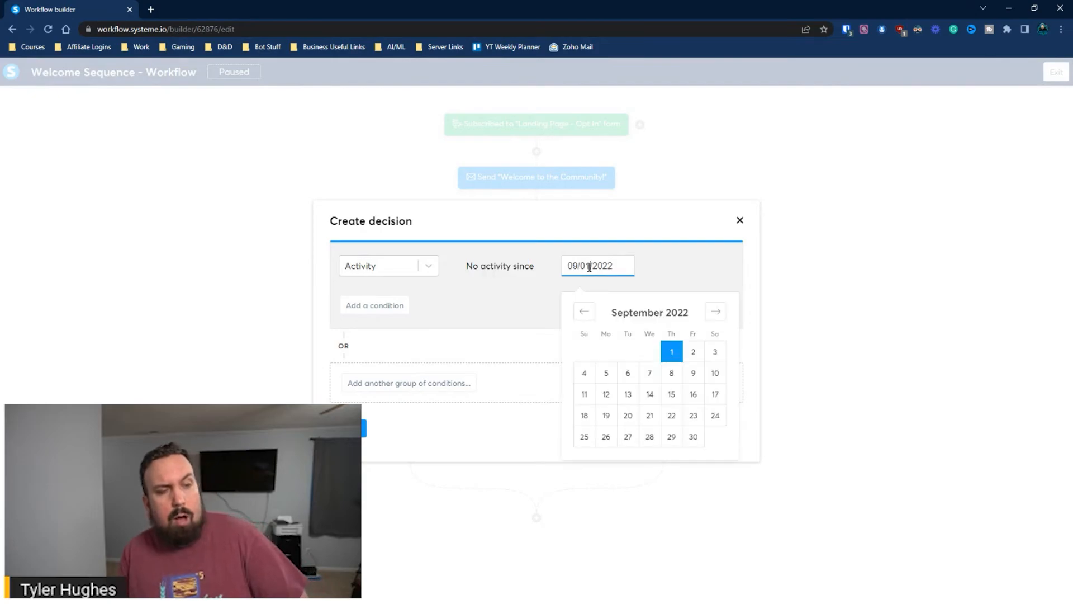
{"action": "left_click", "coordinate": [588, 314]}
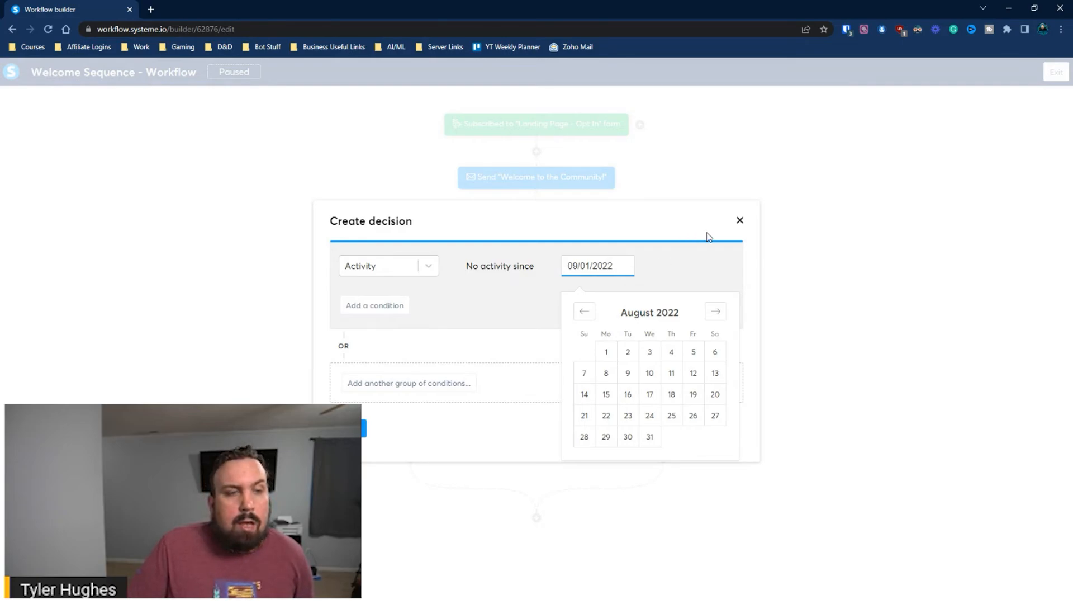
{"action": "left_click", "coordinate": [605, 355]}
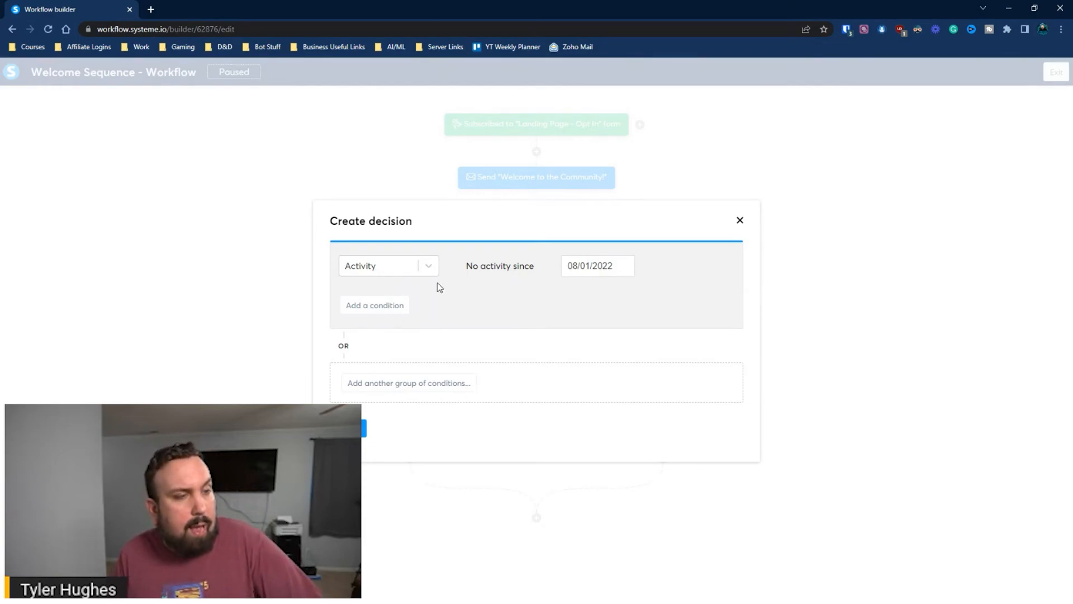
Switch the filter to Contact state Bounced and create the decision
{"action": "left_click", "coordinate": [418, 273]}
{"action": "left_click", "coordinate": [374, 406]}
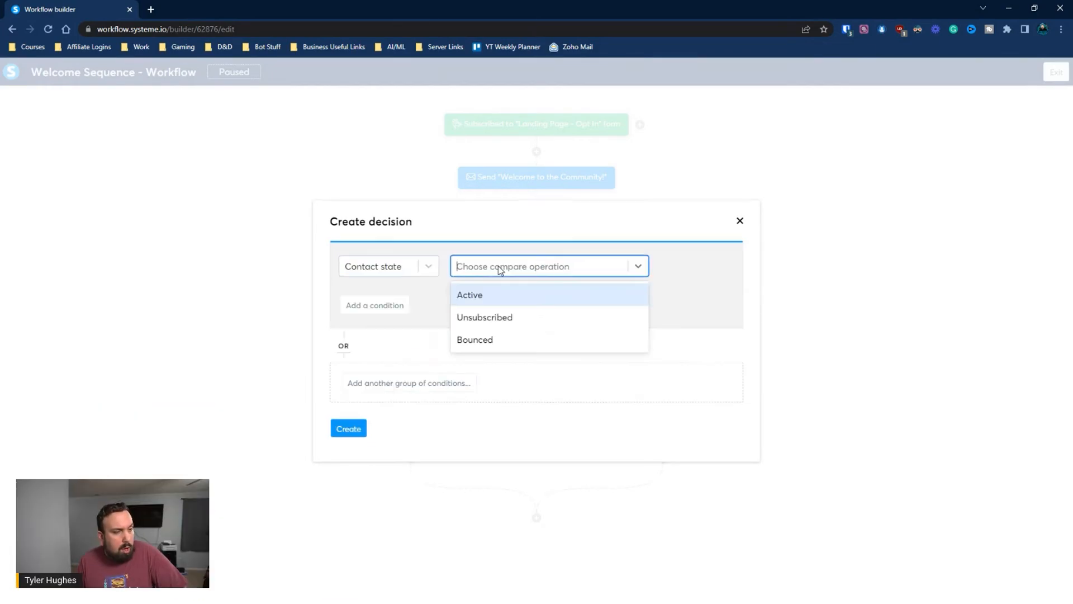
{"action": "left_click", "coordinate": [508, 342]}
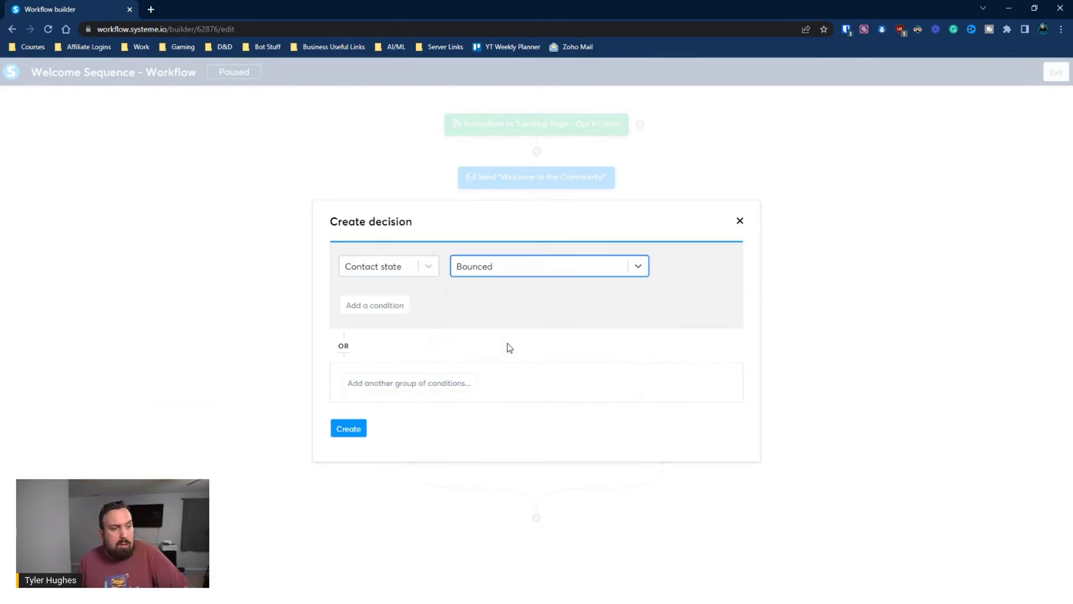
{"action": "left_click", "coordinate": [351, 428]}
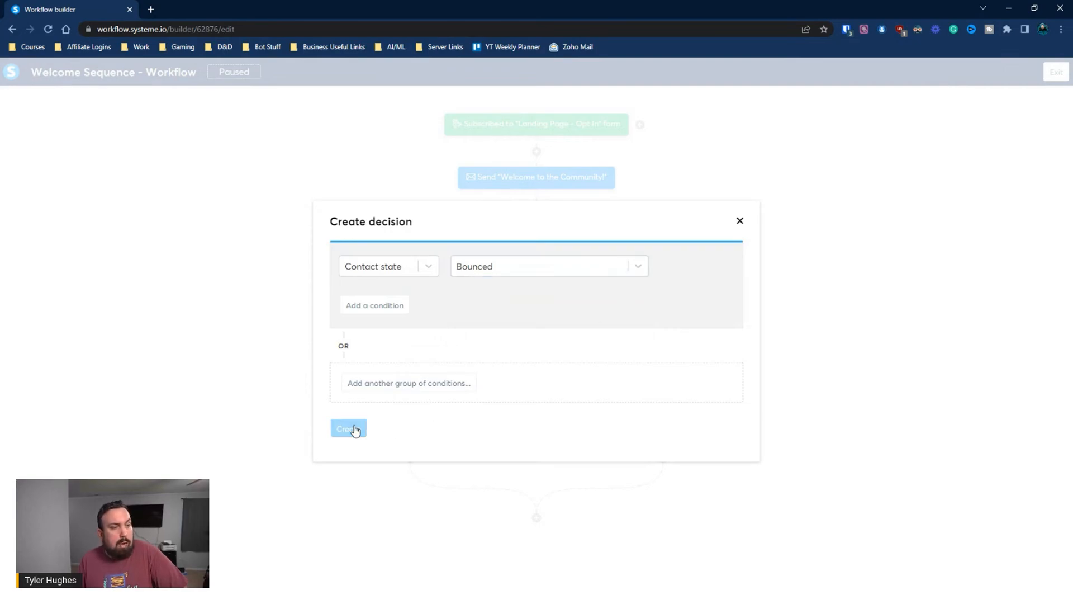
On the bounced Yes branch, add a 'Remove a tag' action for the Purchased Coaching tag
{"action": "scroll", "coordinate": [699, 402], "scroll_direction": "down", "scroll_amount": 2}
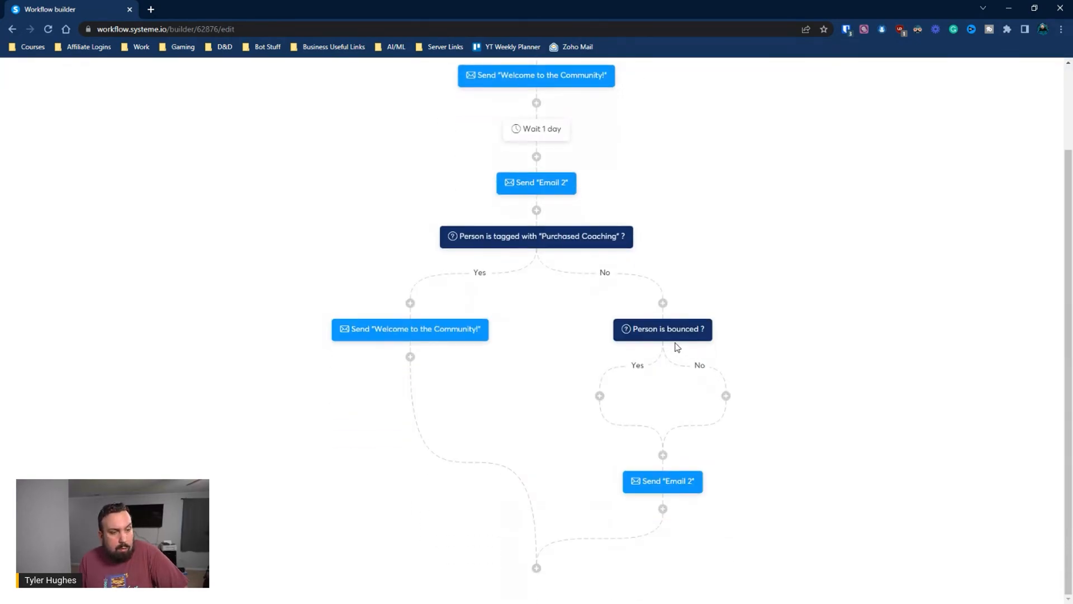
{"action": "left_click", "coordinate": [600, 396]}
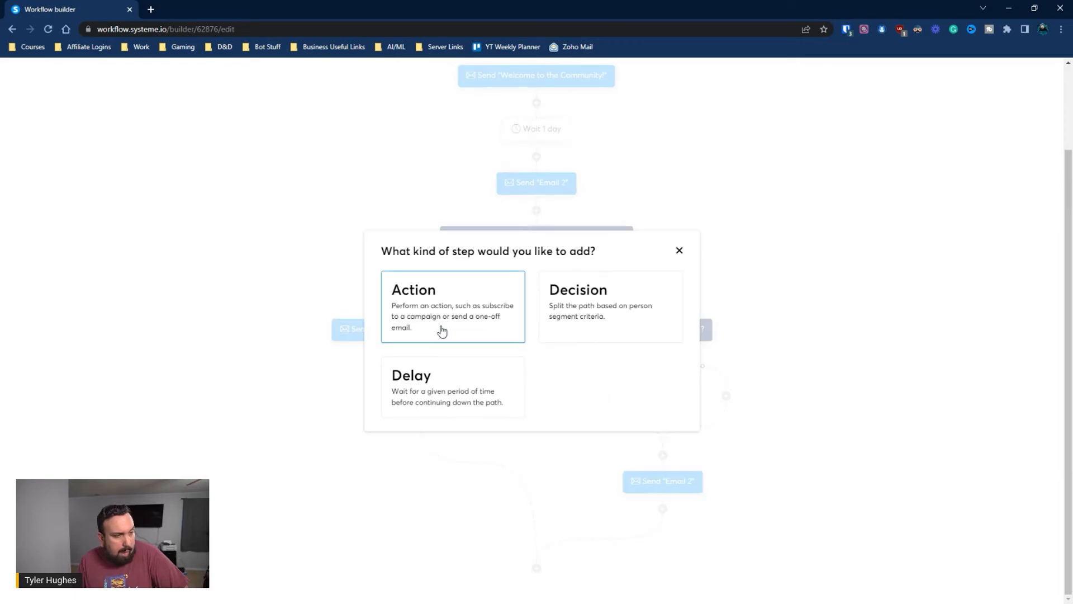
{"action": "left_click", "coordinate": [441, 330]}
{"action": "left_click", "coordinate": [460, 310]}
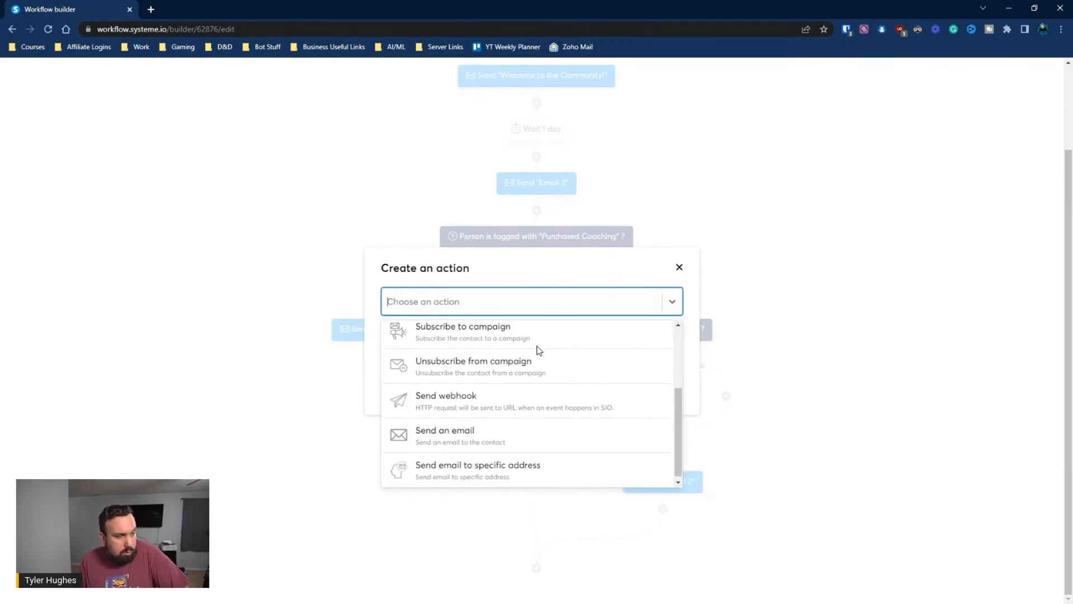
{"action": "scroll", "coordinate": [537, 350], "scroll_direction": "down", "scroll_amount": 2}
{"action": "scroll", "coordinate": [531, 355], "scroll_direction": "up", "scroll_amount": 1}
{"action": "scroll", "coordinate": [531, 354], "scroll_direction": "up", "scroll_amount": 1}
{"action": "left_click", "coordinate": [517, 369]}
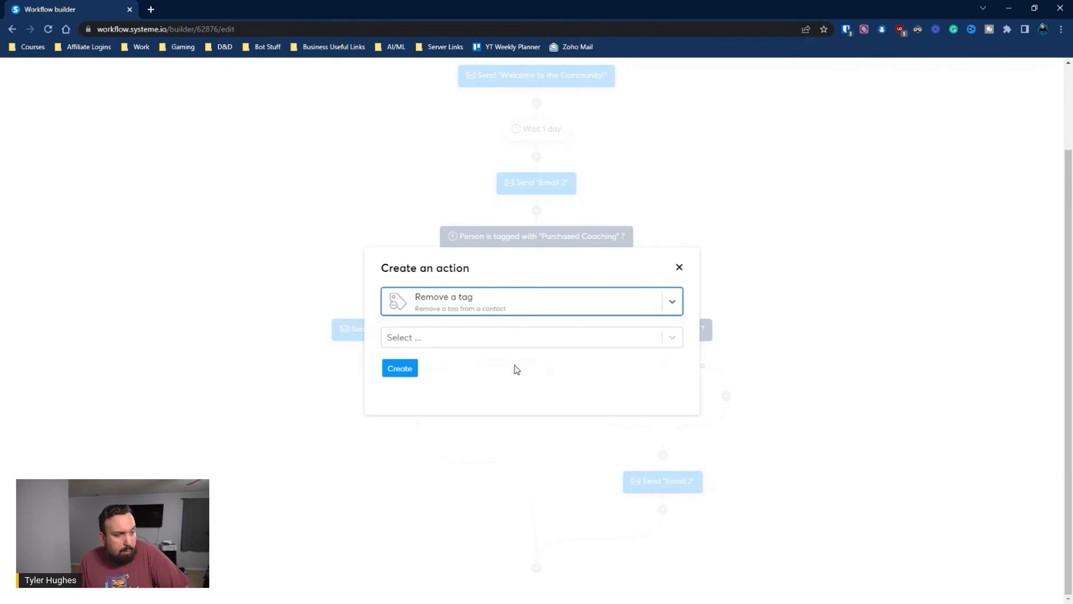
{"action": "left_click", "coordinate": [460, 343]}
{"action": "left_click", "coordinate": [451, 369]}
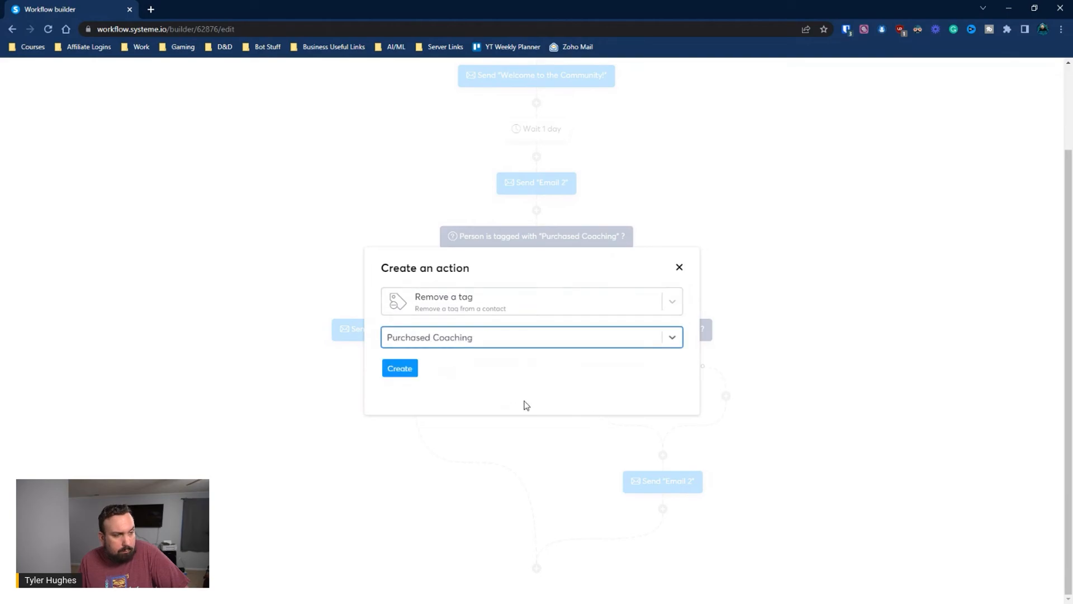
{"action": "left_click", "coordinate": [400, 369]}
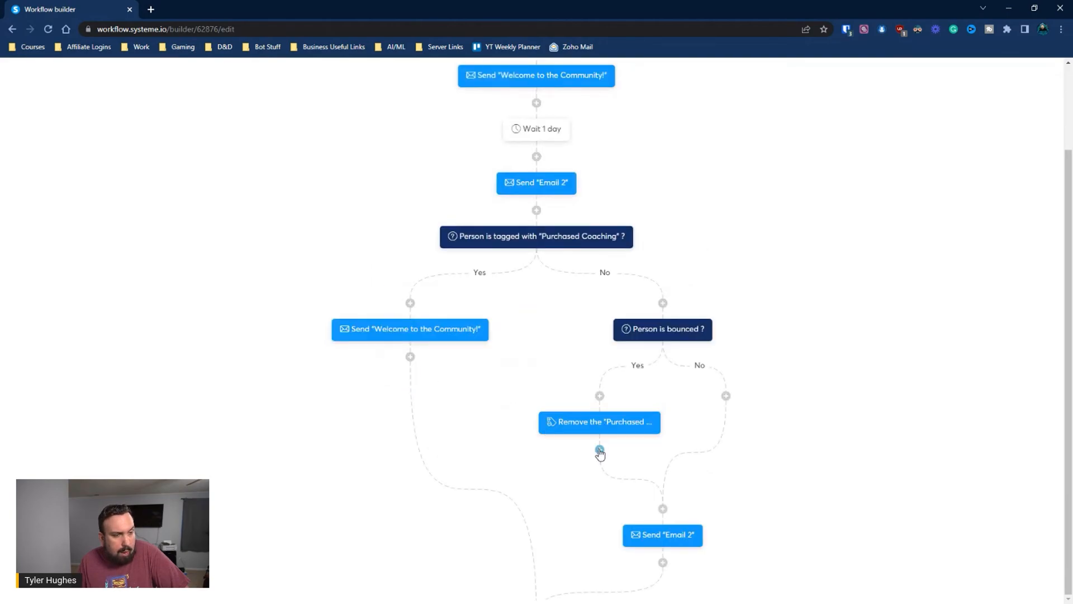
Add a following 'Unsubscribe from campaign' action for the Welcome Sequence campaign
{"action": "left_click", "coordinate": [599, 450]}
{"action": "left_click", "coordinate": [506, 327]}
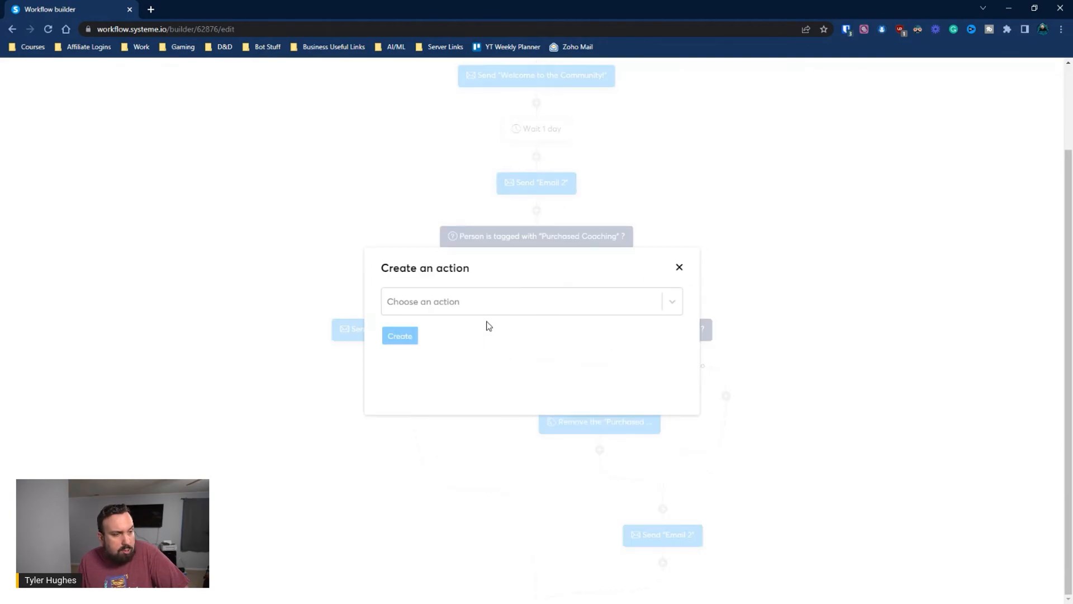
{"action": "left_click", "coordinate": [448, 307]}
{"action": "scroll", "coordinate": [547, 402], "scroll_direction": "down", "scroll_amount": 1}
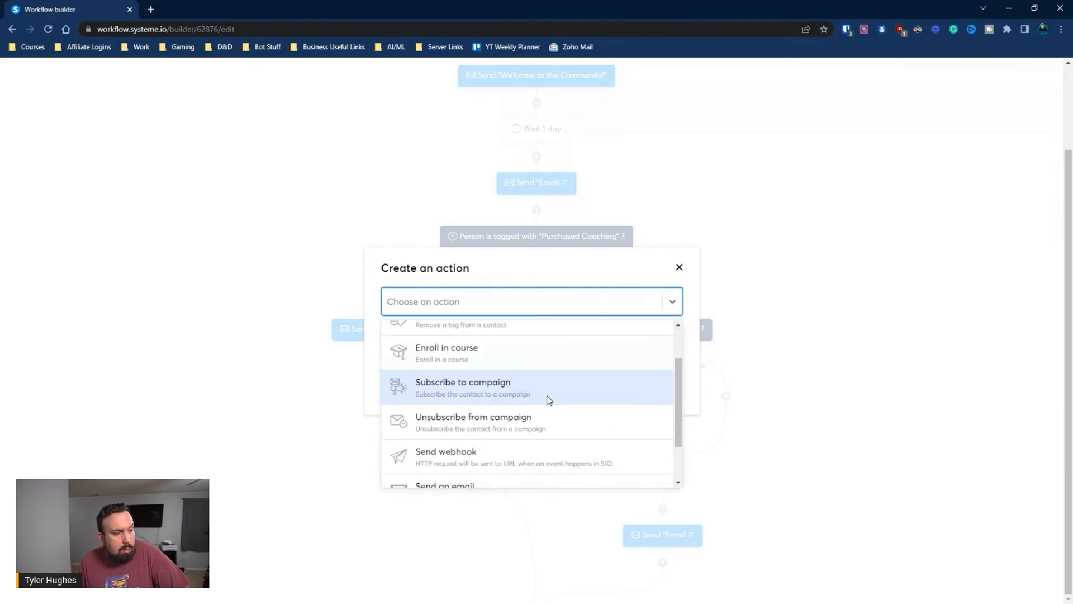
{"action": "left_click", "coordinate": [543, 399]}
{"action": "left_click", "coordinate": [460, 345]}
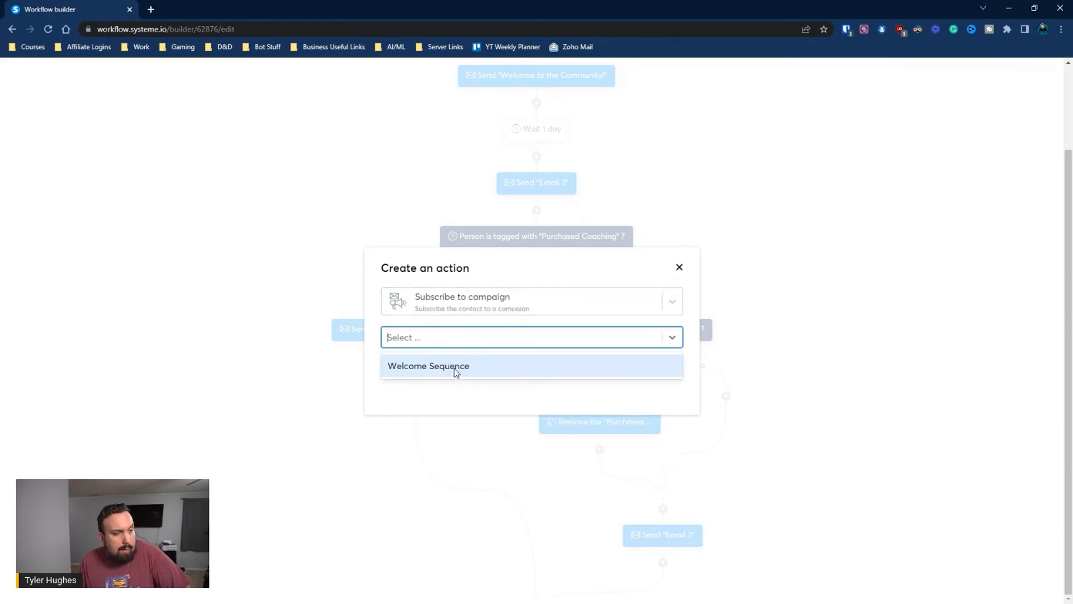
{"action": "left_click", "coordinate": [455, 366]}
{"action": "left_click", "coordinate": [479, 304]}
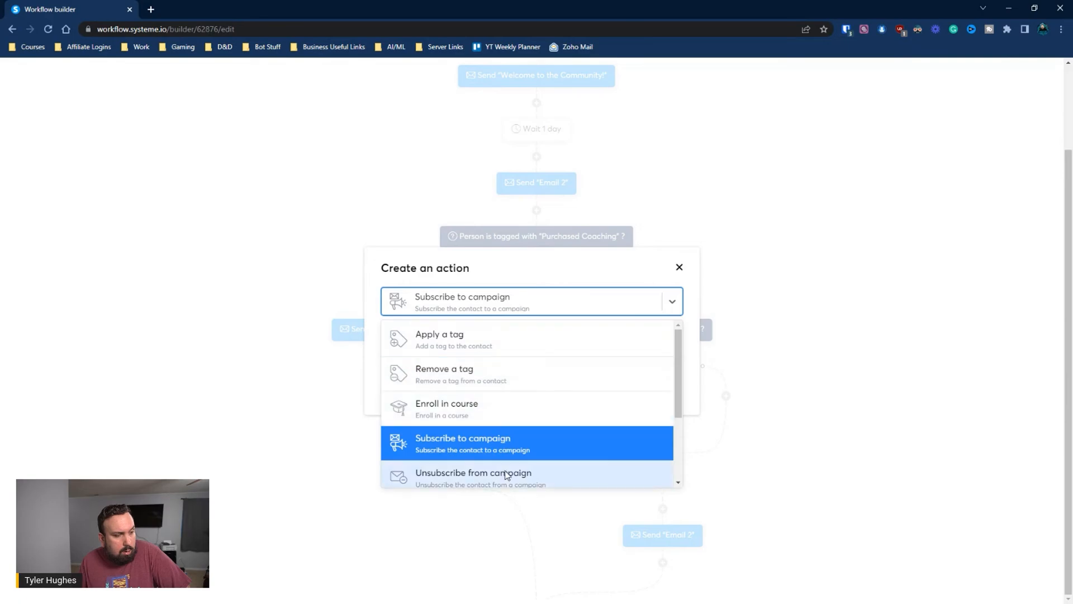
{"action": "left_click", "coordinate": [508, 475]}
{"action": "left_click", "coordinate": [406, 371]}
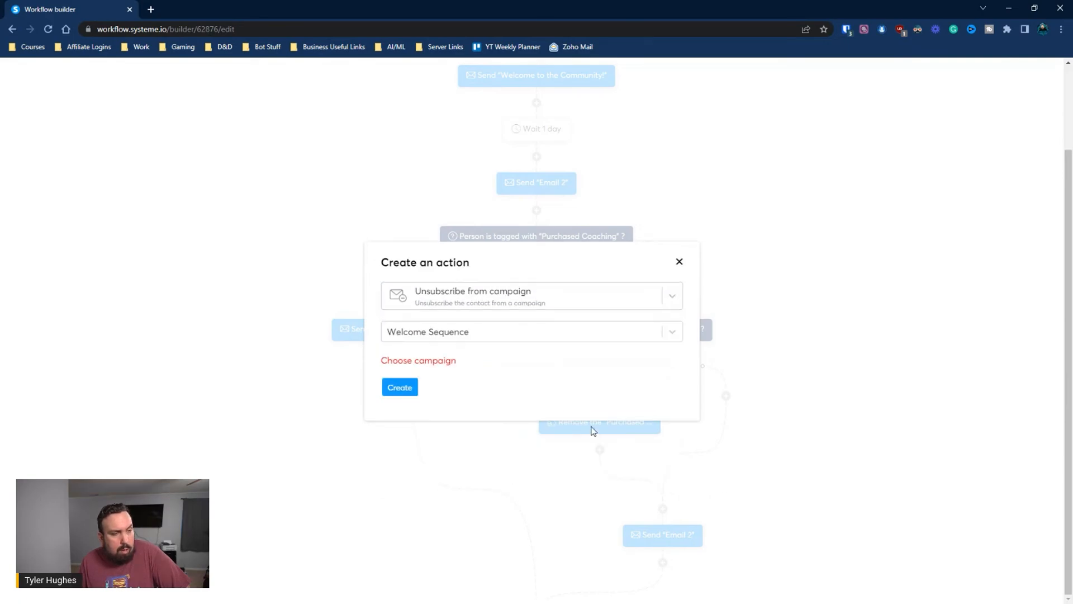
{"action": "left_click", "coordinate": [446, 336]}
{"action": "left_click", "coordinate": [450, 360]}
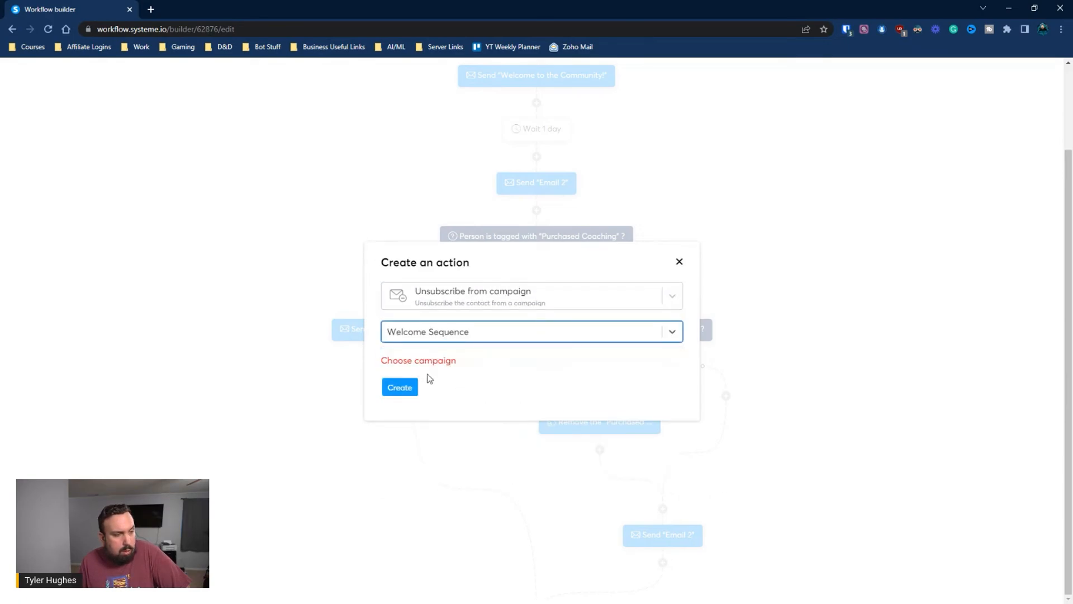
{"action": "left_click", "coordinate": [413, 387]}
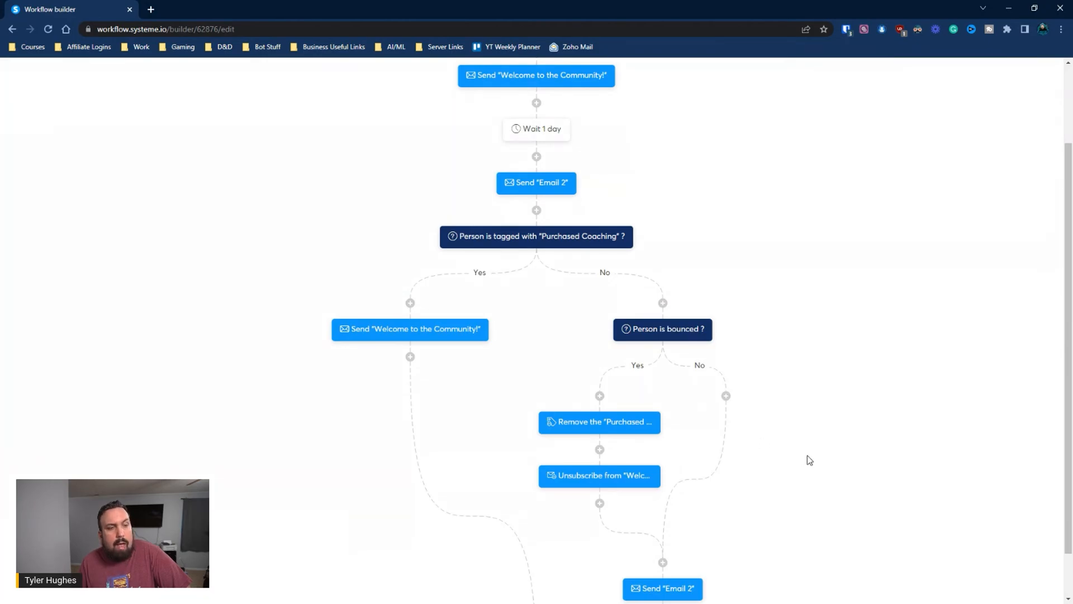
{"action": "scroll", "coordinate": [807, 453], "scroll_direction": "down", "scroll_amount": 1}
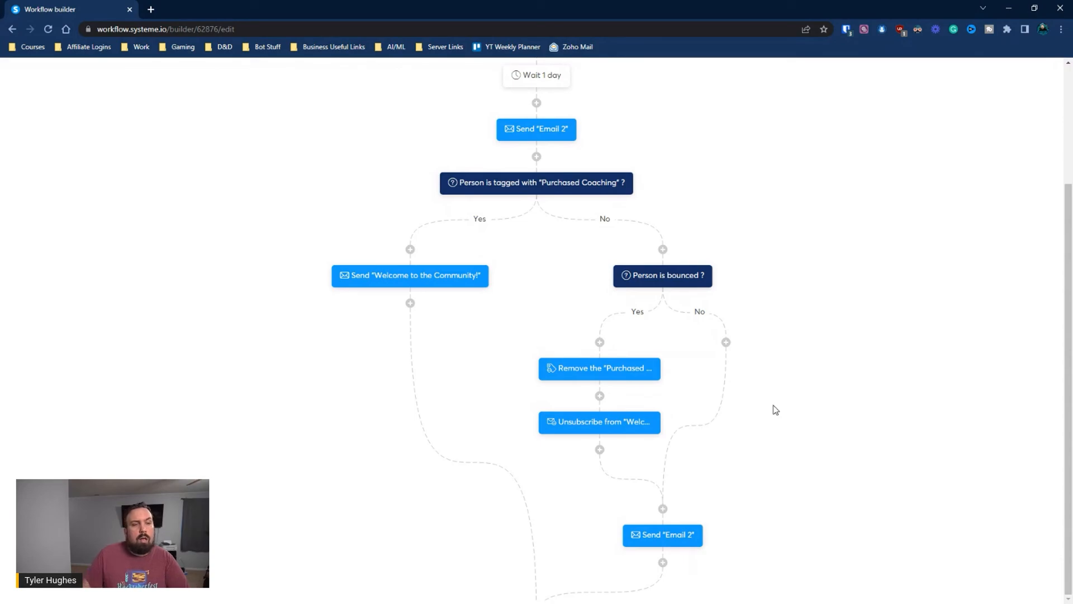
{"action": "left_click", "coordinate": [600, 449]}
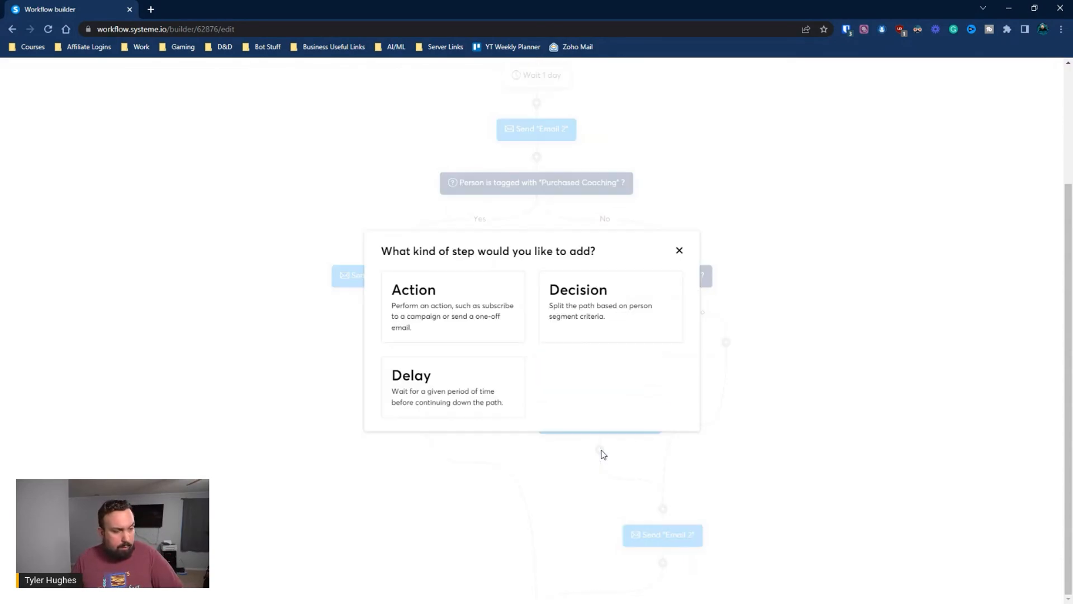
{"action": "left_click", "coordinate": [474, 307]}
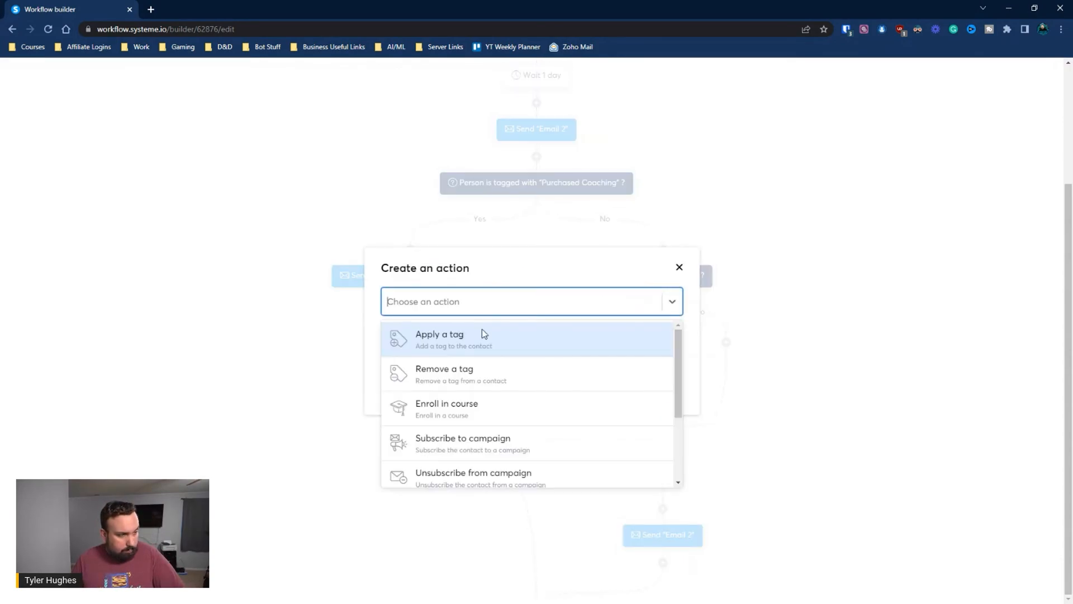
{"action": "scroll", "coordinate": [480, 385], "scroll_direction": "down", "scroll_amount": 2}
{"action": "scroll", "coordinate": [537, 394], "scroll_direction": "up", "scroll_amount": 2}
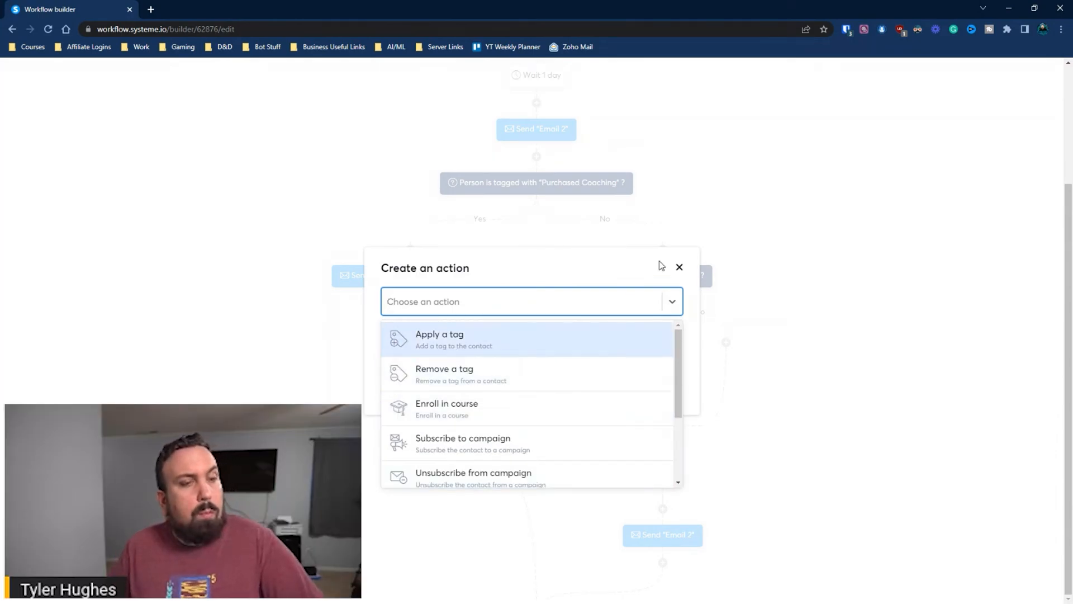
{"action": "left_click", "coordinate": [679, 267]}
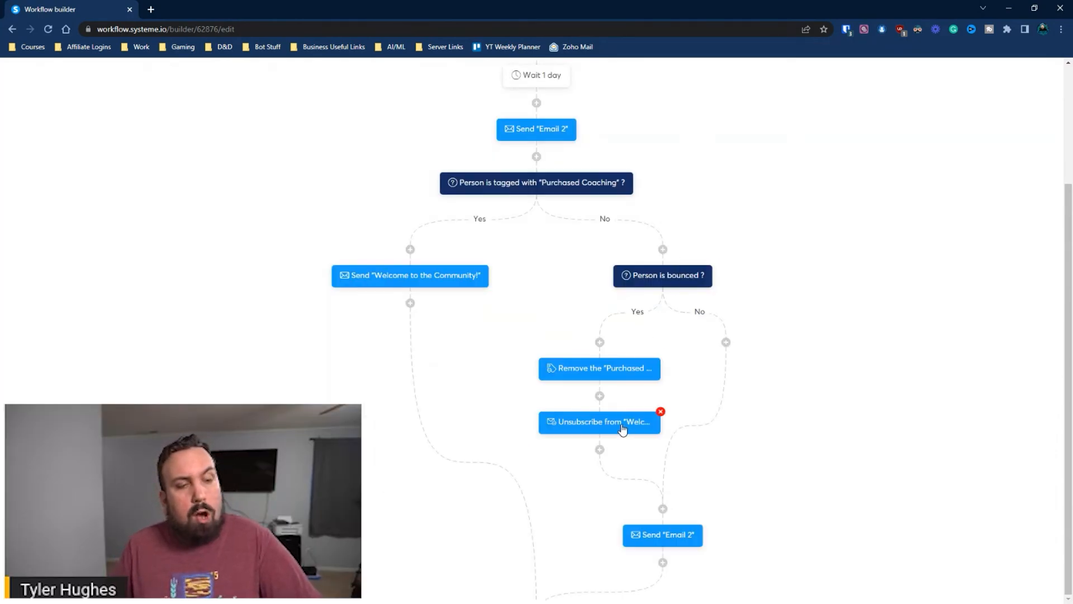